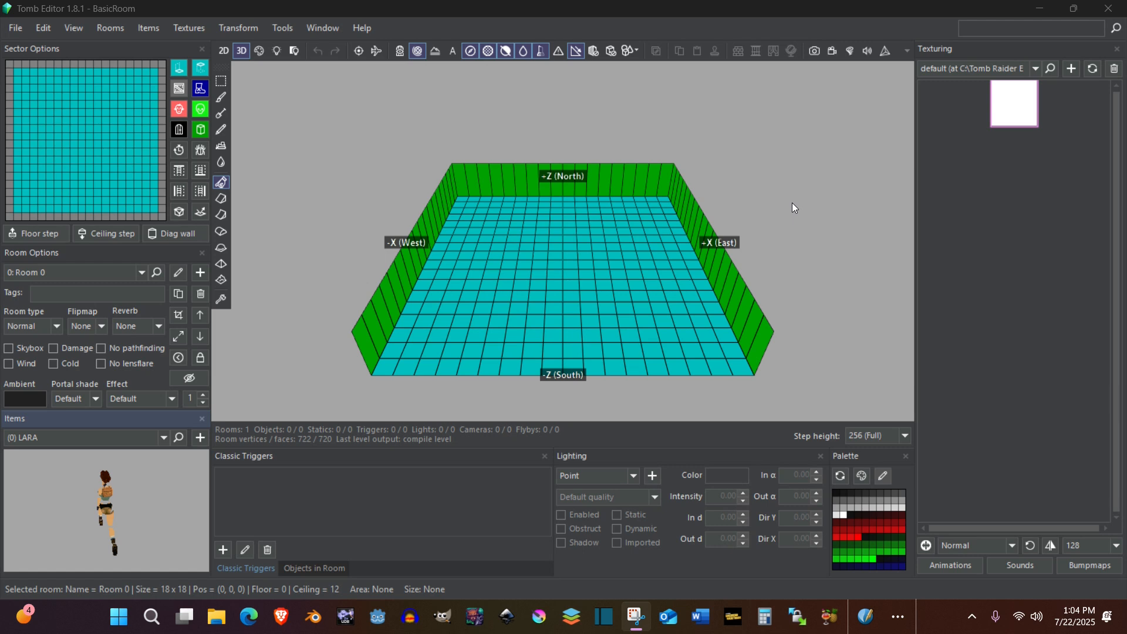
Crop the room to the 7 x 7 block of floor sectors in its northwest corner, from (1, 12) to (7, 18)
left_click(844, 237)
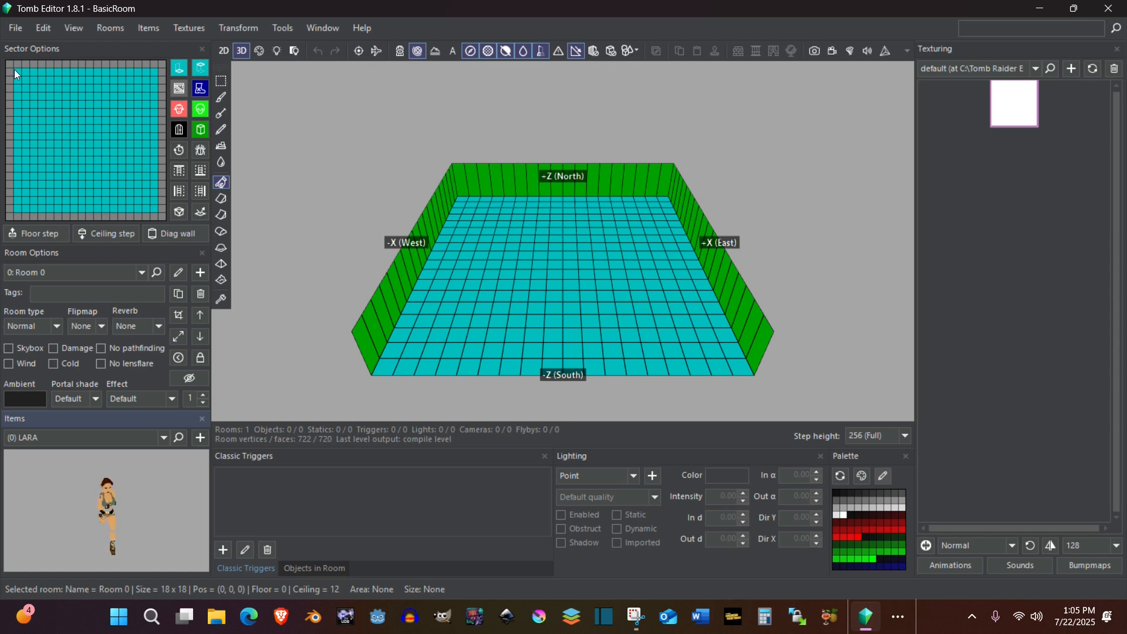
left_click_drag(18, 71, 62, 116)
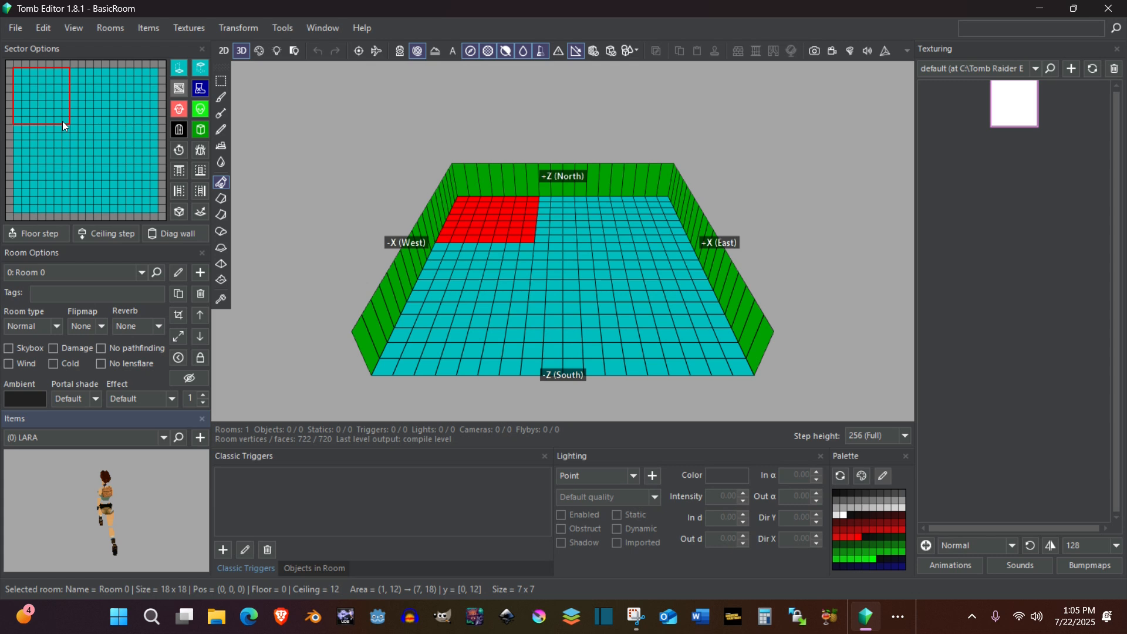
left_click(179, 316)
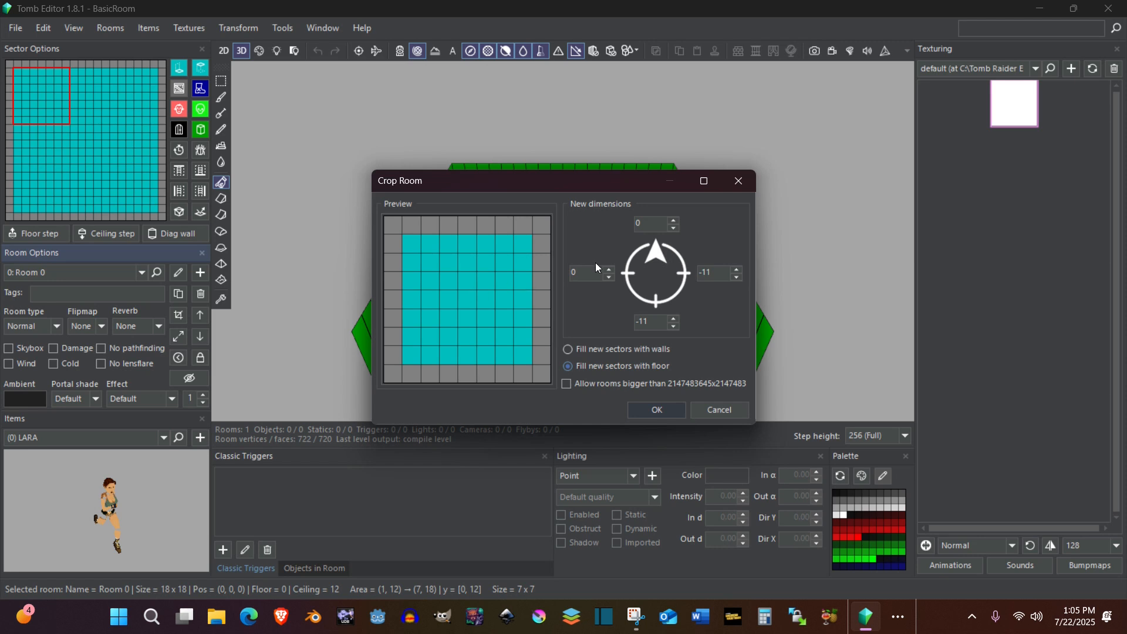
left_click(657, 410)
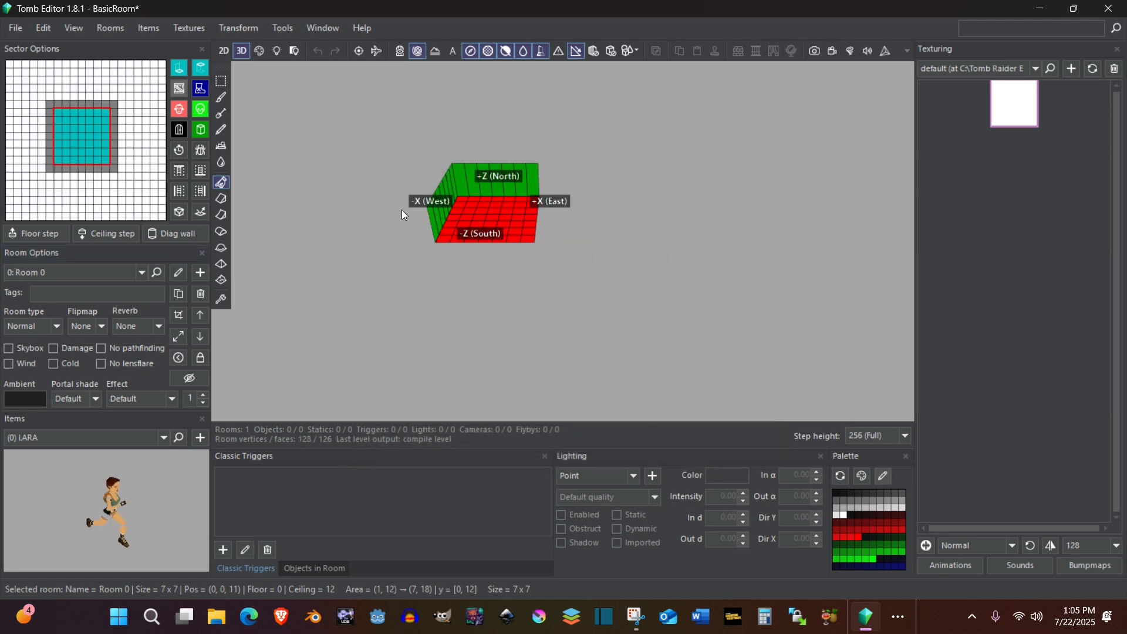
Divide all seven wall sectors of the east (+X) side with Grid walls in 3
right_click_drag(380, 207, 406, 219)
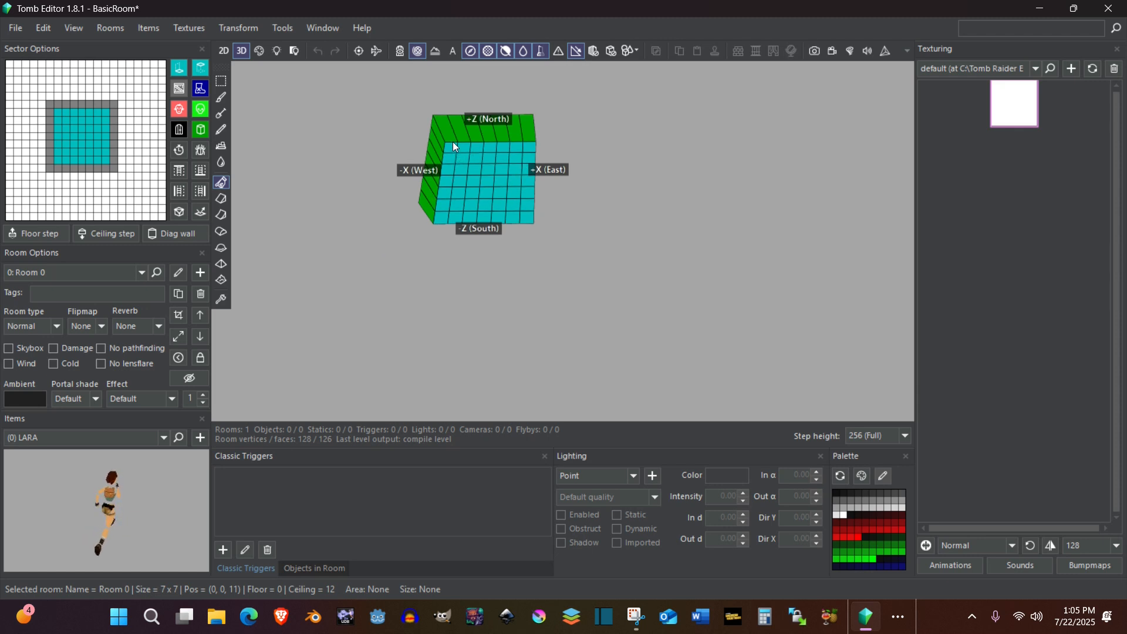
scroll(462, 211, "up", 5)
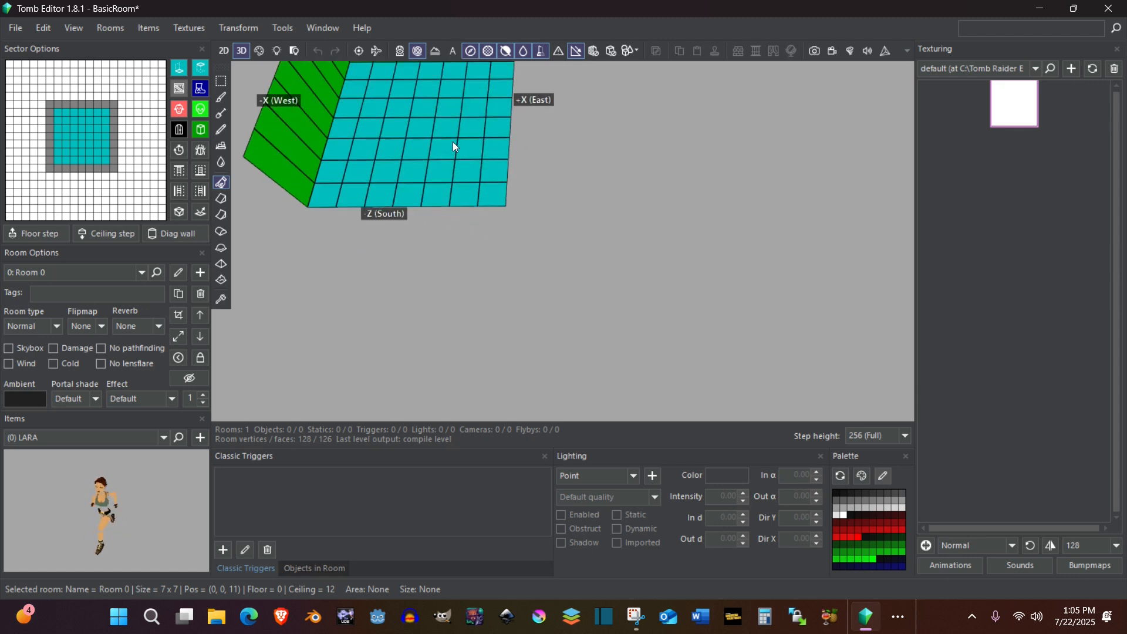
middle_click_drag(452, 142, 604, 279)
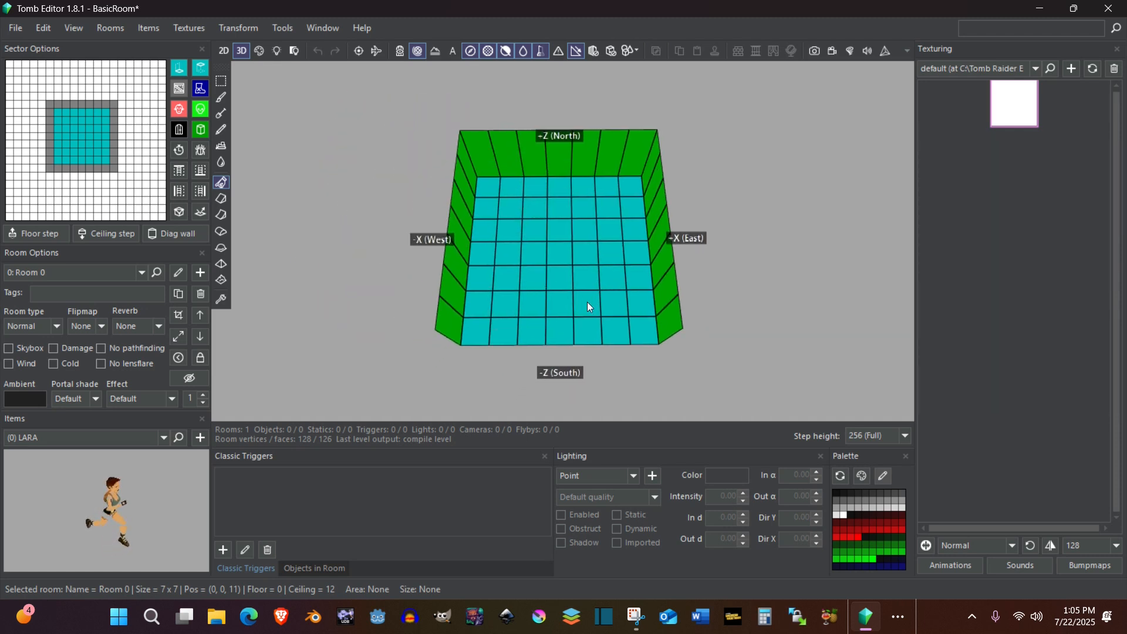
right_click_drag(587, 305, 498, 289)
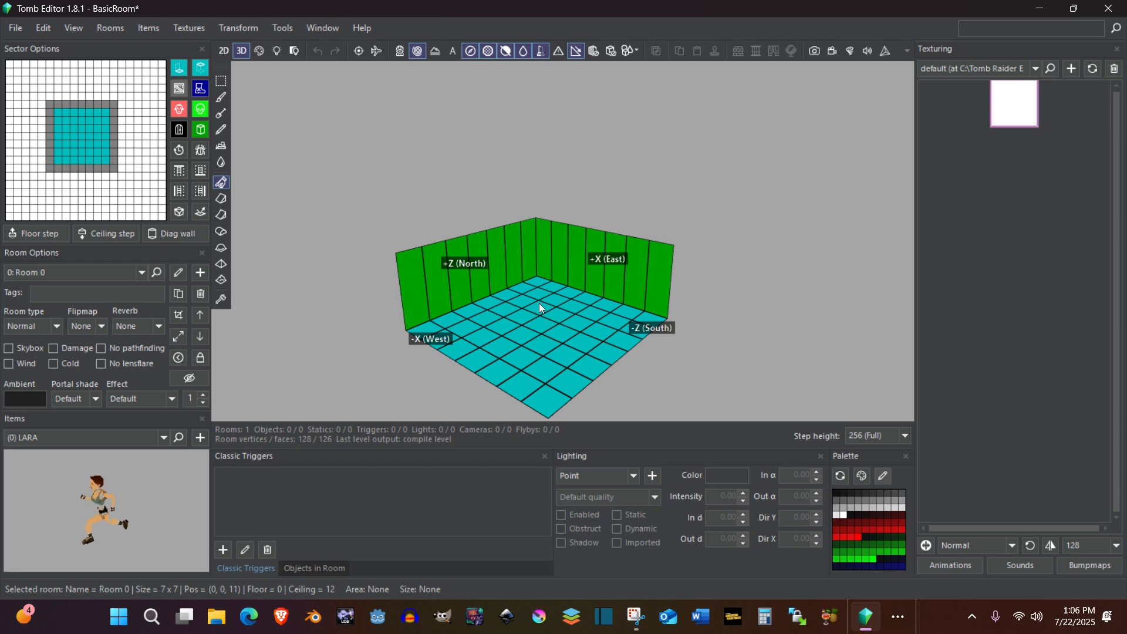
left_click_drag(545, 272, 655, 289)
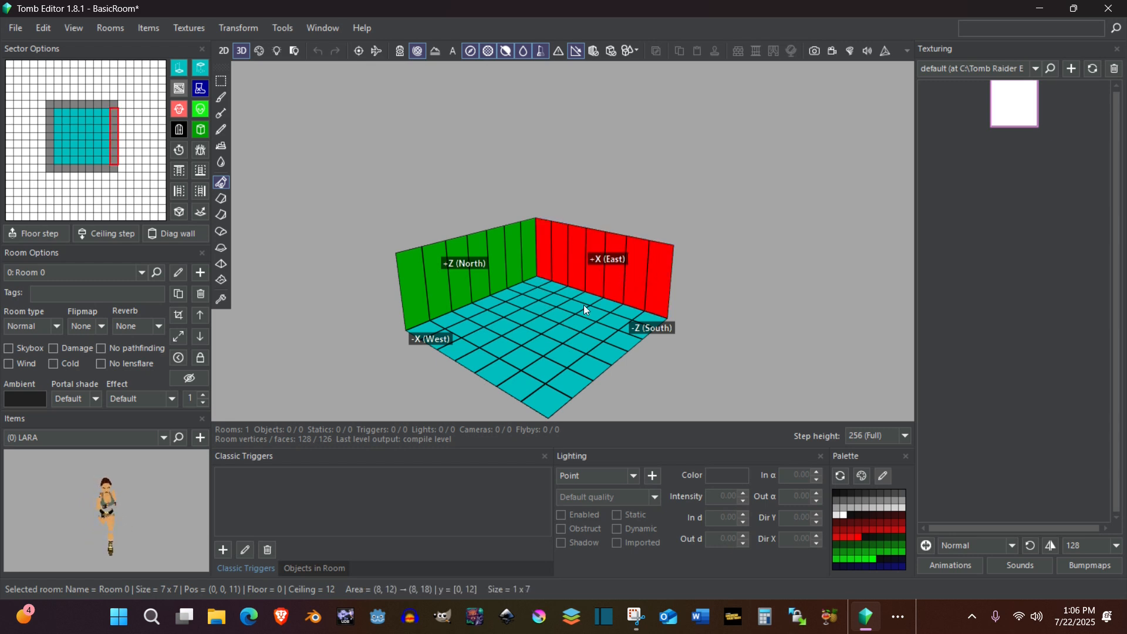
left_click(239, 28)
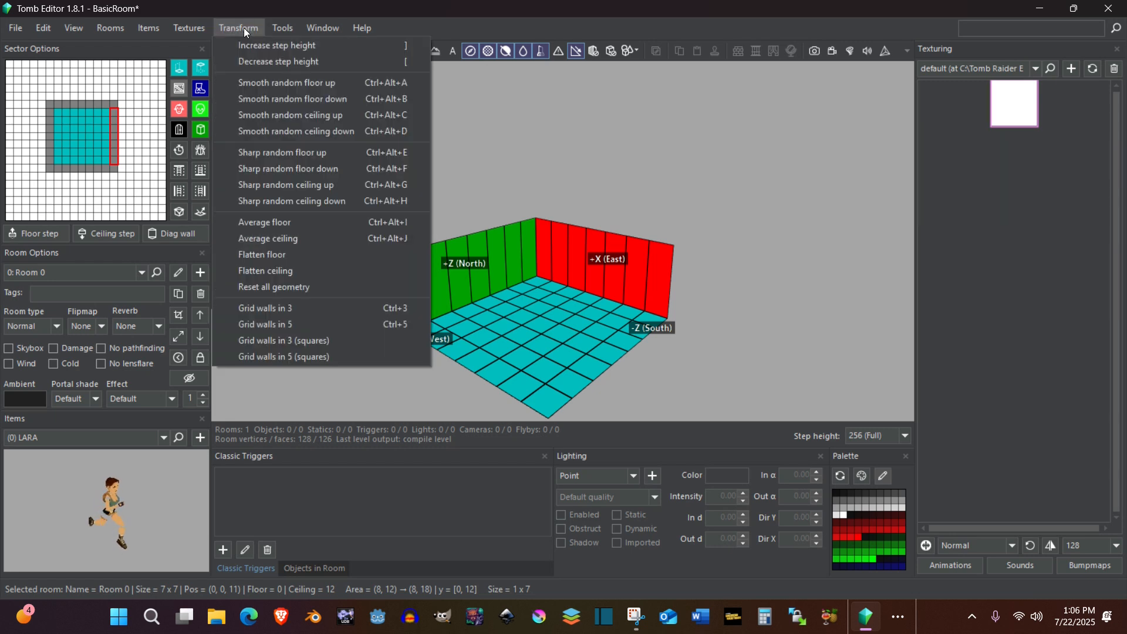
left_click(265, 310)
left_click(384, 154)
Divide all seven wall sectors of the north (+Z) side with Grid walls in 3
right_click_drag(464, 157, 477, 131)
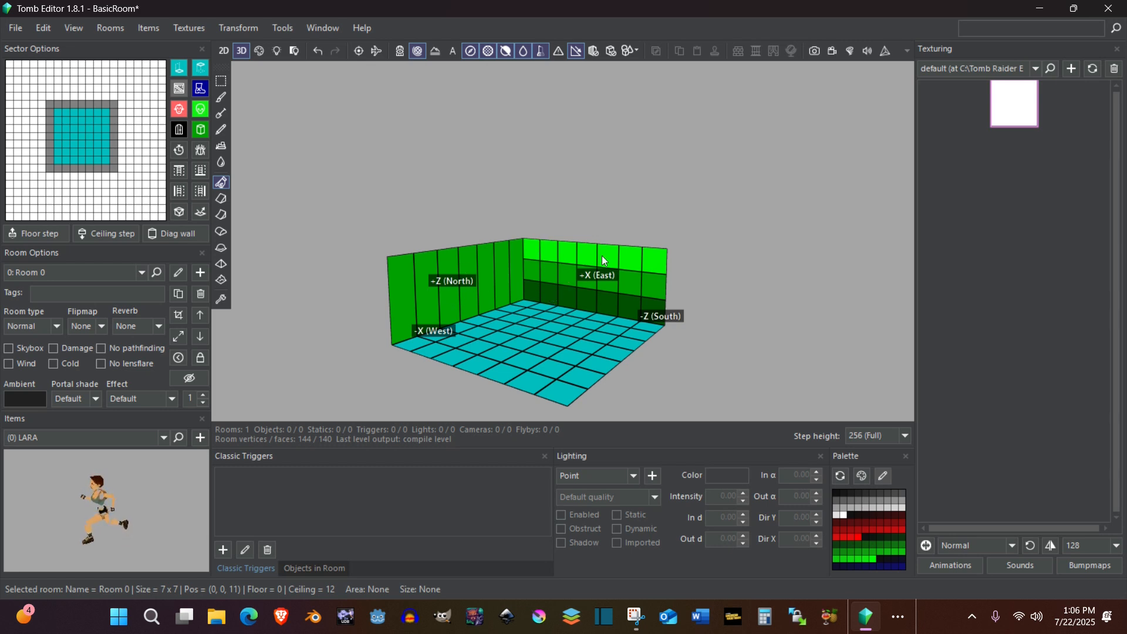
right_click_drag(601, 256, 456, 264)
left_click_drag(456, 267, 589, 259)
left_click(248, 27)
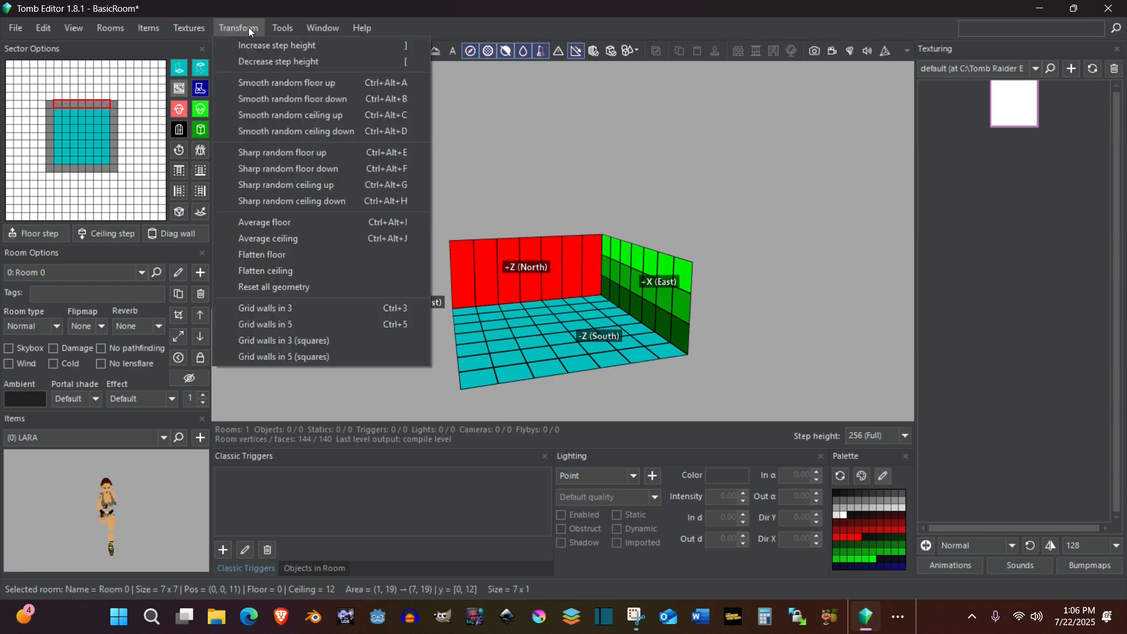
left_click(291, 308)
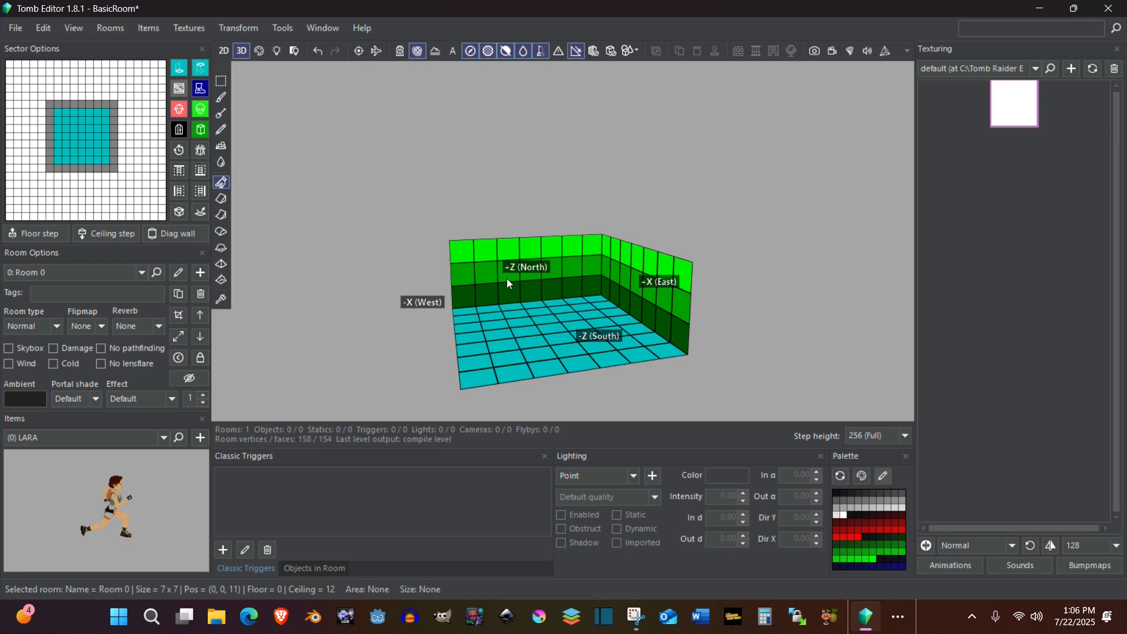
Divide all seven wall sectors of the west (-X) side with Grid walls in 3
right_click_drag(508, 282, 378, 270)
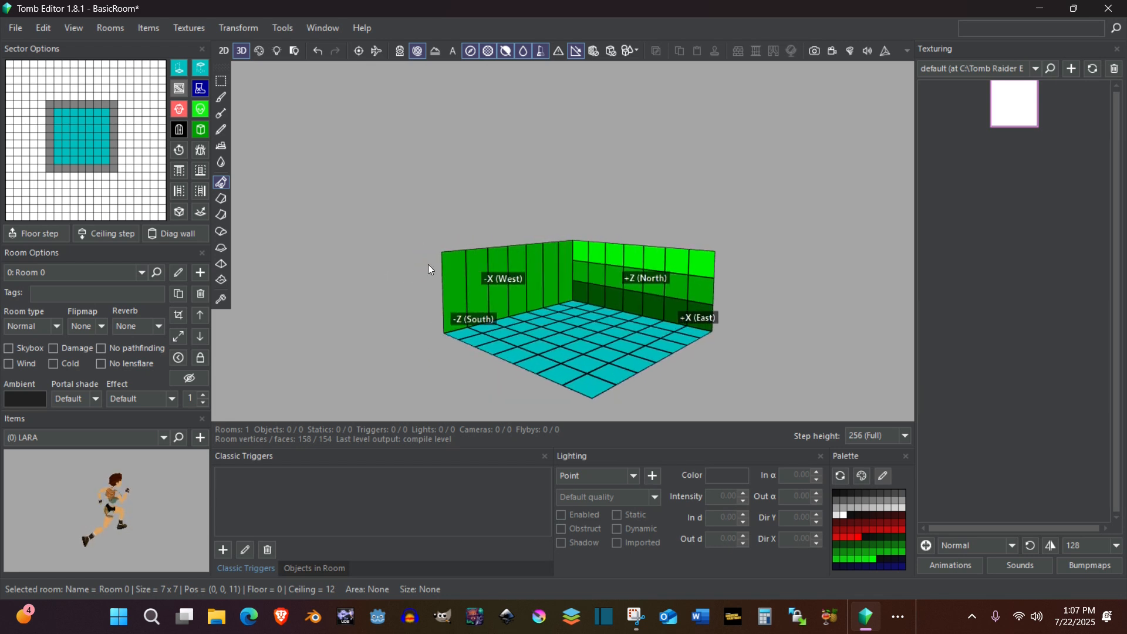
left_click_drag(445, 265, 559, 254)
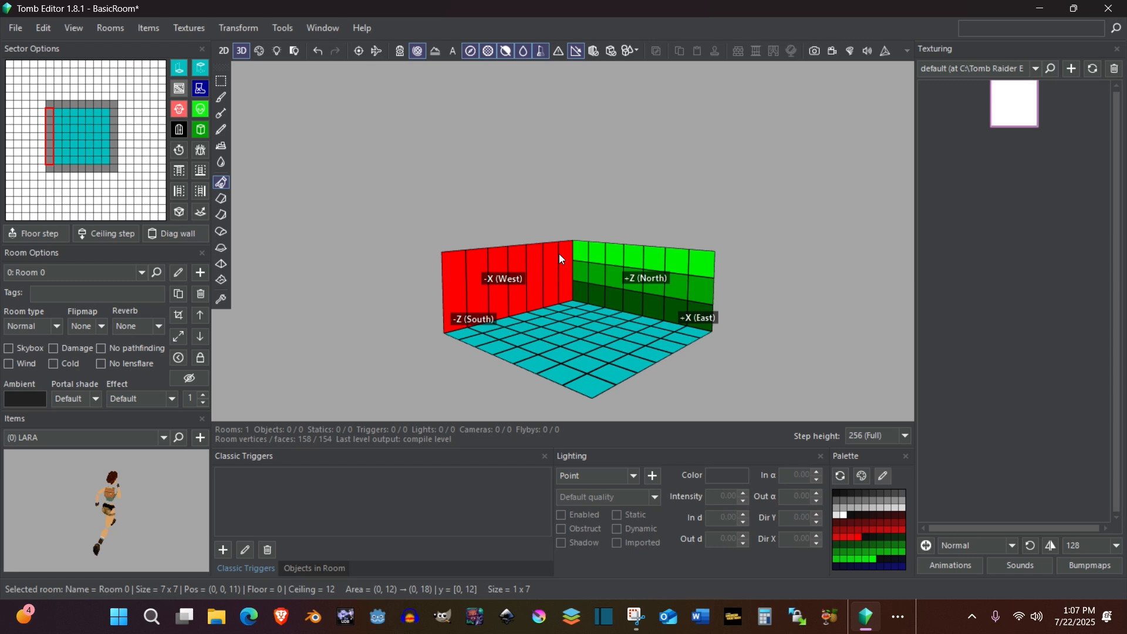
left_click(238, 27)
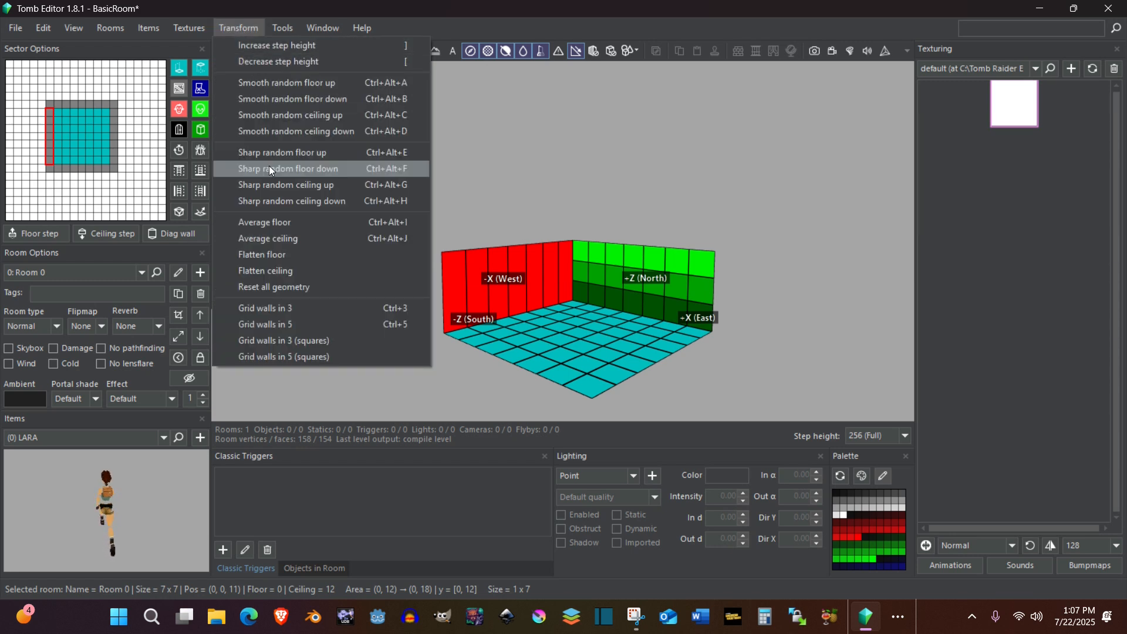
left_click(294, 308)
Divide all seven wall sectors of the south (-Z) side with Grid walls in 3
right_click_drag(413, 207, 399, 268)
left_click_drag(460, 326, 549, 289)
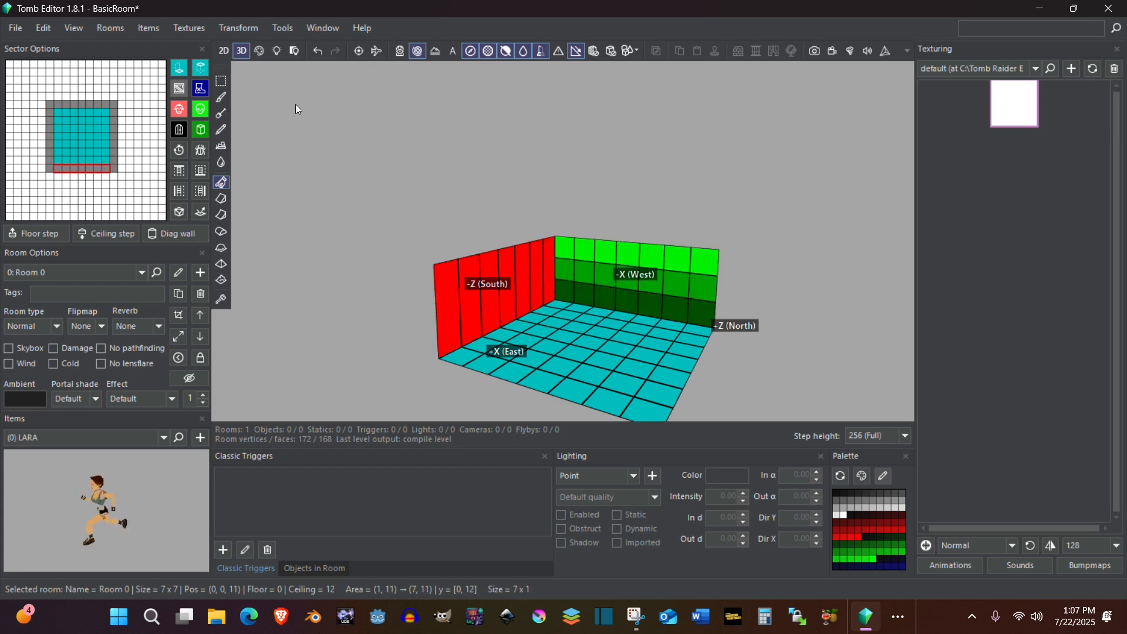
left_click(233, 28)
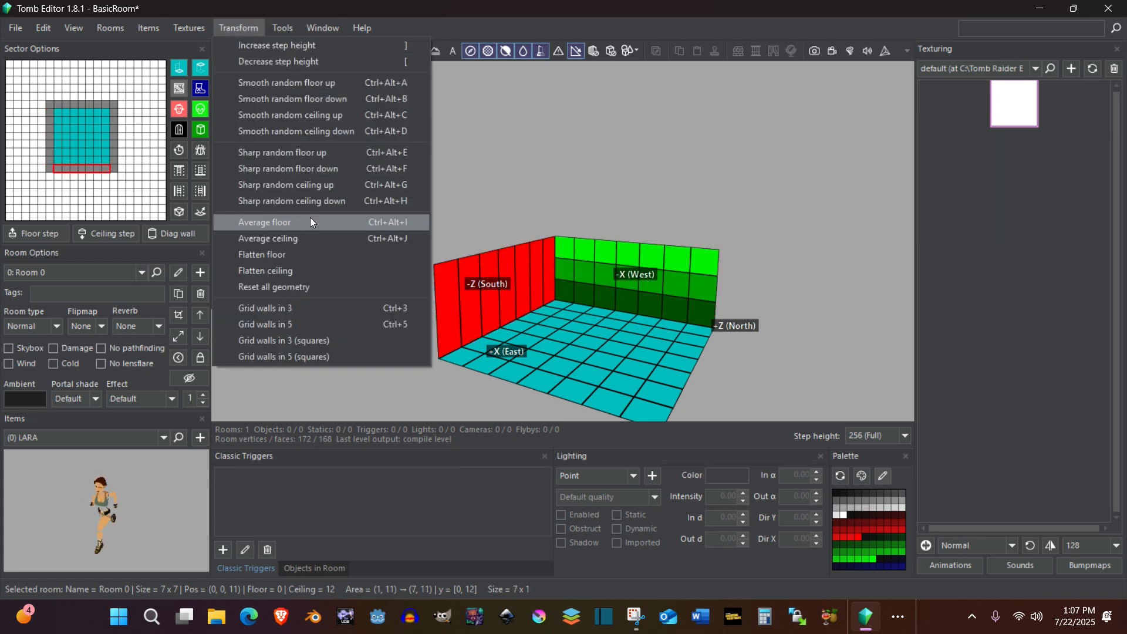
left_click(297, 309)
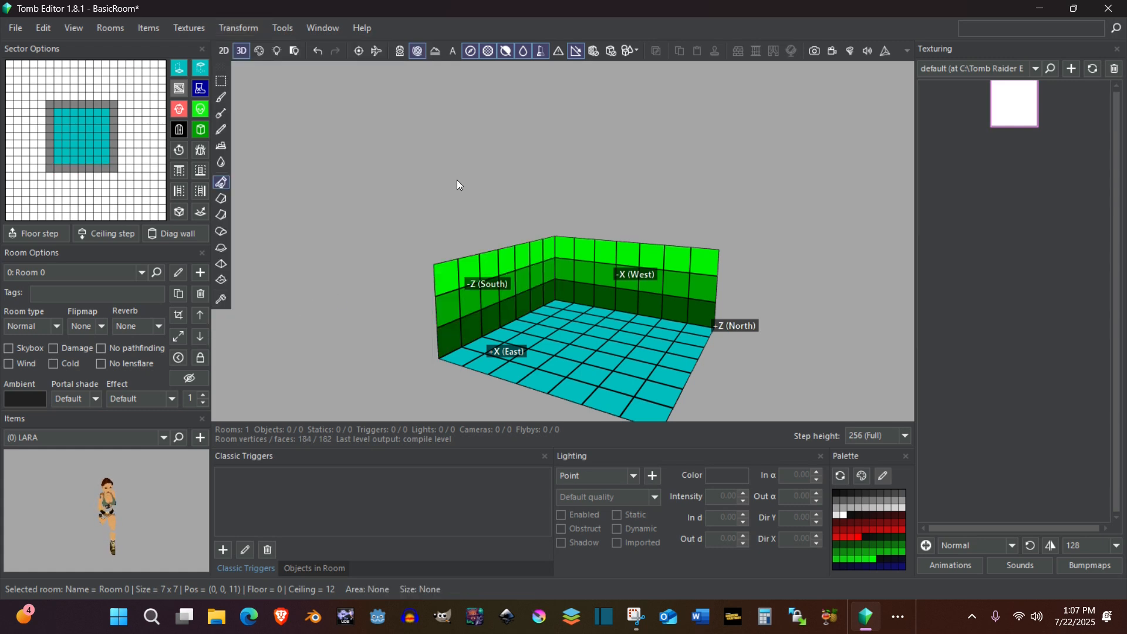
Turn floor sector (2, 17), one sector in from the northwest corner, into a wall pillar
right_click_drag(485, 168, 509, 250)
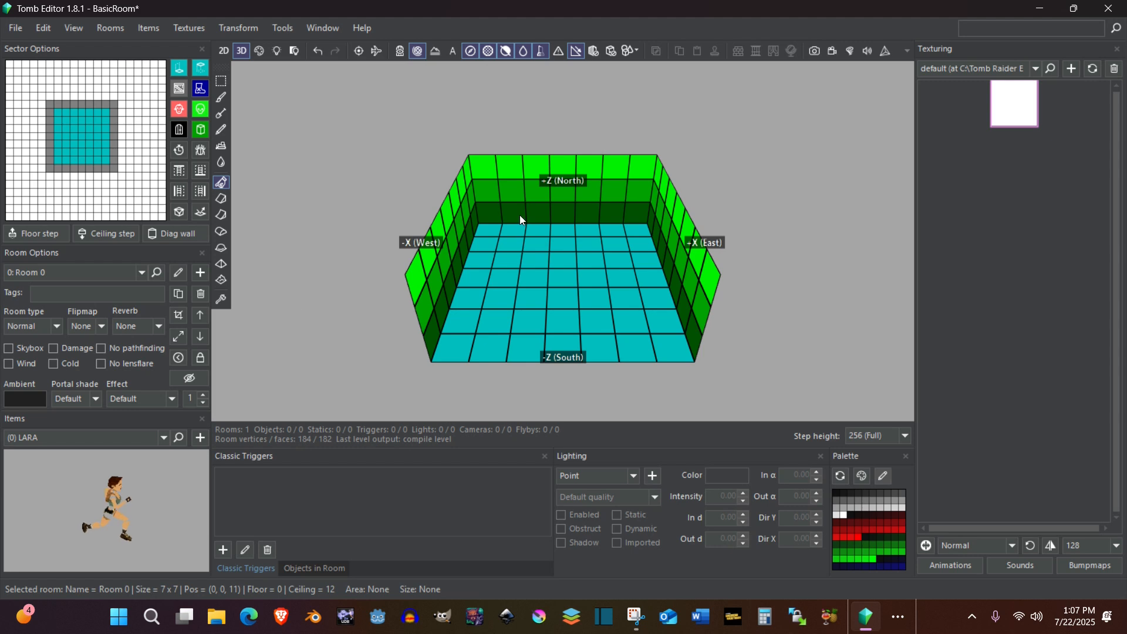
left_click(66, 121)
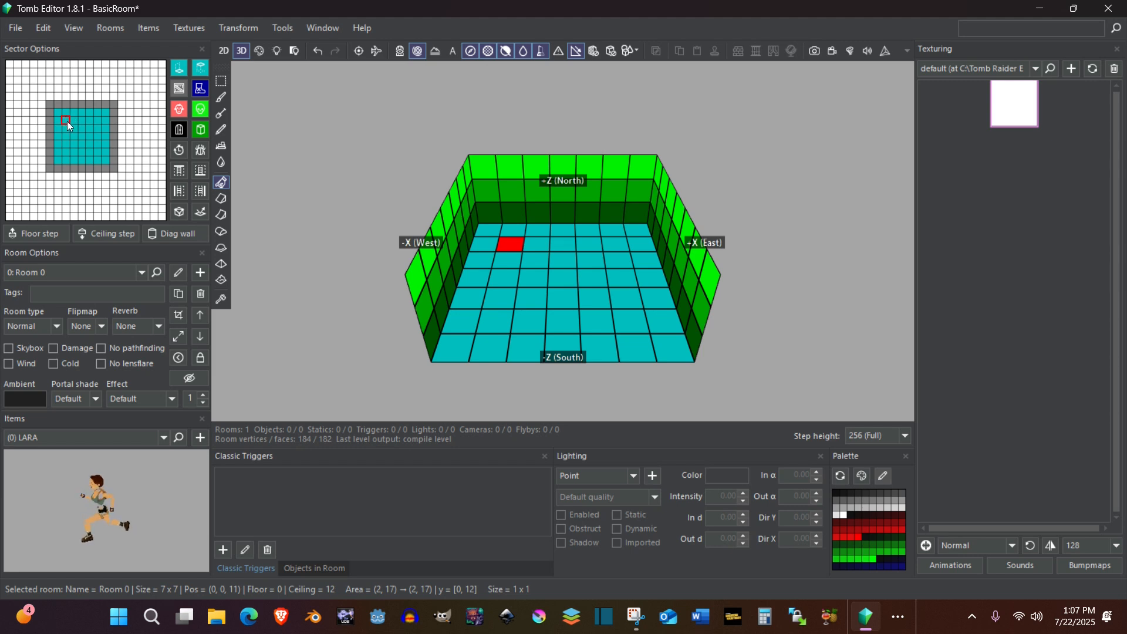
left_click(202, 129)
left_click(366, 182)
Turn sectors (2, 15) and (2, 13) into wall pillars, completing the western row with one-sector gaps
right_click_drag(603, 276, 491, 267)
right_click_drag(549, 246, 462, 249)
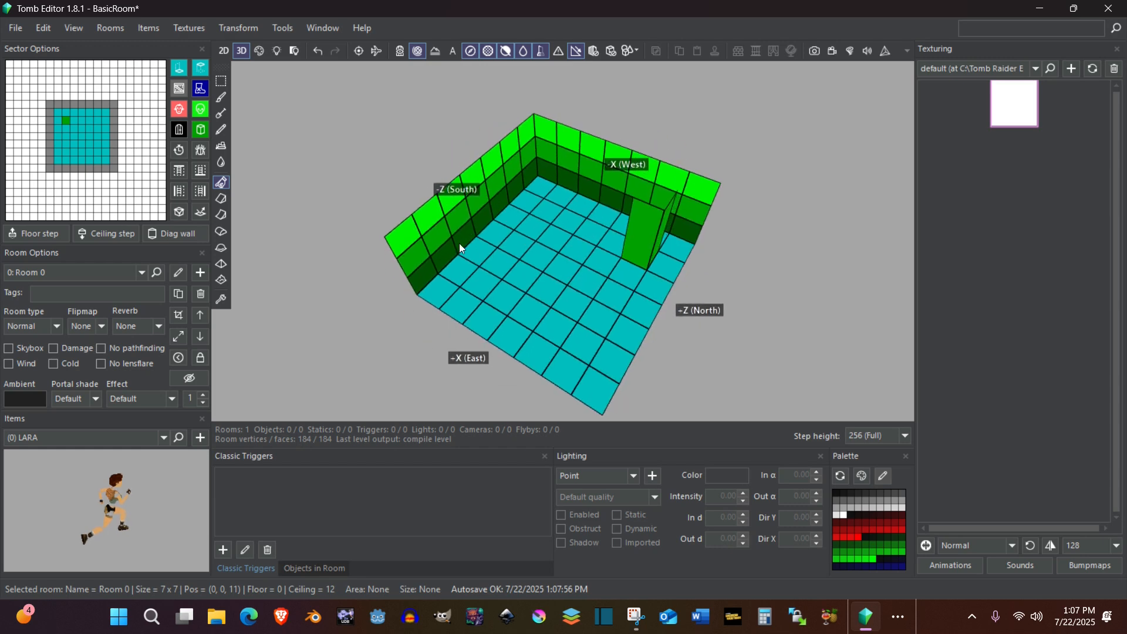
right_click_drag(649, 210, 450, 264)
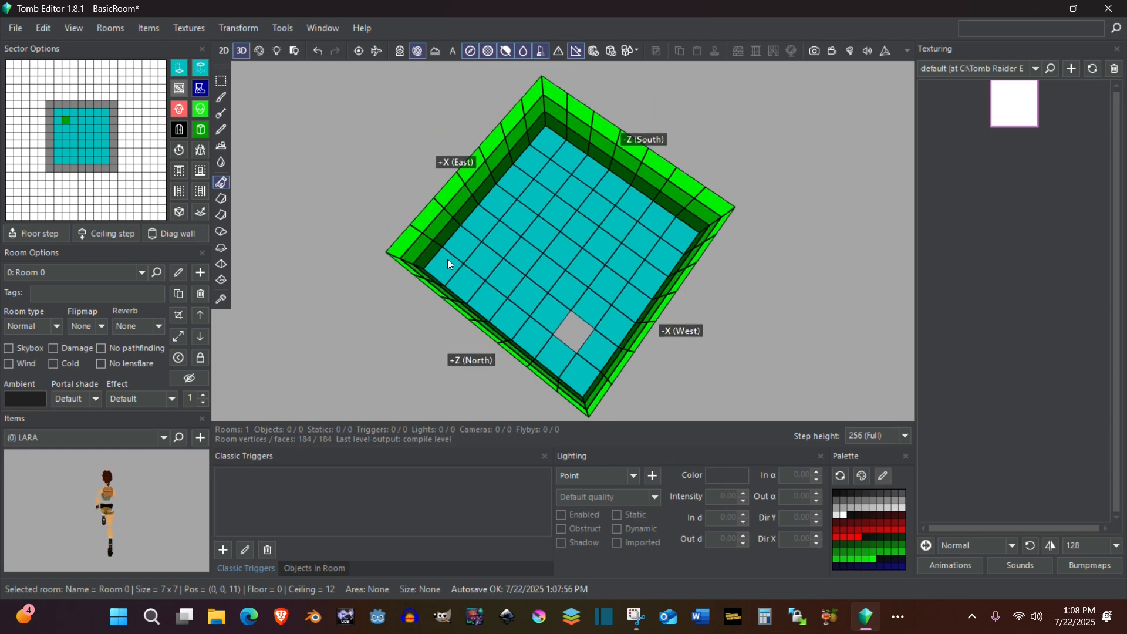
right_click_drag(447, 259, 526, 176)
right_click_drag(621, 282, 409, 242)
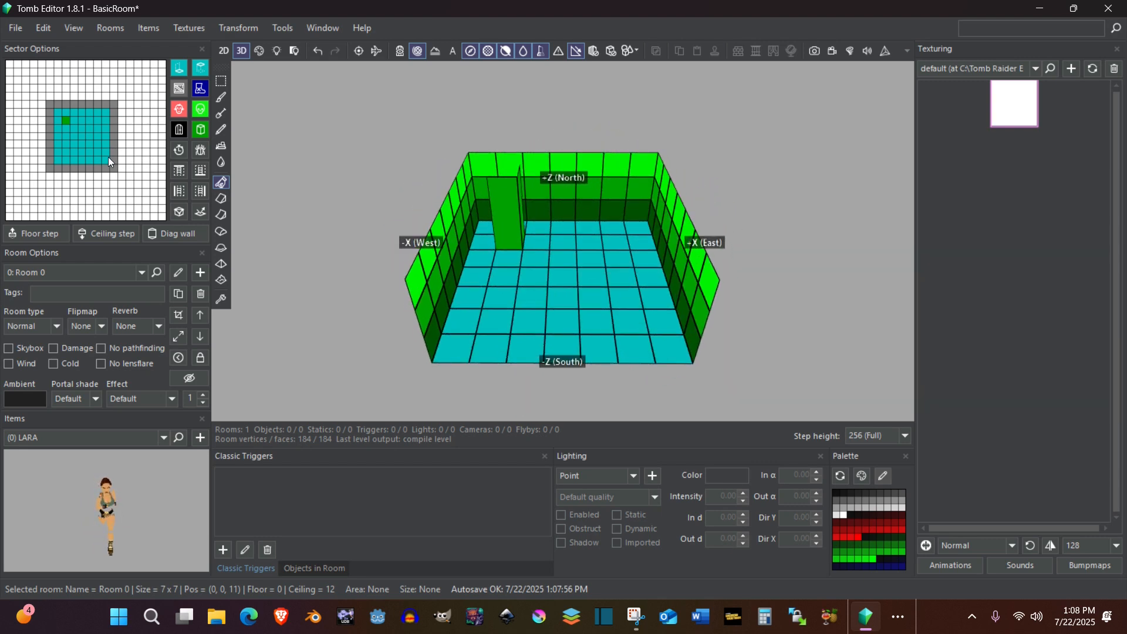
left_click(67, 137)
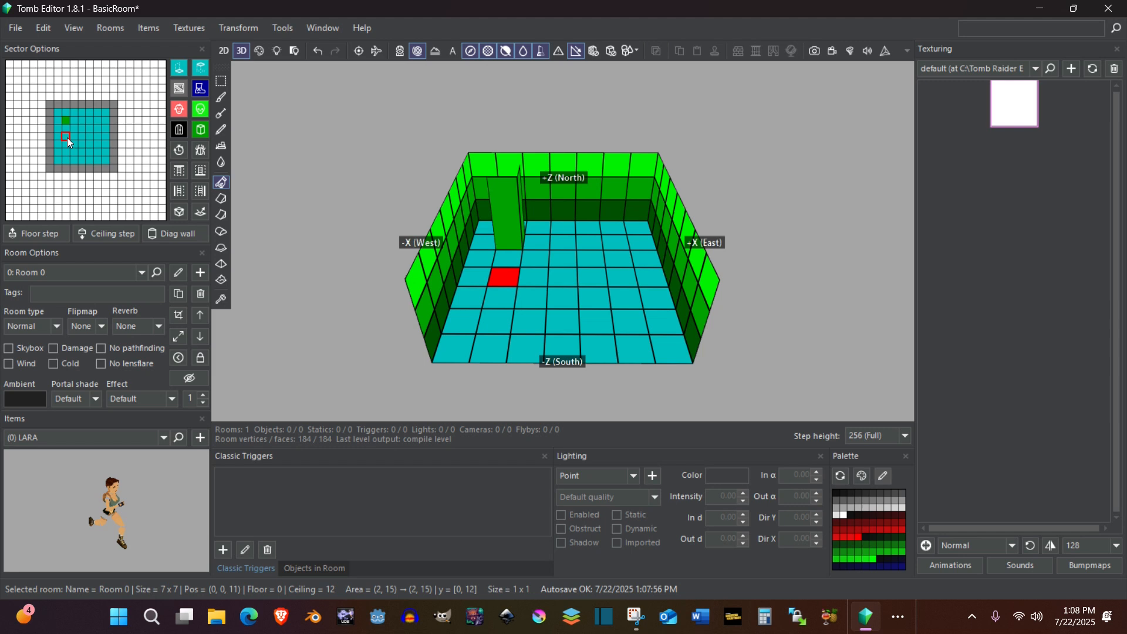
left_click(202, 130)
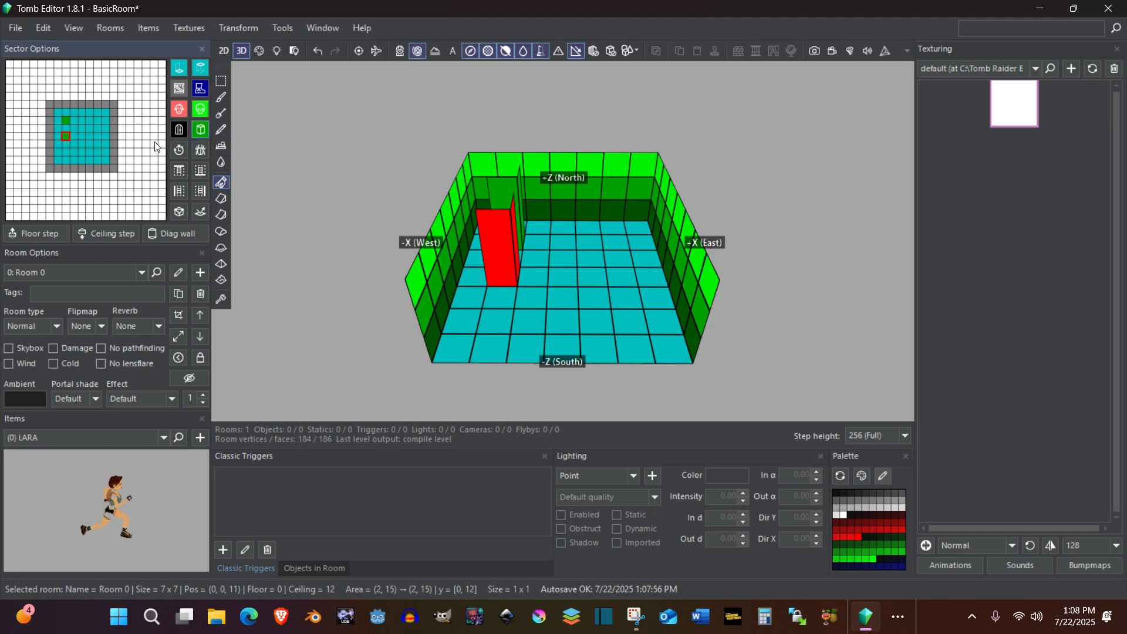
left_click(66, 152)
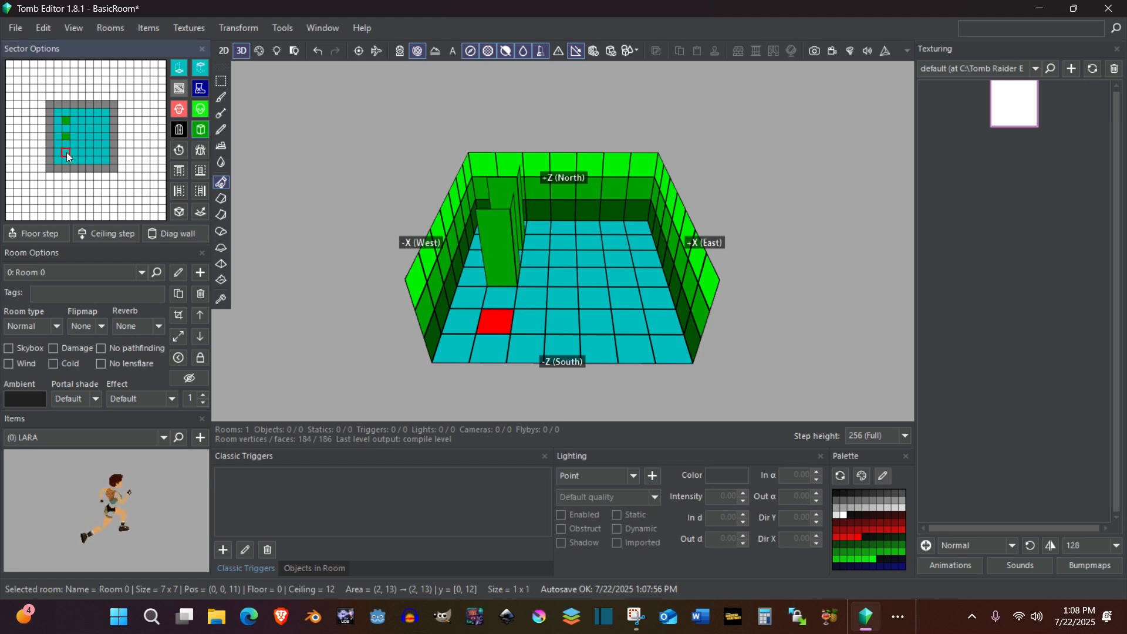
left_click(200, 129)
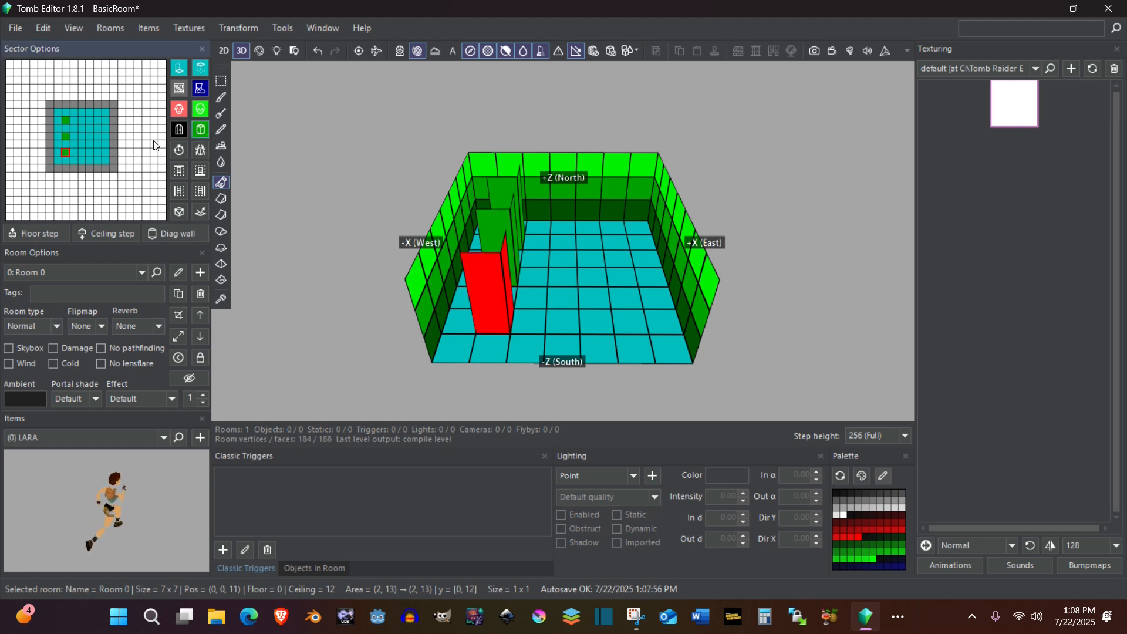
Turn sectors (6, 17), (6, 15) and (6, 13) into wall pillars to form a matching eastern row
left_click(100, 121)
left_click(200, 129)
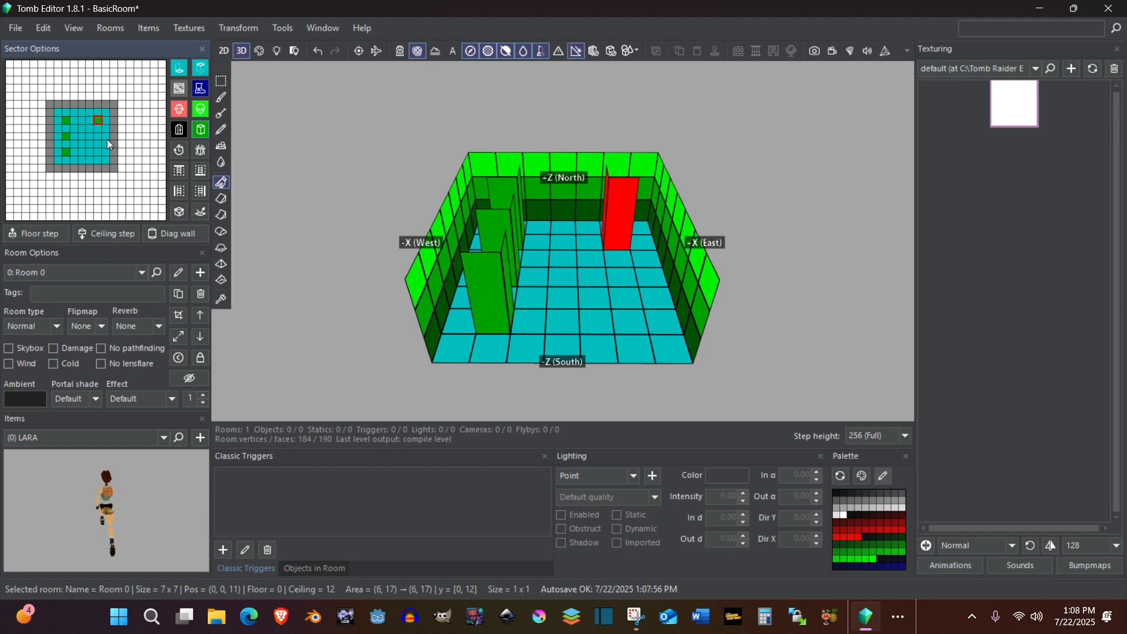
left_click(100, 136)
left_click(181, 130)
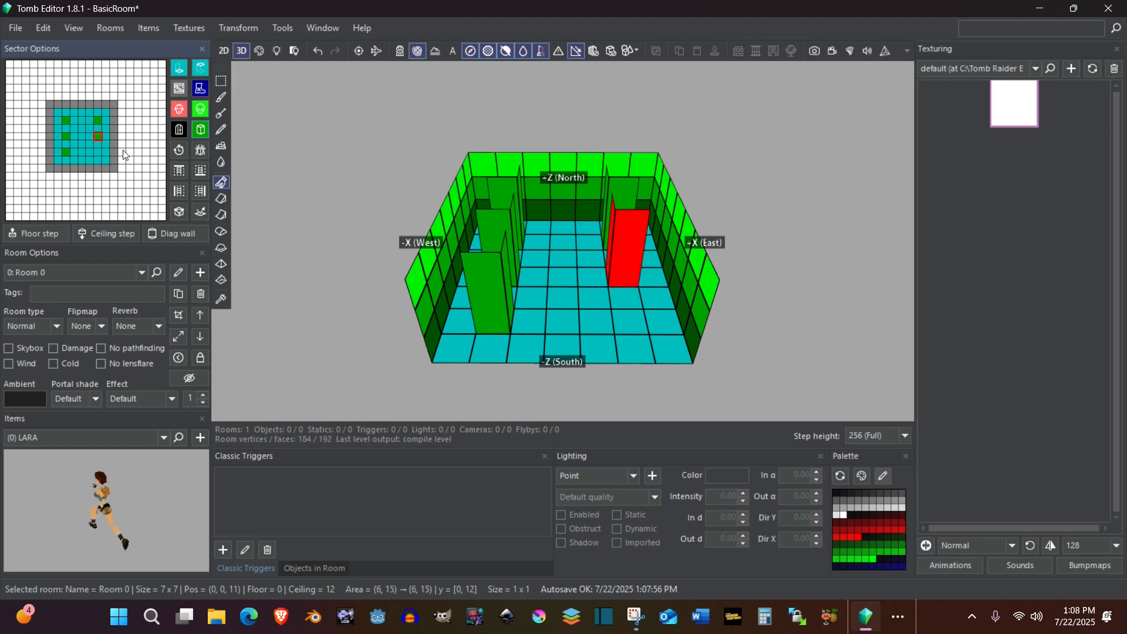
left_click(95, 151)
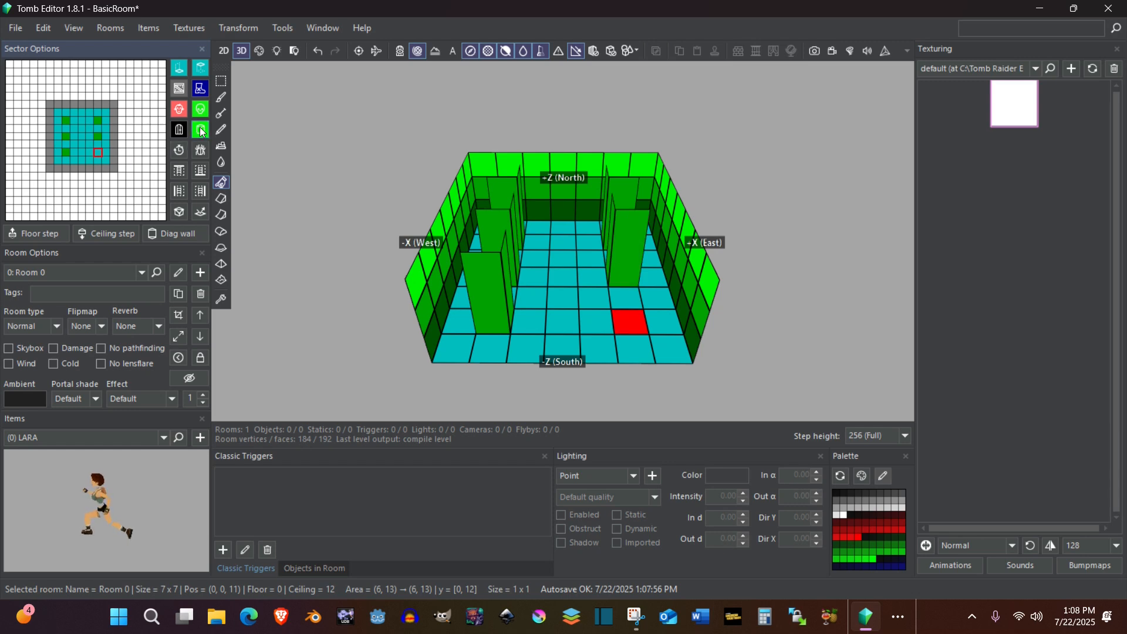
left_click(200, 130)
left_click(319, 180)
Divide the three western-row pillars at sectors (2, 17), (2, 15) and (2, 13) with Grid walls in 3
right_click_drag(614, 286, 465, 230)
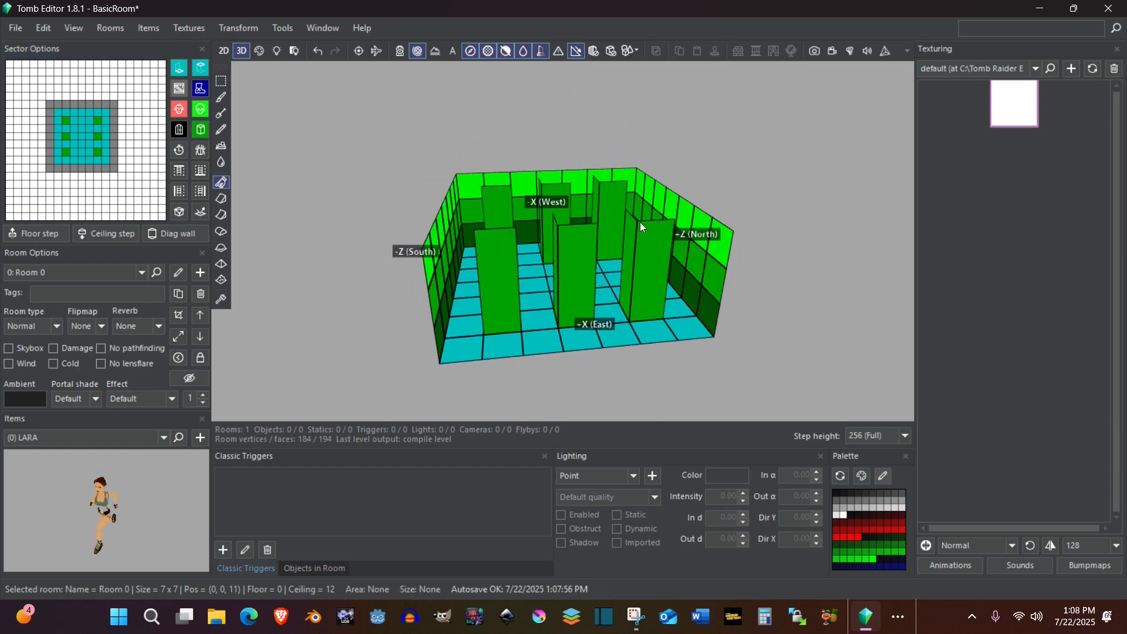
right_click_drag(641, 224, 423, 229)
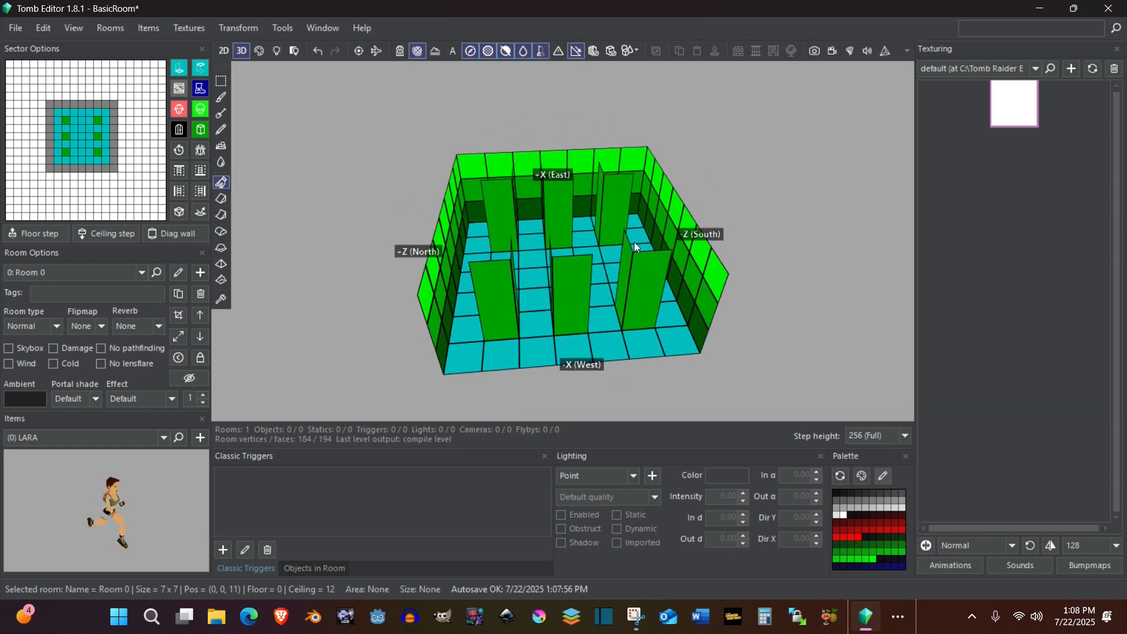
right_click_drag(635, 246, 568, 246)
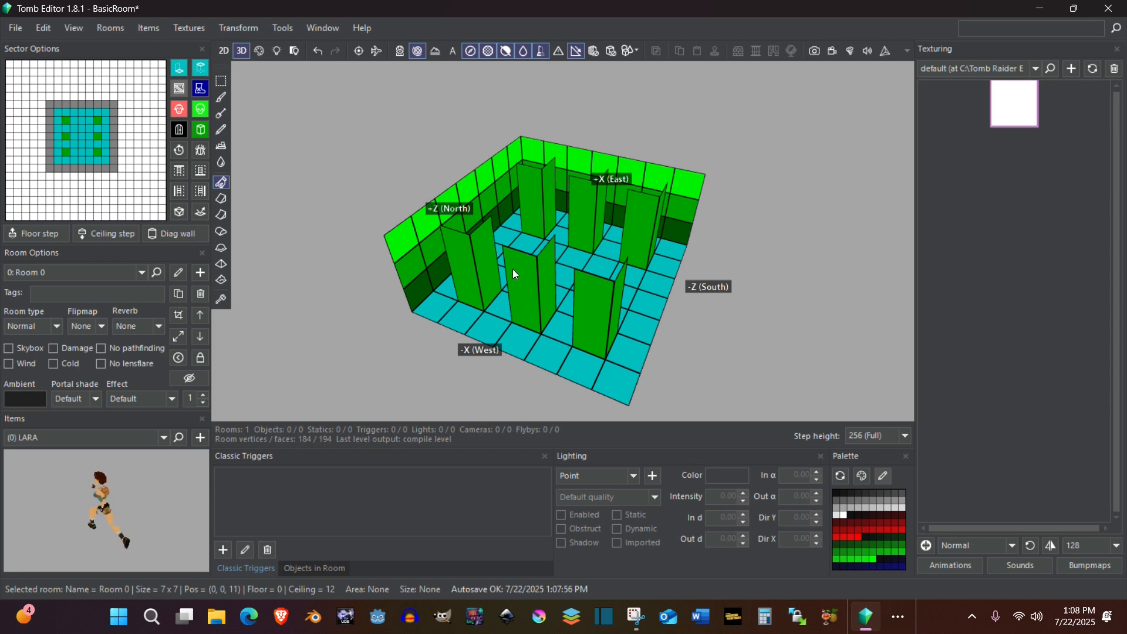
left_click(482, 269)
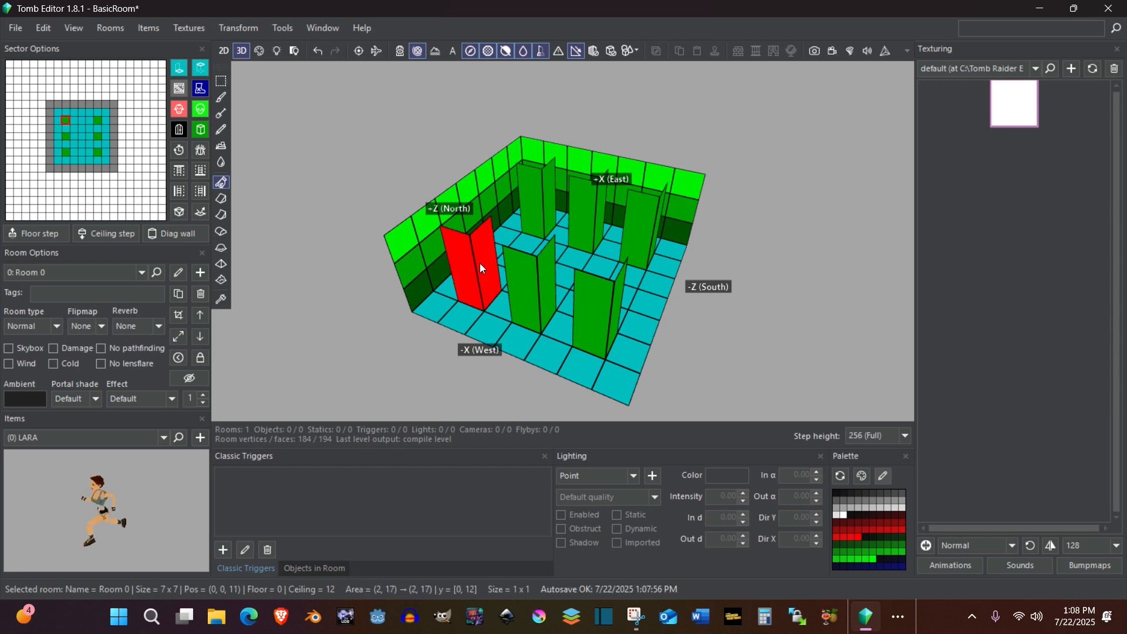
left_click(247, 28)
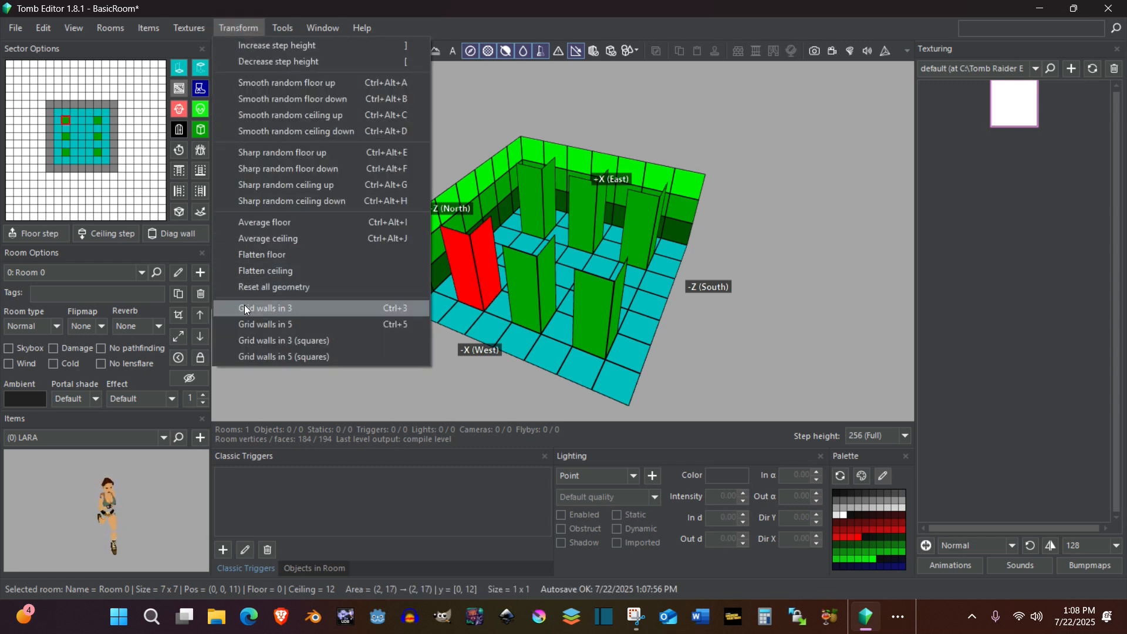
left_click(398, 309)
left_click(538, 290)
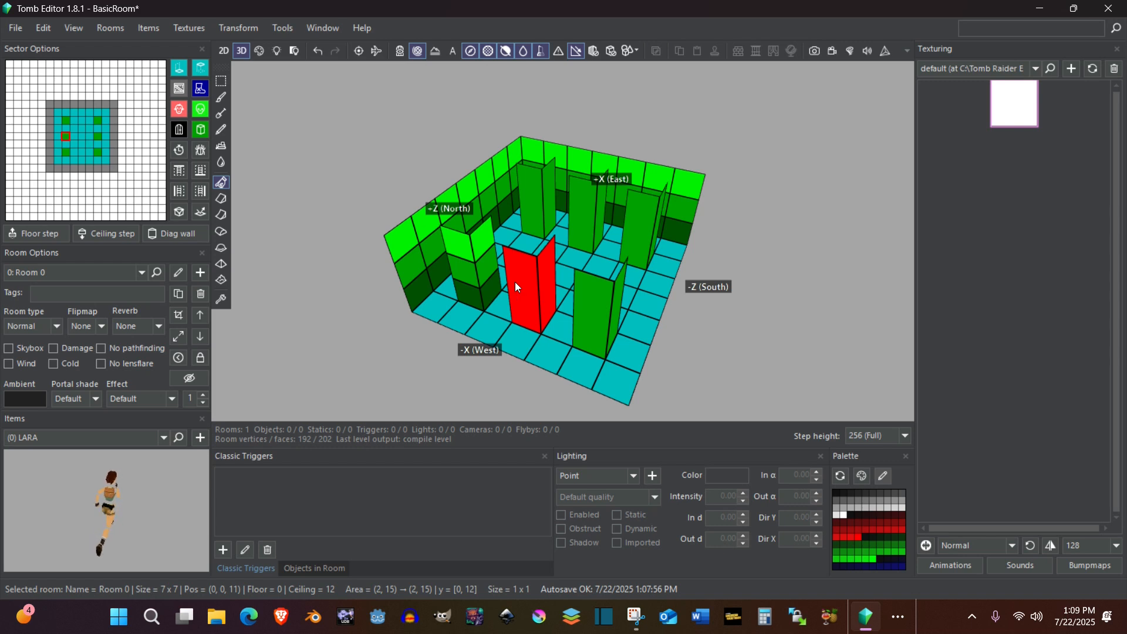
key("ctrl+g")
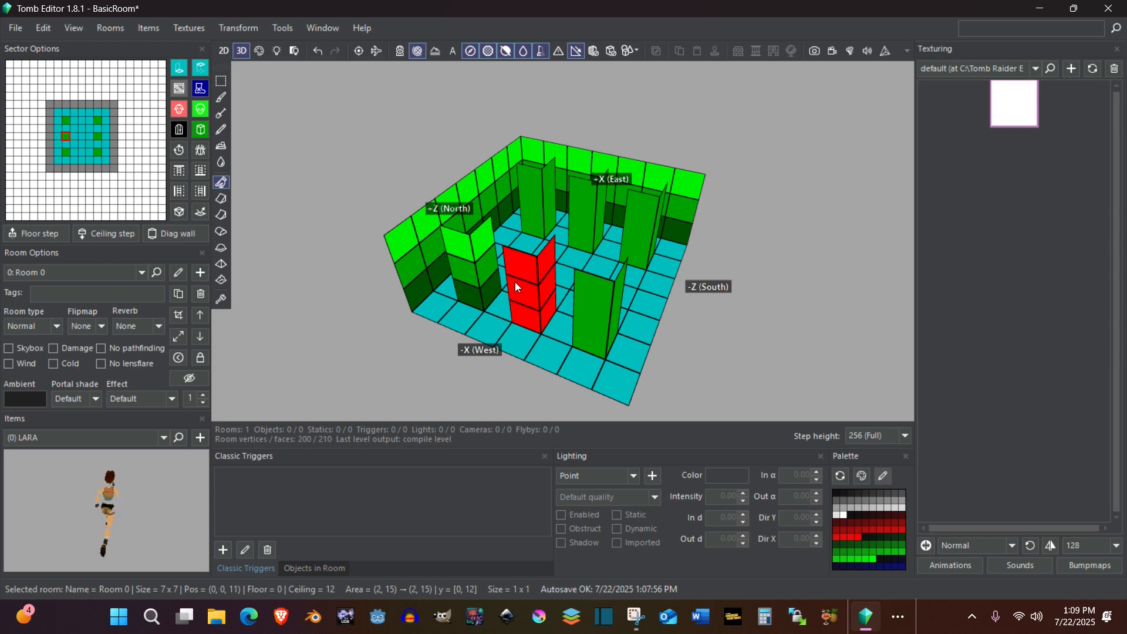
left_click(596, 315)
key("ctrl+g")
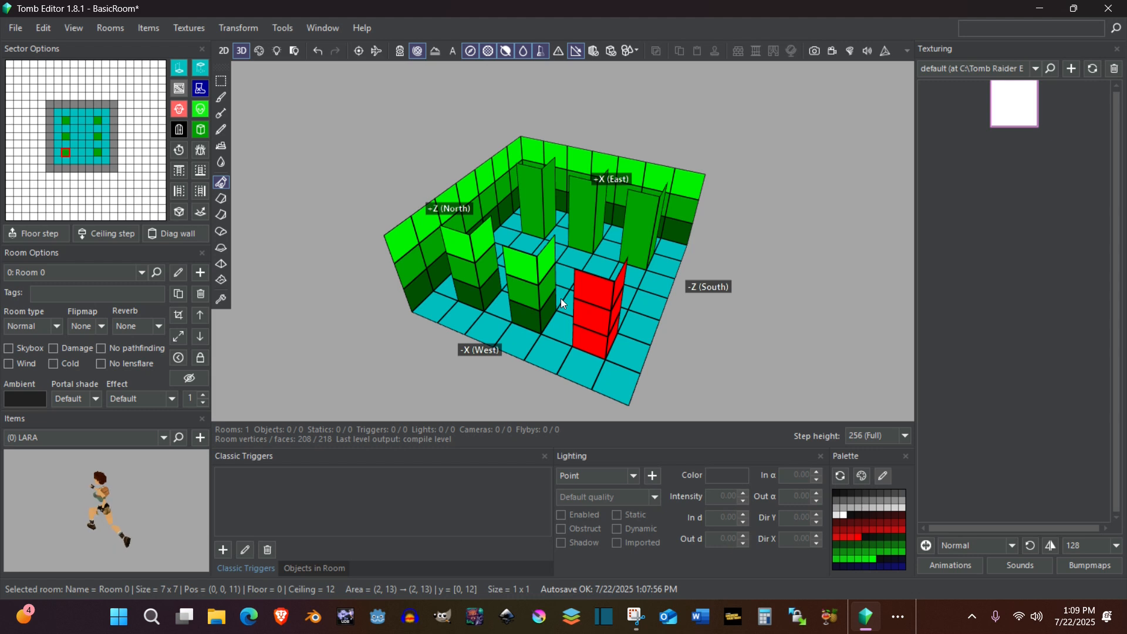
Apply Grid walls in 3 to the three eastern-row pillars at sectors (6, 17), (6, 15) and (6, 13)
left_click(530, 200)
key("ctrl+g")
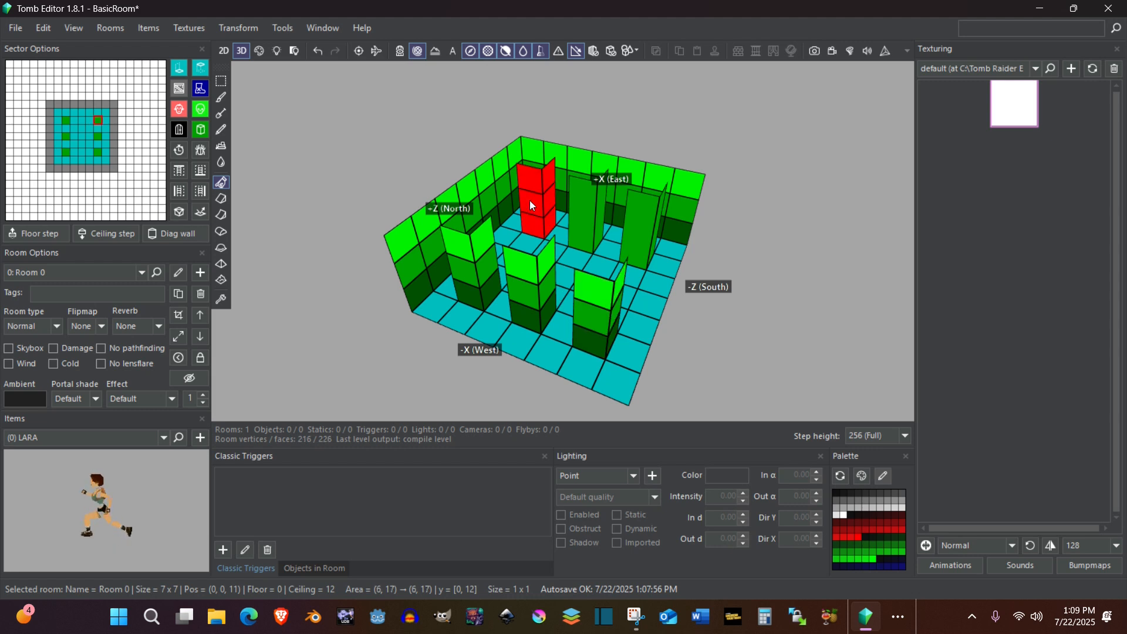
left_click(585, 205)
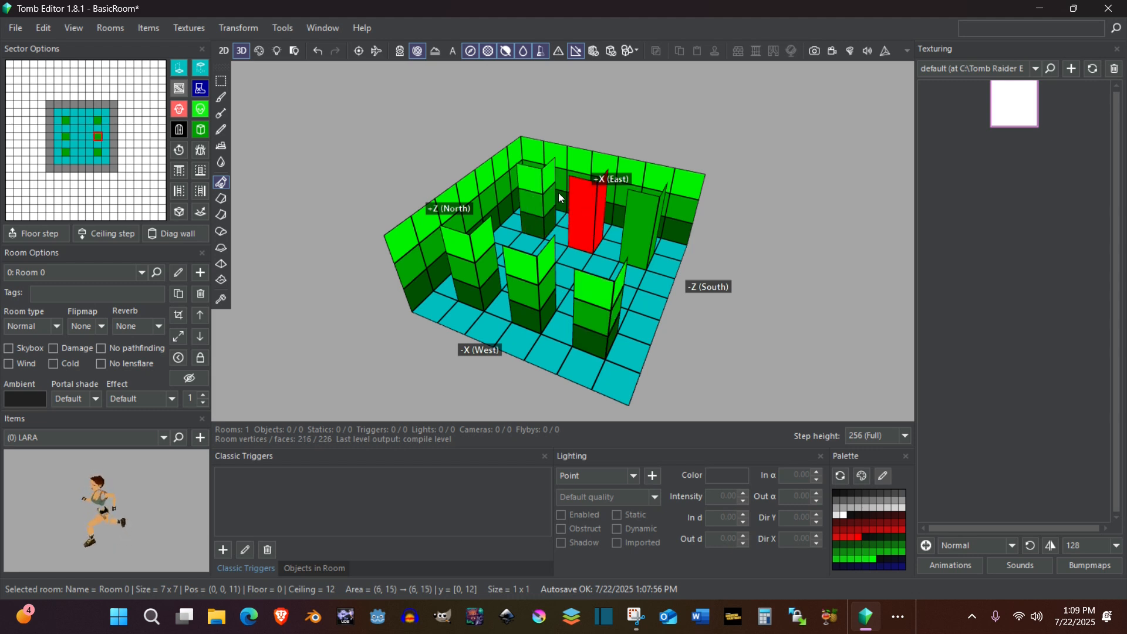
key("ctrl+g")
left_click(635, 214)
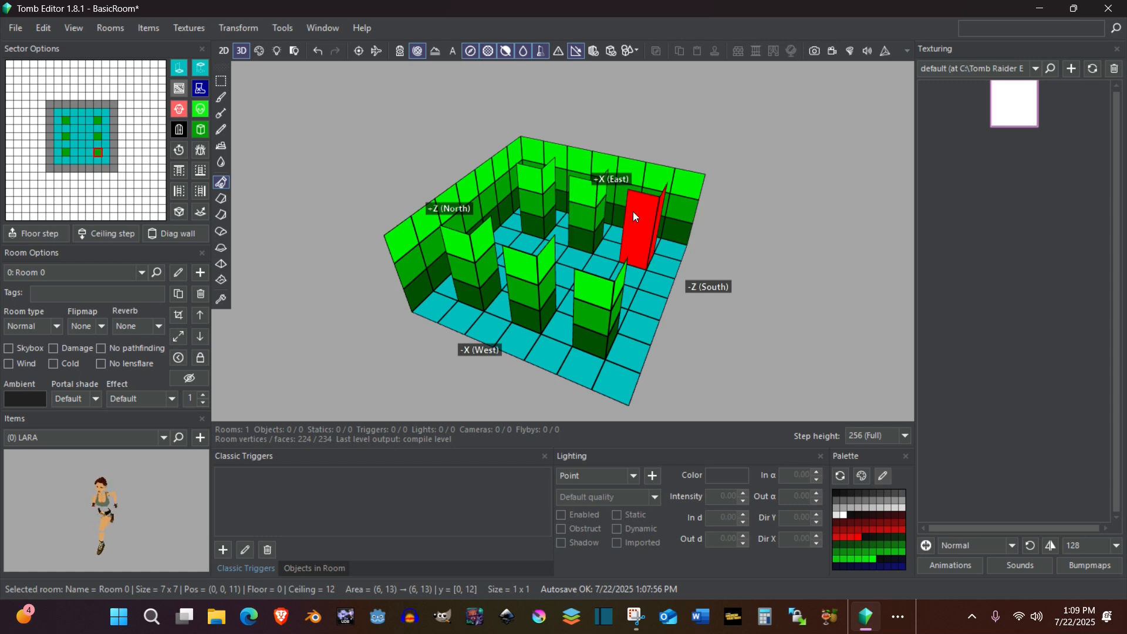
key("ctrl+g")
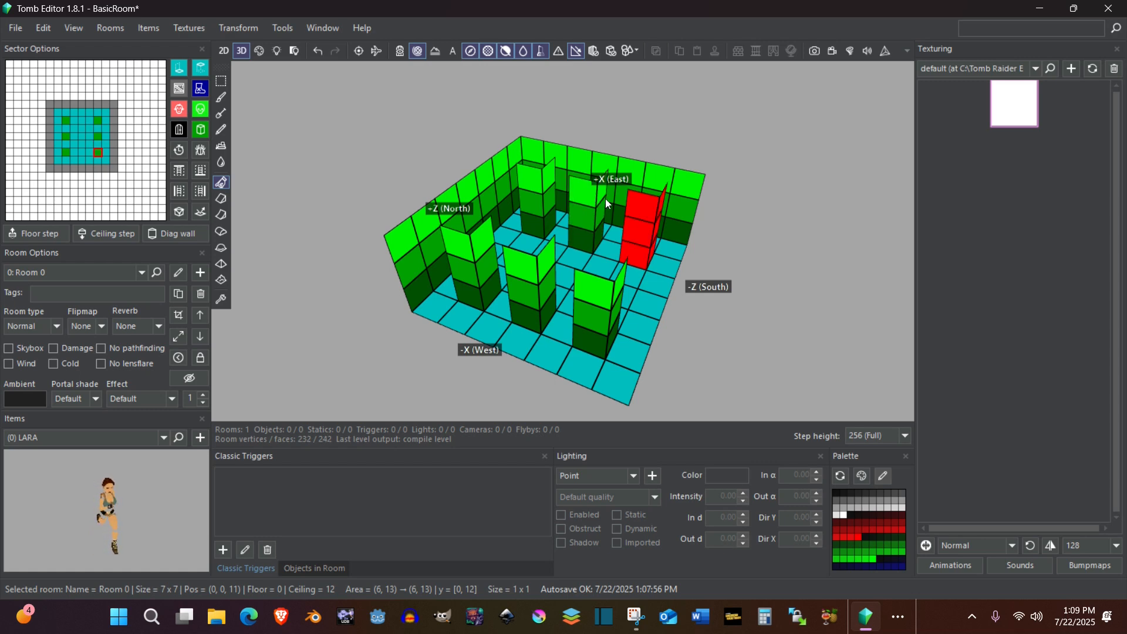
left_click(814, 196)
Place Lara on floor sector (4, 13), midway between the two southernmost pillars, with Move Lara
right_click_drag(814, 197, 685, 170)
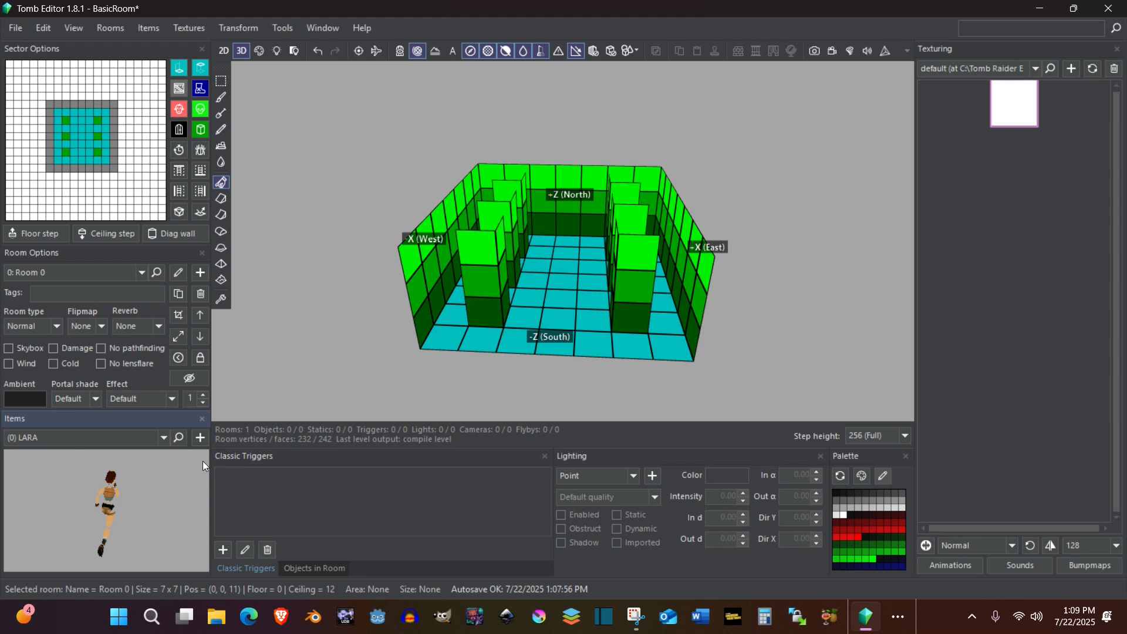
left_click(563, 323)
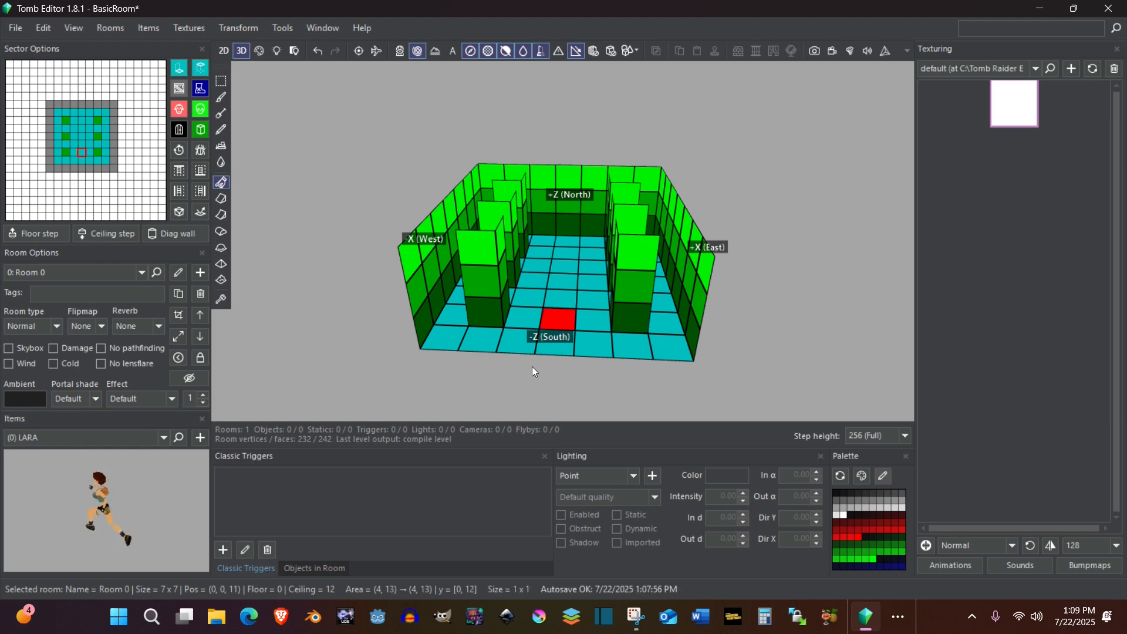
right_click(564, 320)
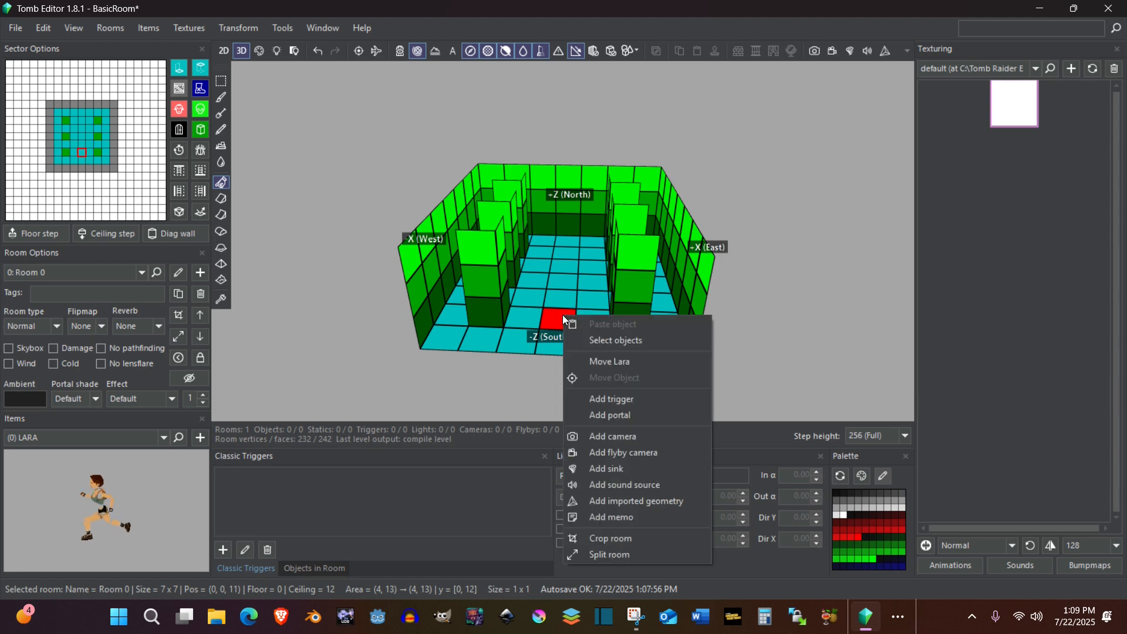
left_click(603, 366)
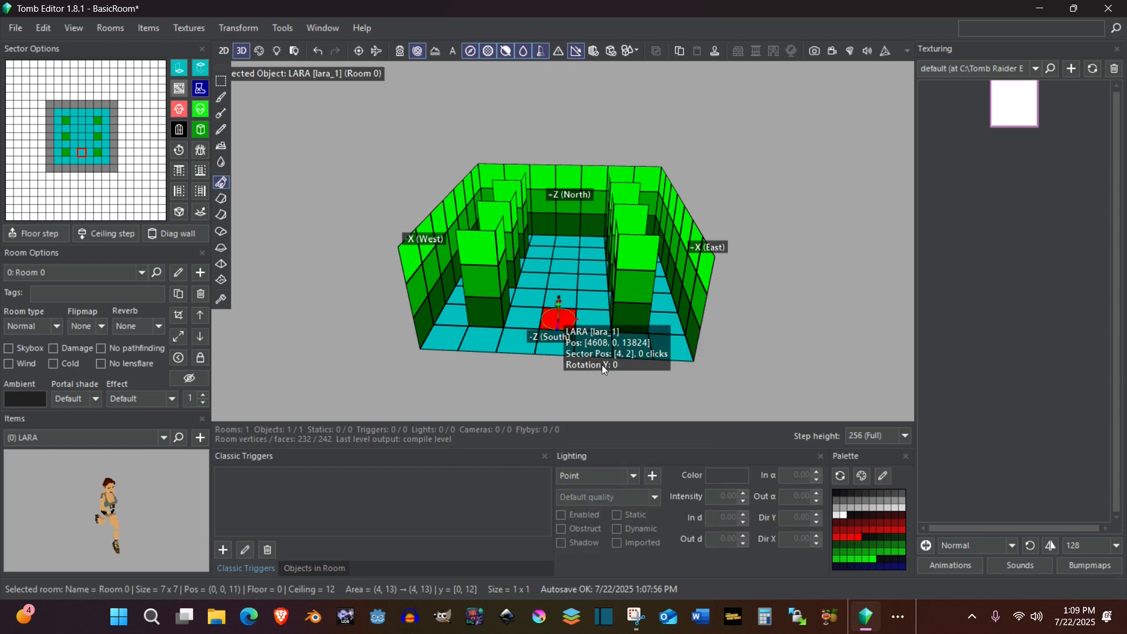
Build and play the level, running Lara around and between the pillars to test the room
right_click_drag(548, 390, 614, 318)
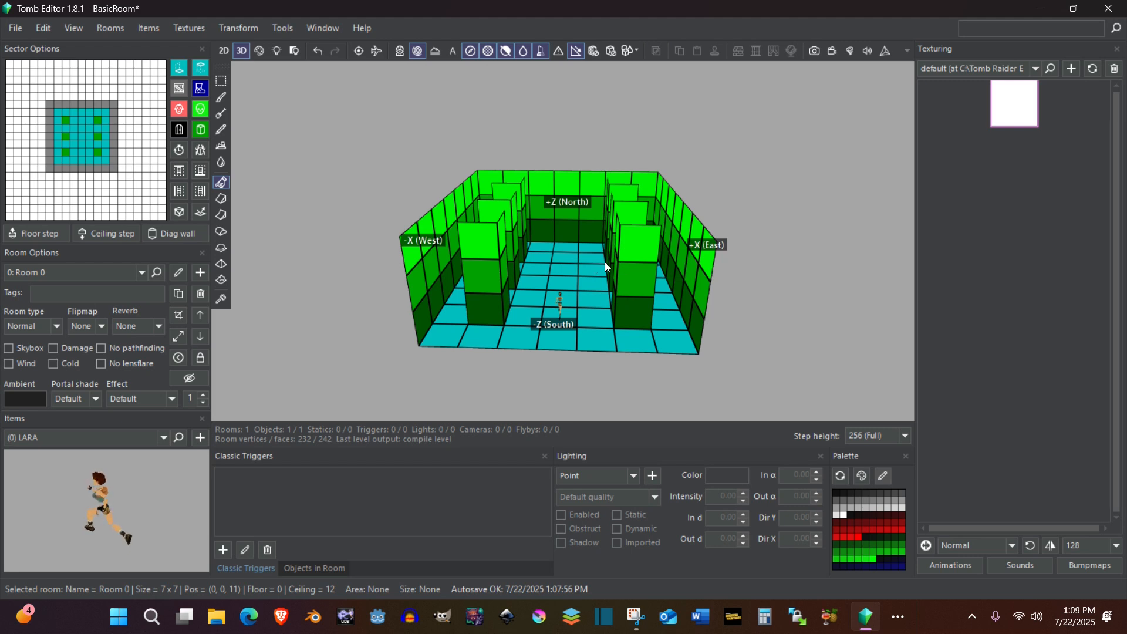
key("F5")
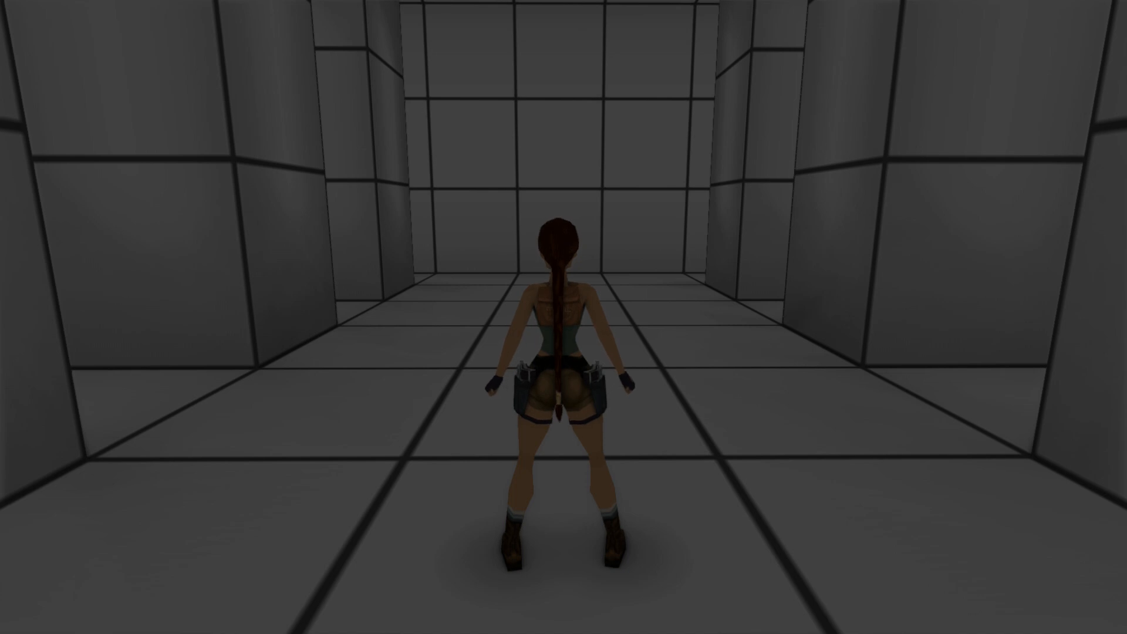
key("Up")
key("Right")
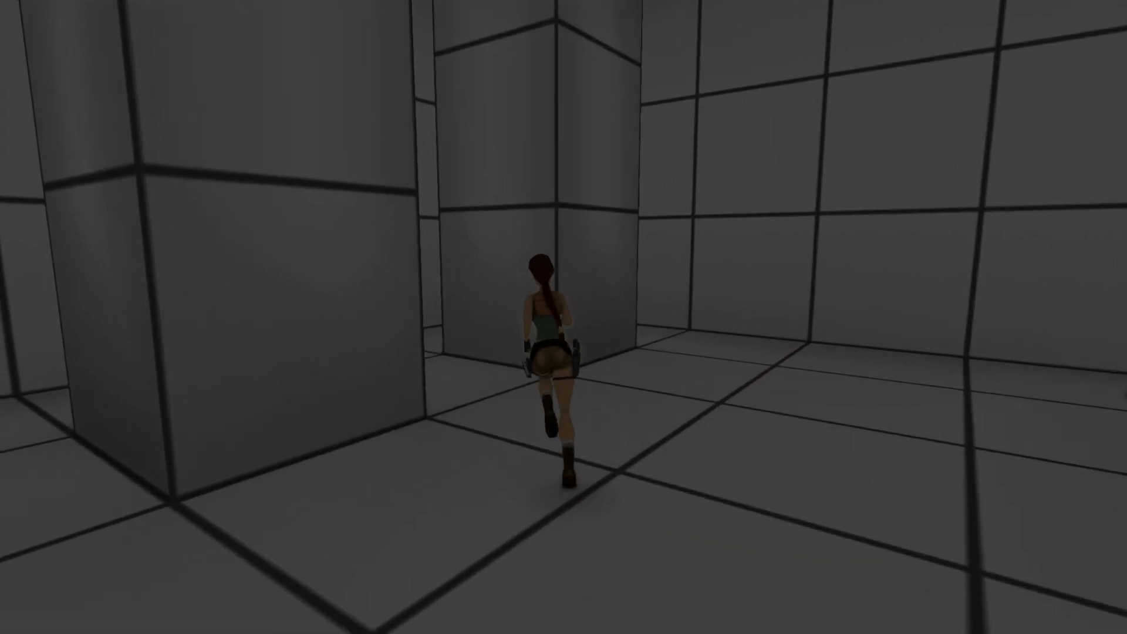
key("Left")
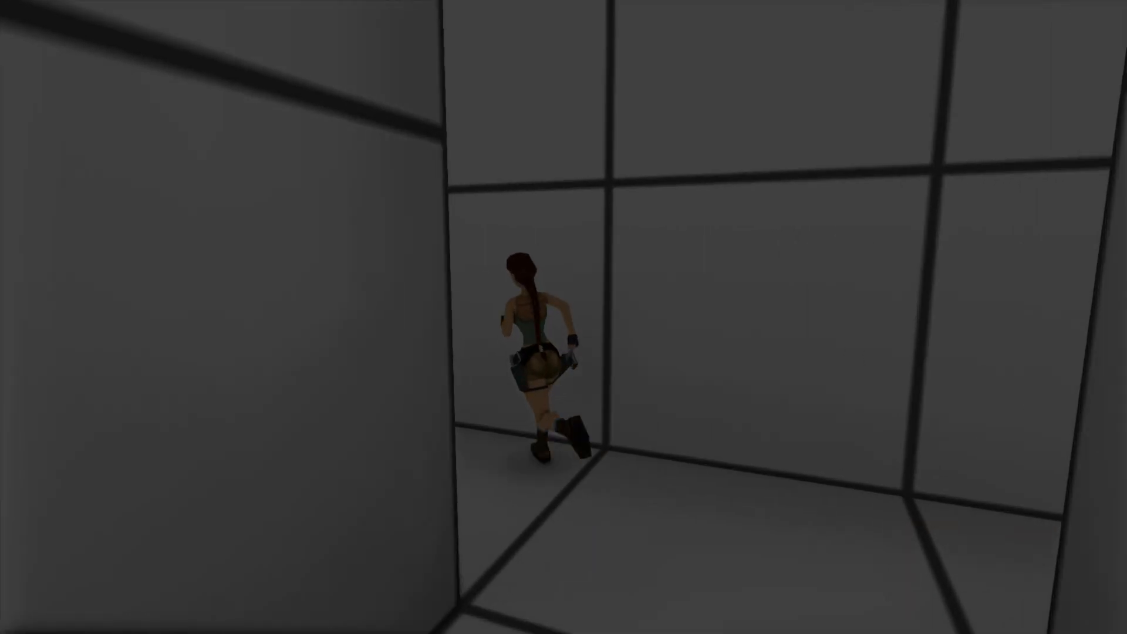
key("Left")
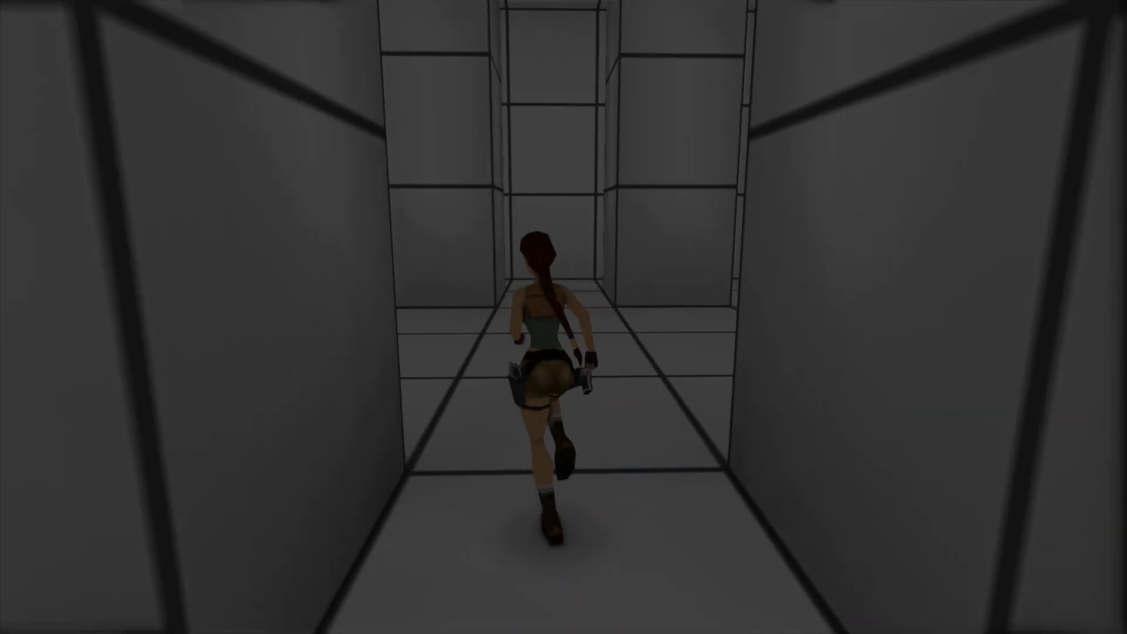
key("Left")
Look around in the running game from several angles to examine the ceiling, walls and pillars
key("Insert")
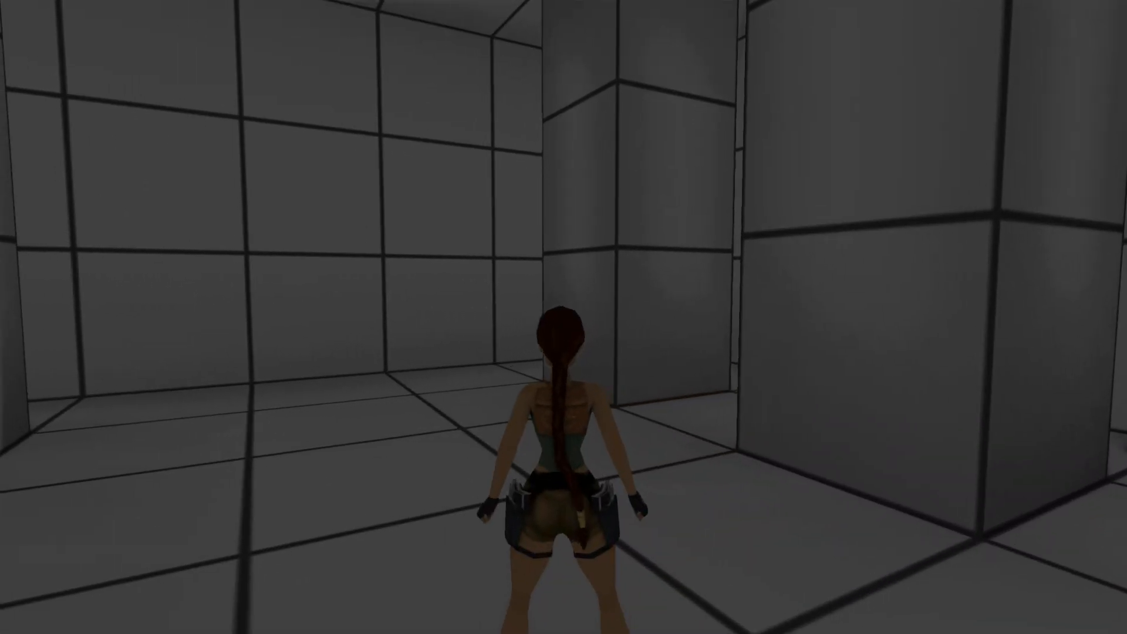
key("Up")
key("Left")
key("Down")
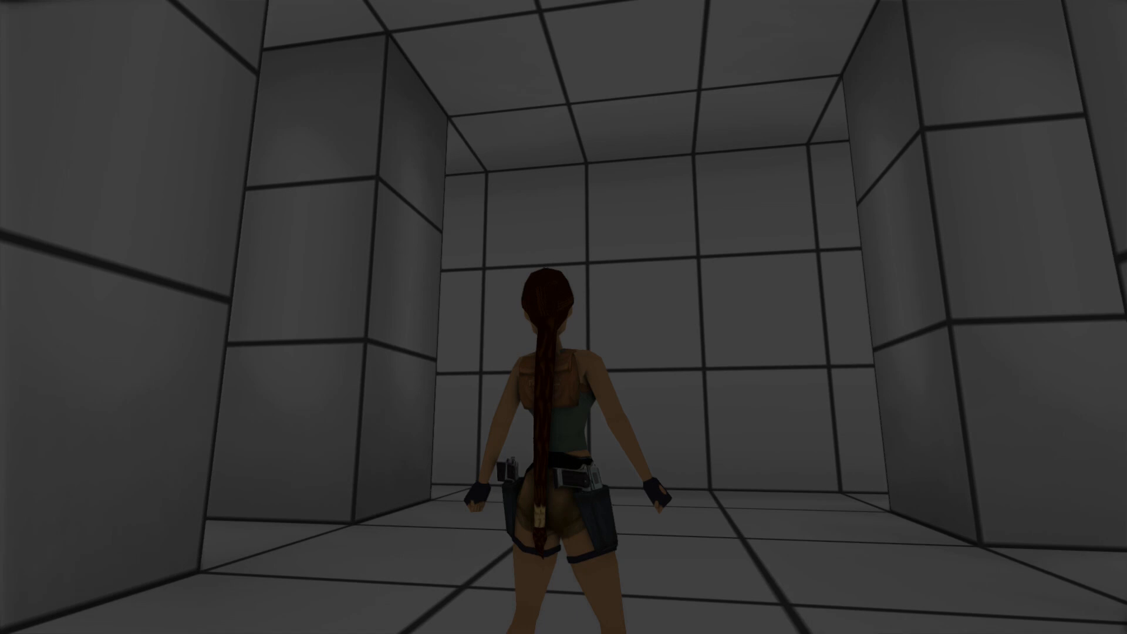
key("Right")
key("Right")
key("Down")
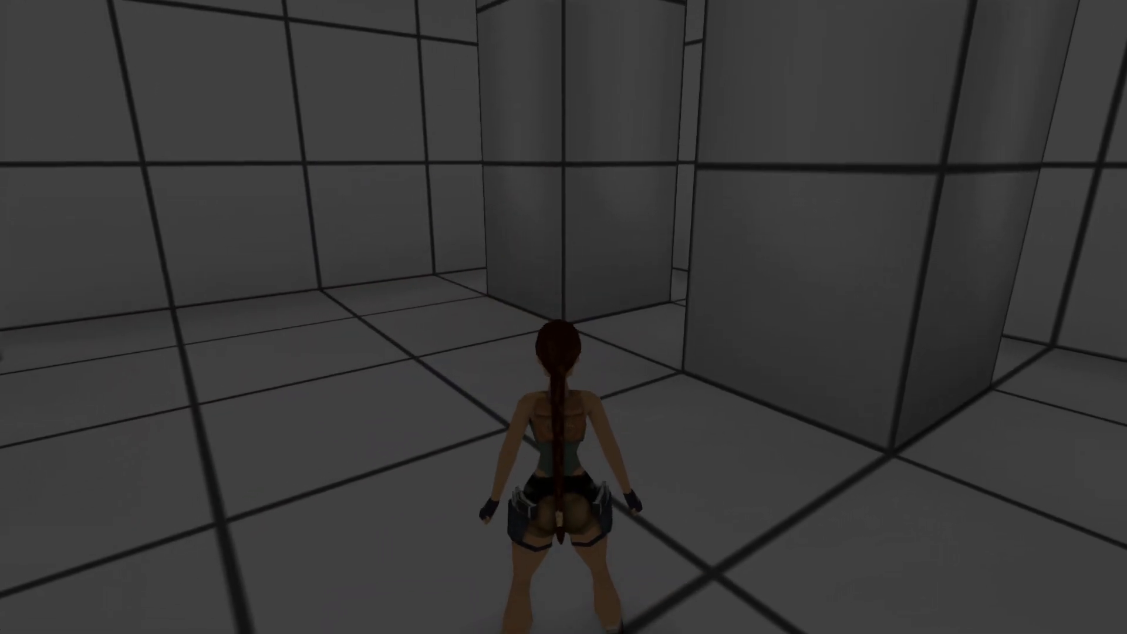
key("Up")
key("Up")
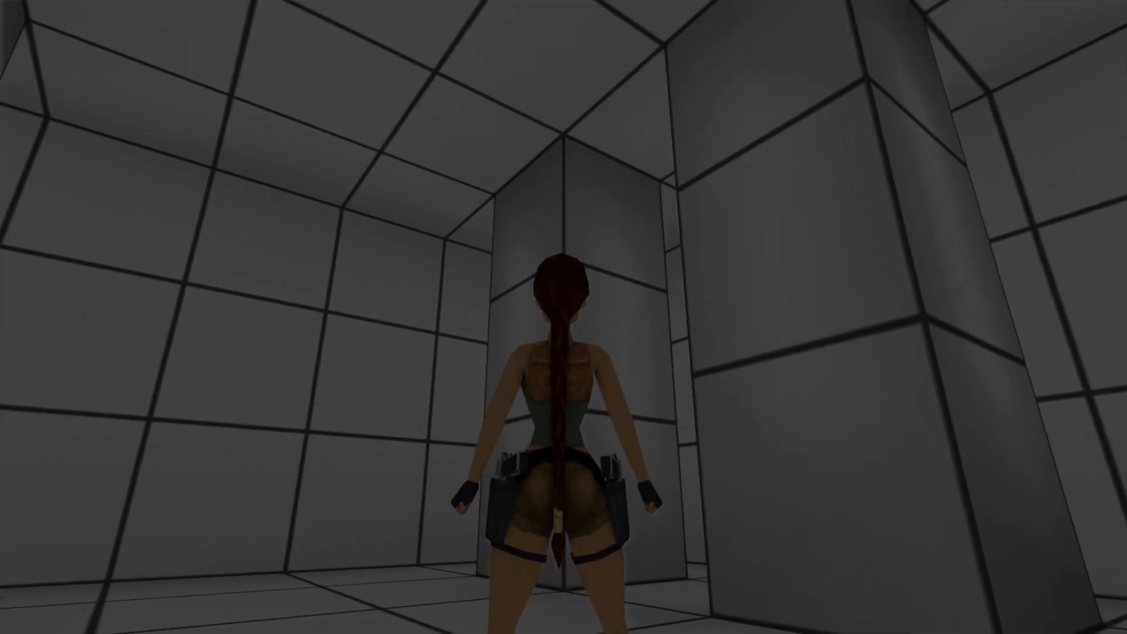
key("Left")
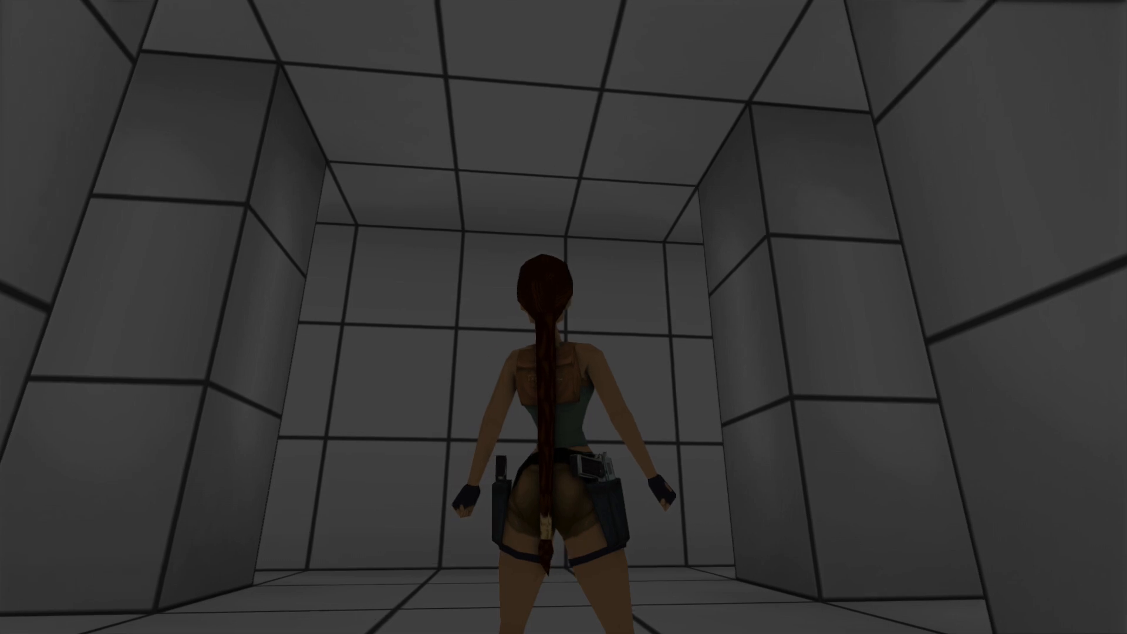
key("Right")
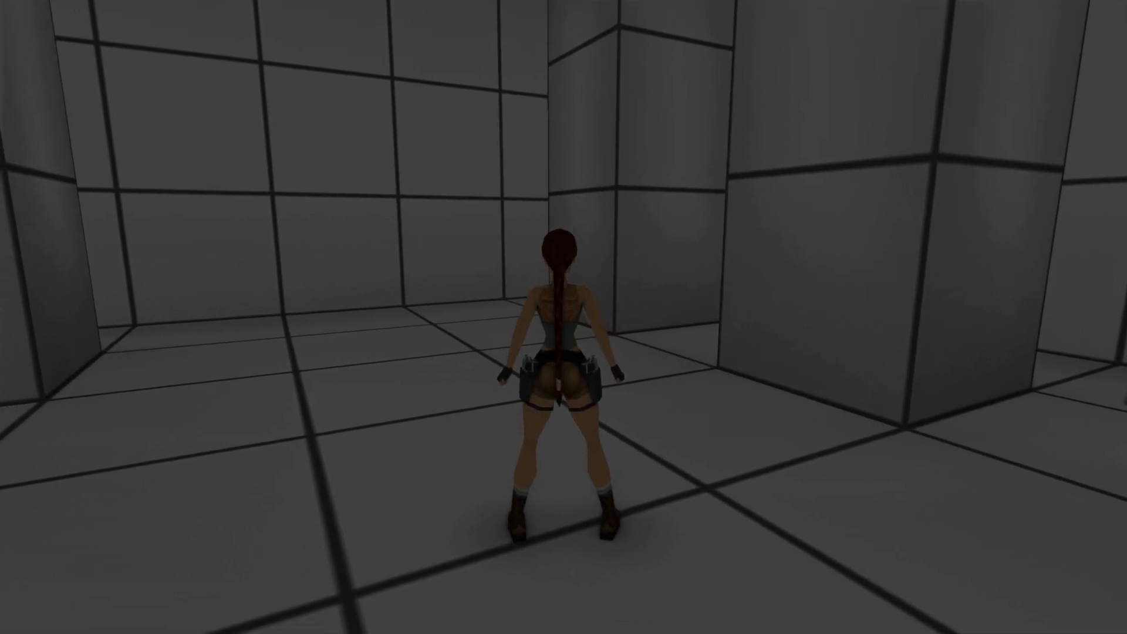
Exit the level to the title screen and quit the game to return to Tomb Editor
key("Escape")
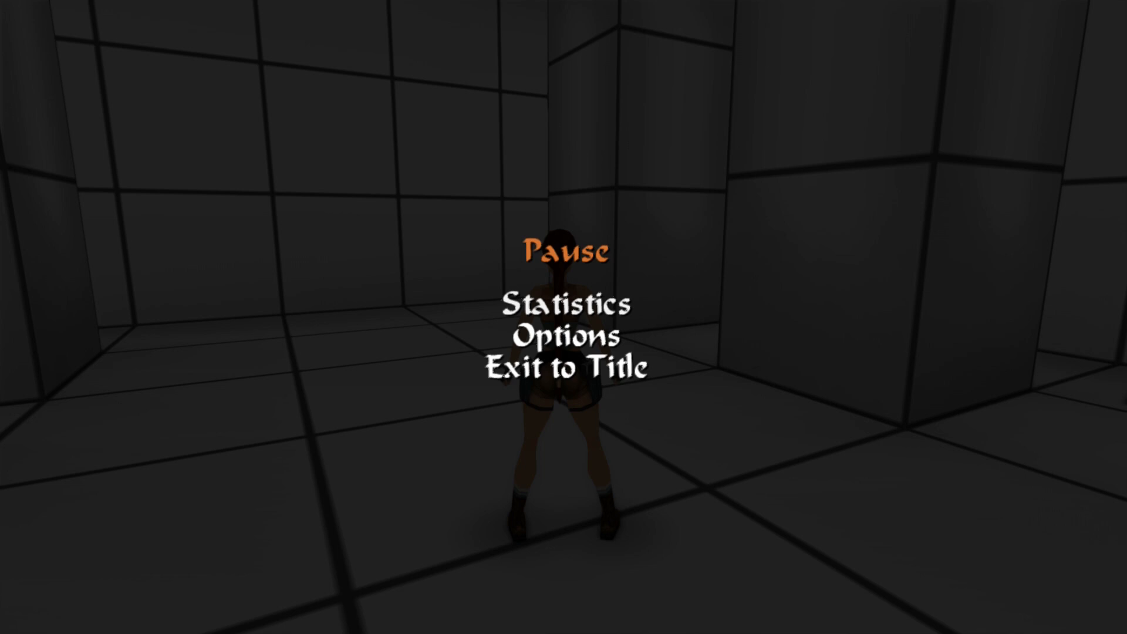
key("Down")
key("Down")
key("Return")
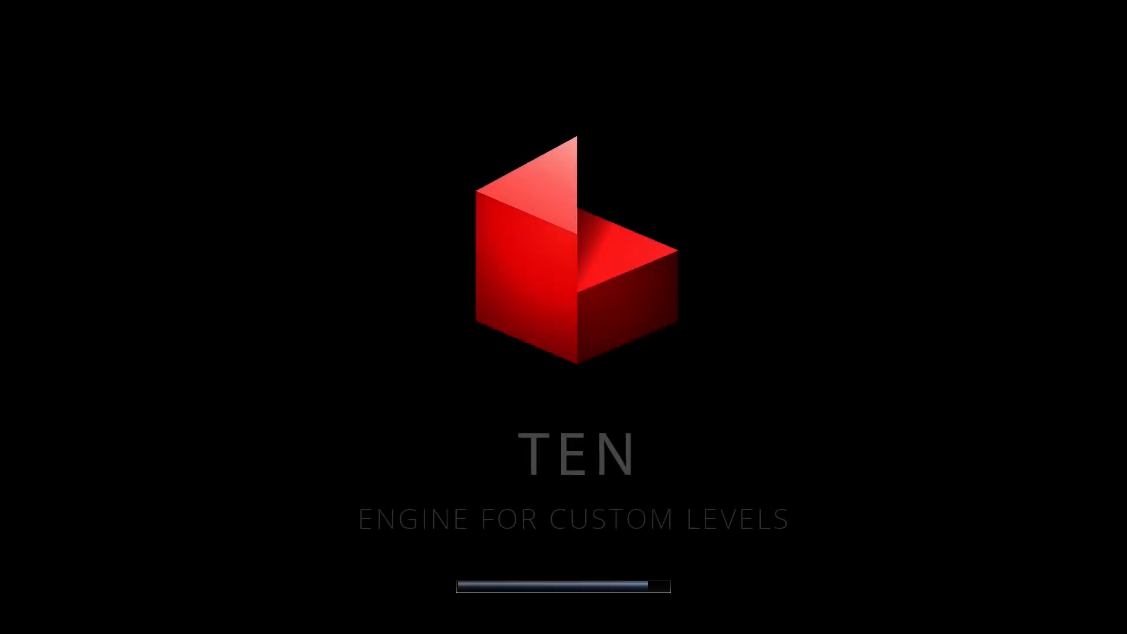
key("Down")
key("Down")
key("Down")
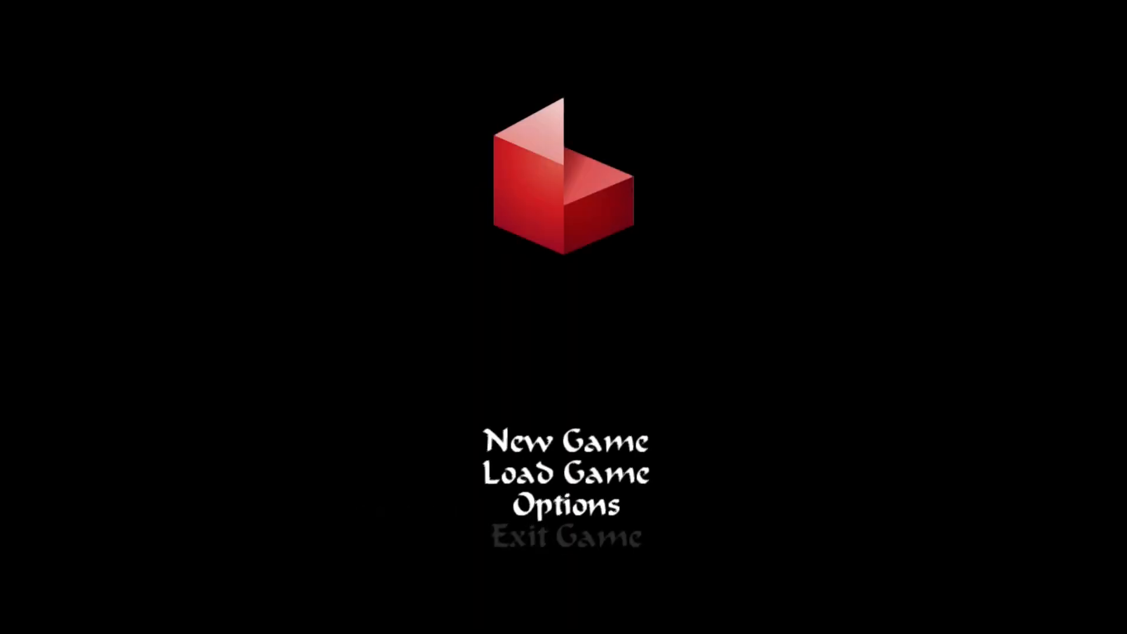
key("Return")
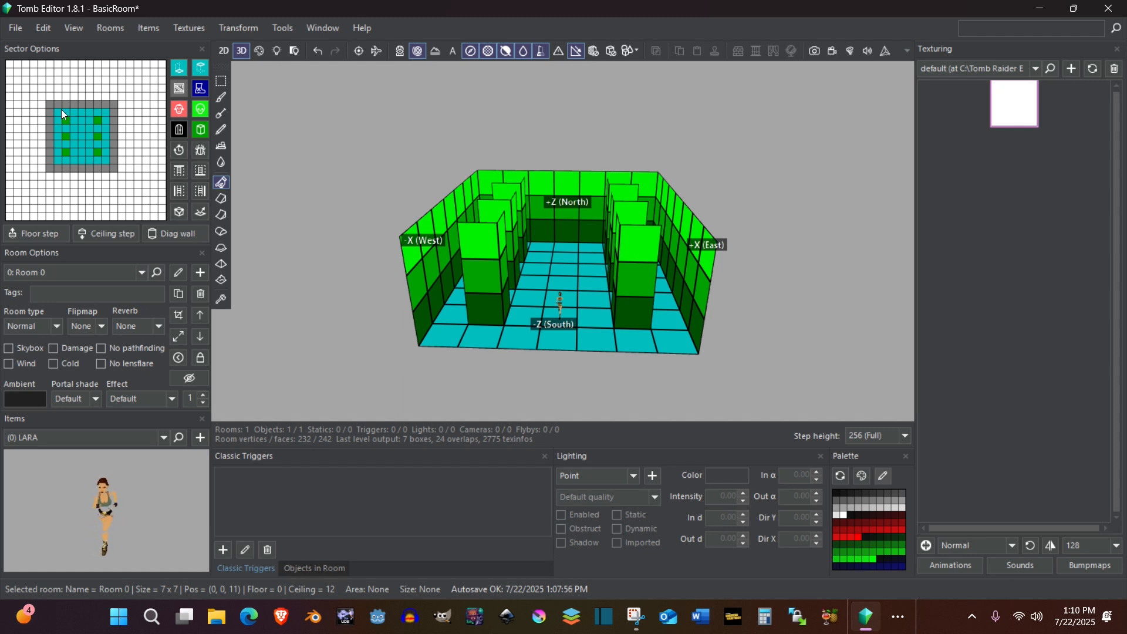
Select all 7 x 7 interior sectors of the room and lower the ceiling to height 8
left_click_drag(59, 113, 102, 159)
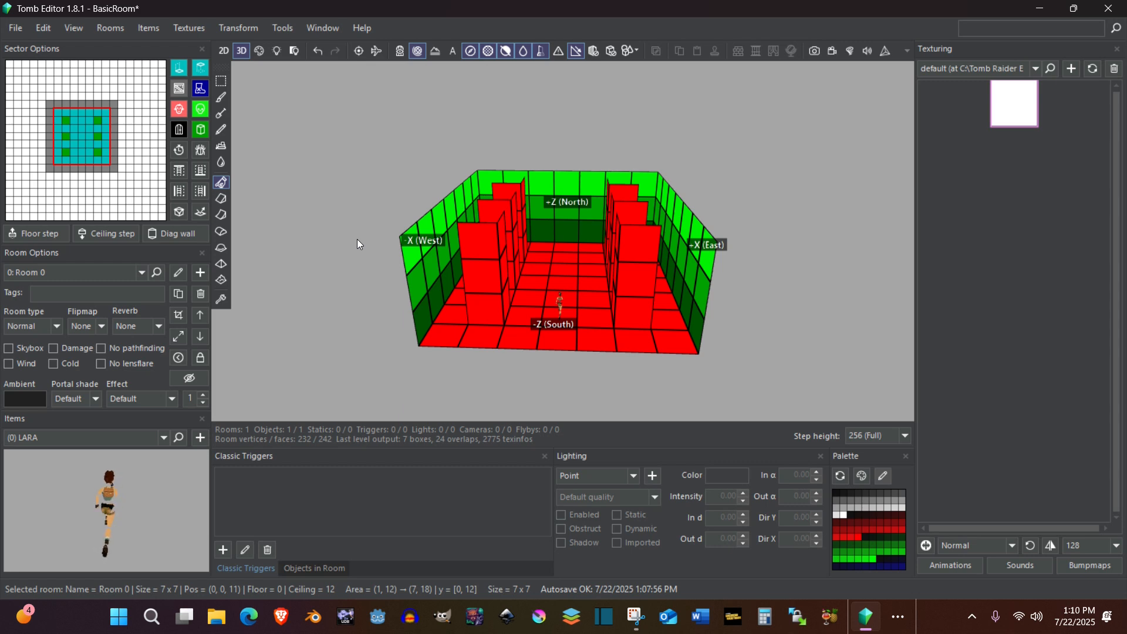
key("s")
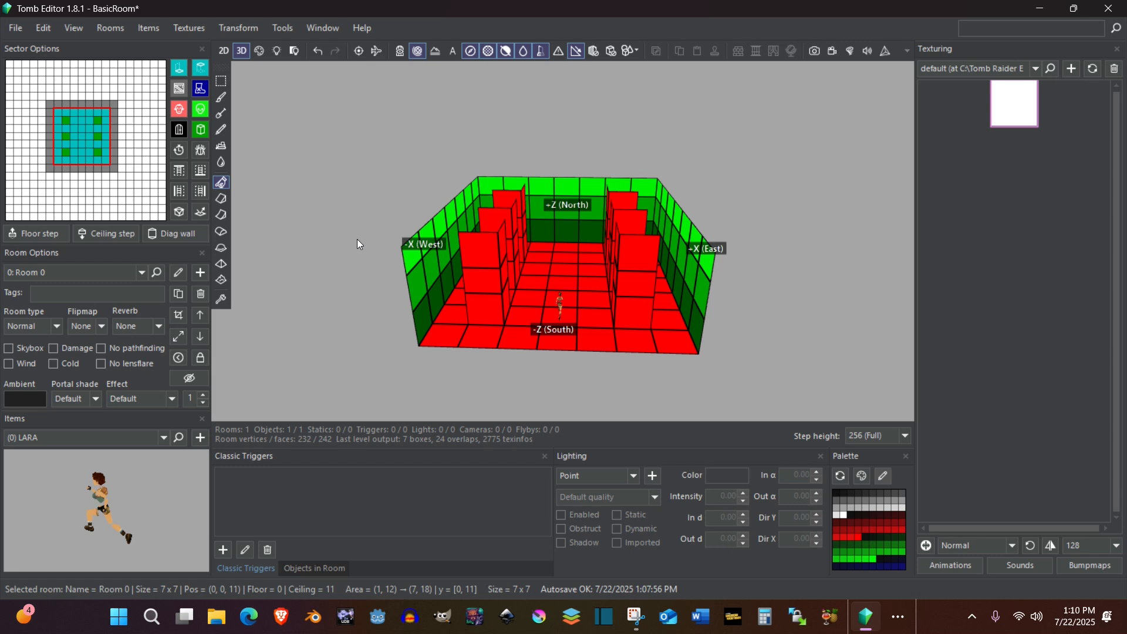
key("s")
key("s")
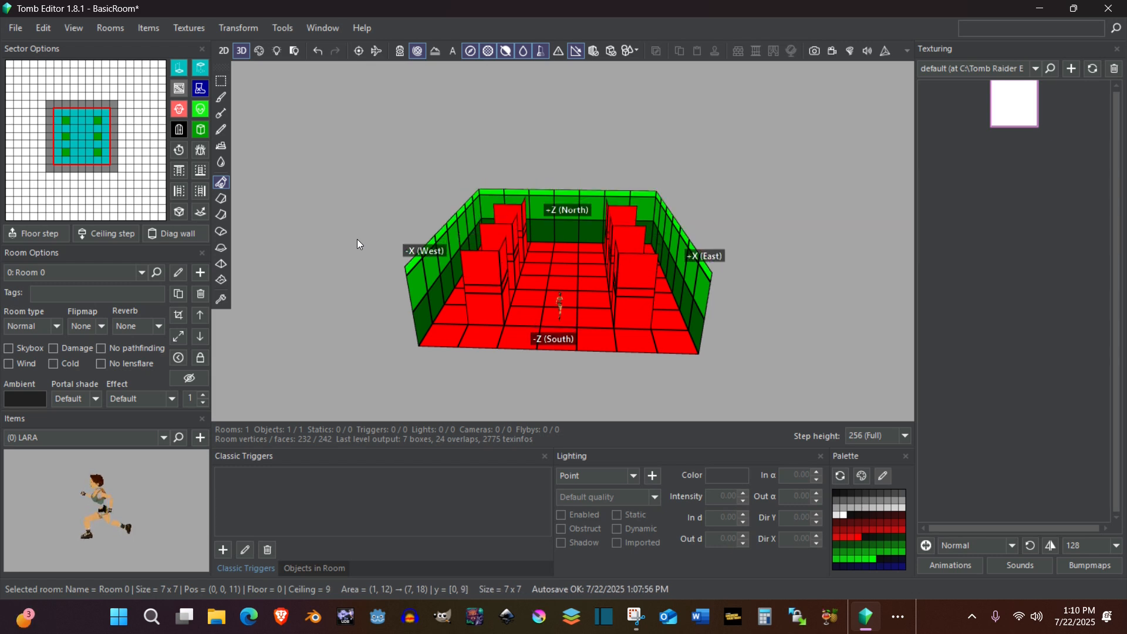
key("s")
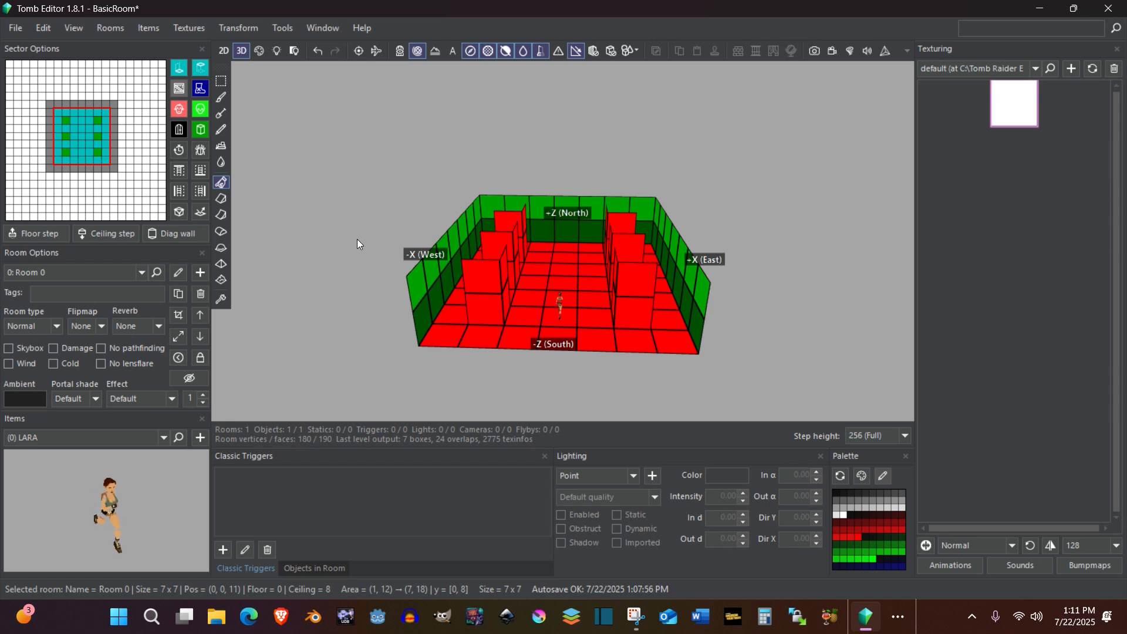
Clear the sector selection and examine the room's lowered ceiling, walls and pillars from inside and above
right_click_drag(363, 181, 378, 126)
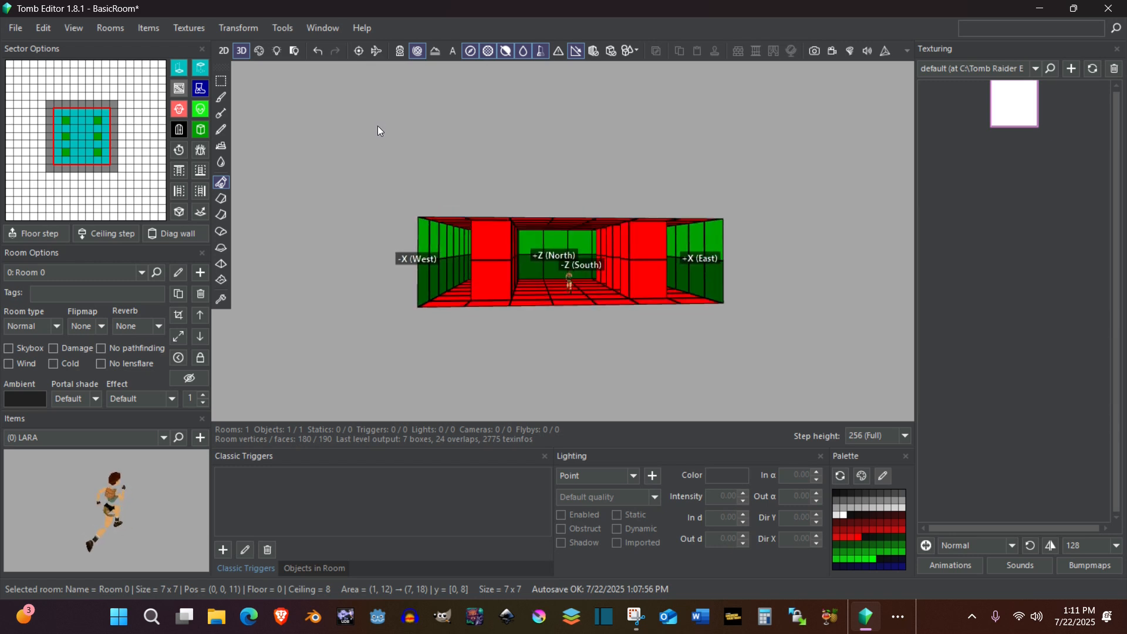
left_click(478, 124)
scroll(579, 282, "up", 5)
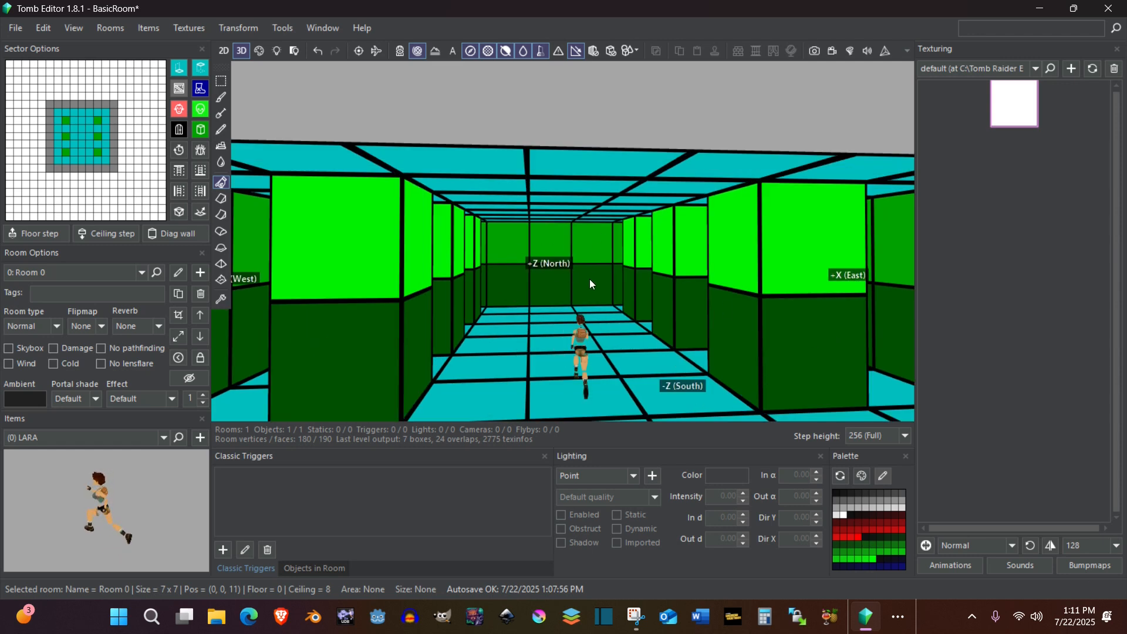
right_click_drag(479, 240, 510, 267)
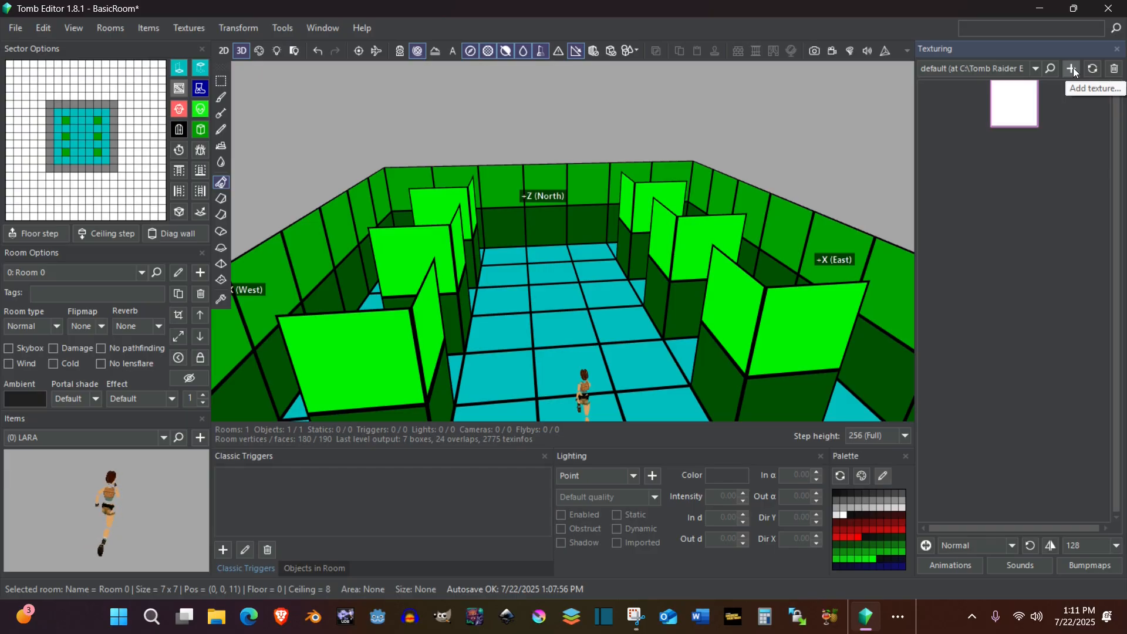
Add the texture file BtB08_Peru_128x128.tga from the tga folder of 2008_Back To Basics_Peru
left_click(1072, 68)
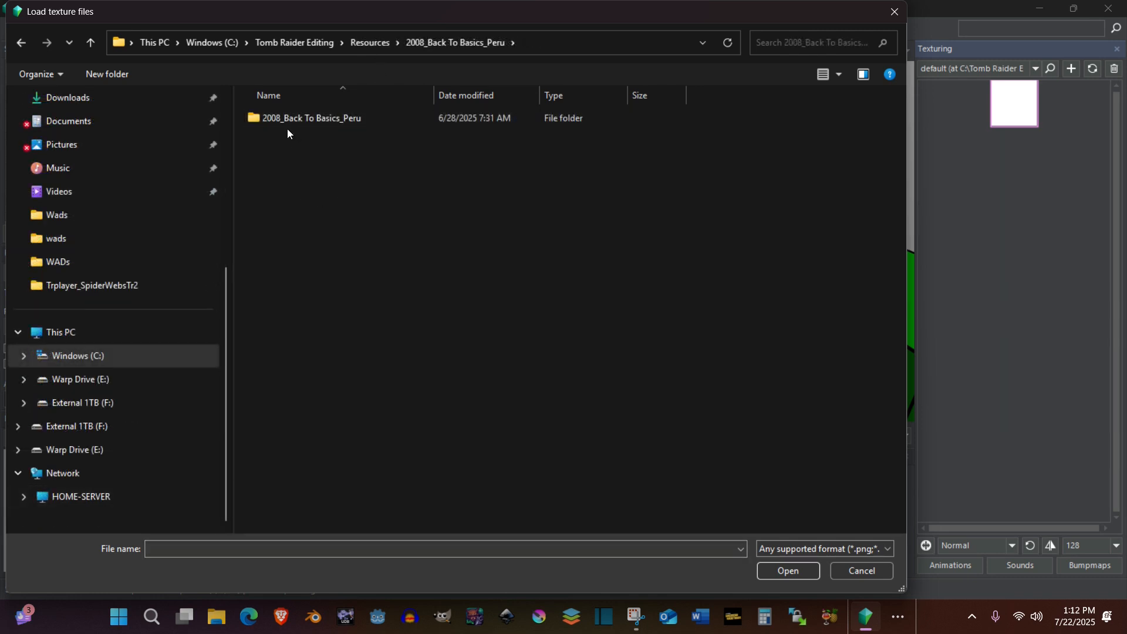
double_click(344, 119)
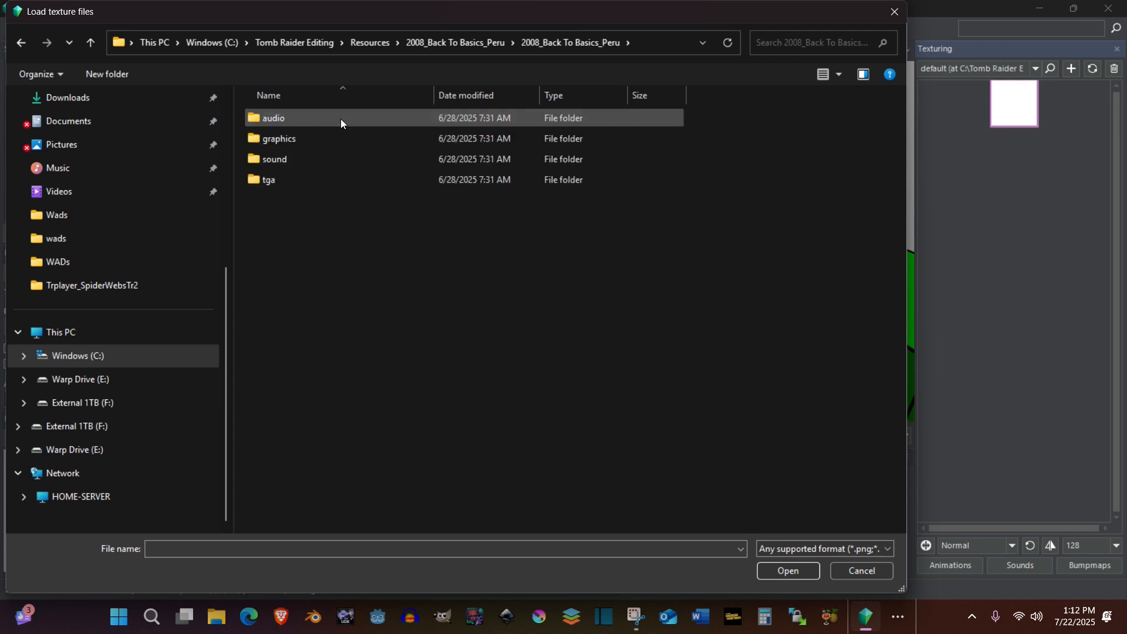
double_click(273, 181)
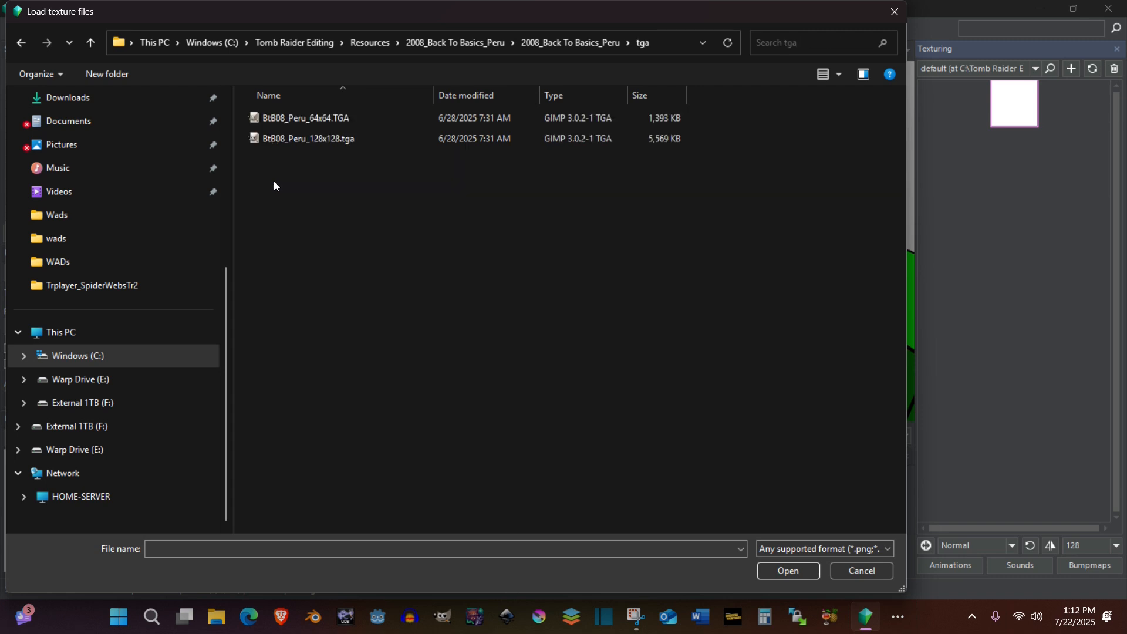
left_click(346, 118)
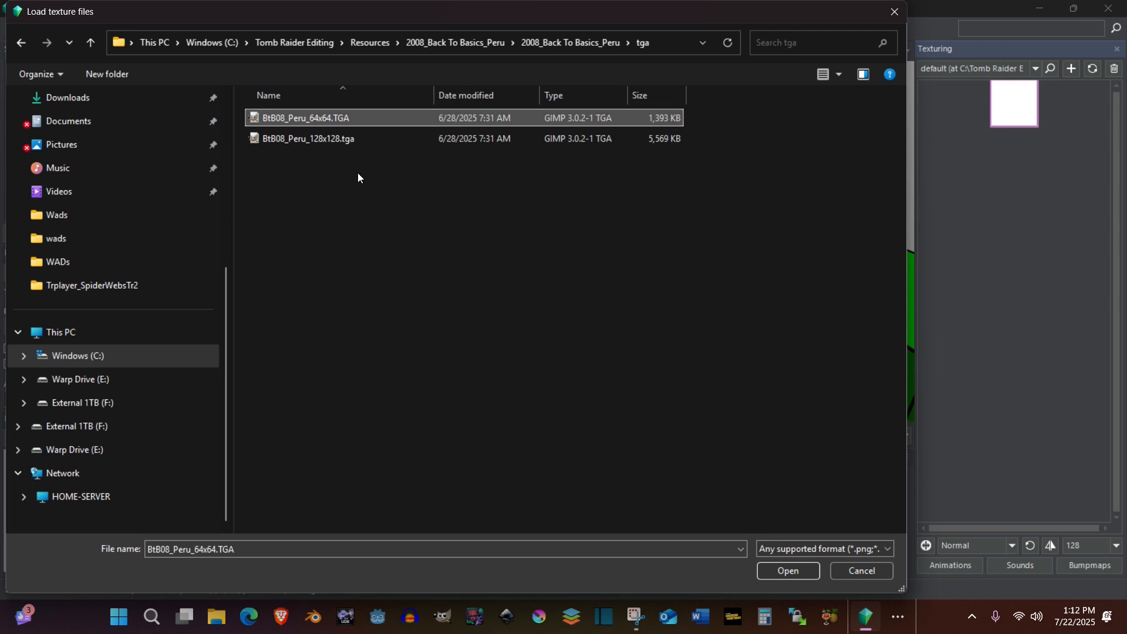
left_click(353, 136)
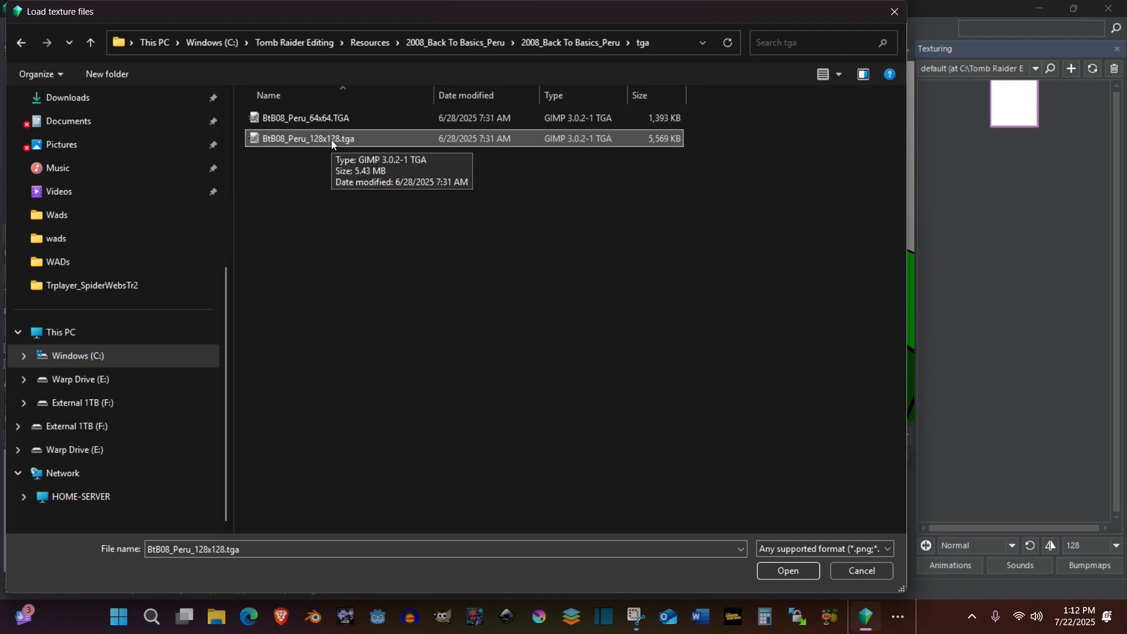
left_click(771, 567)
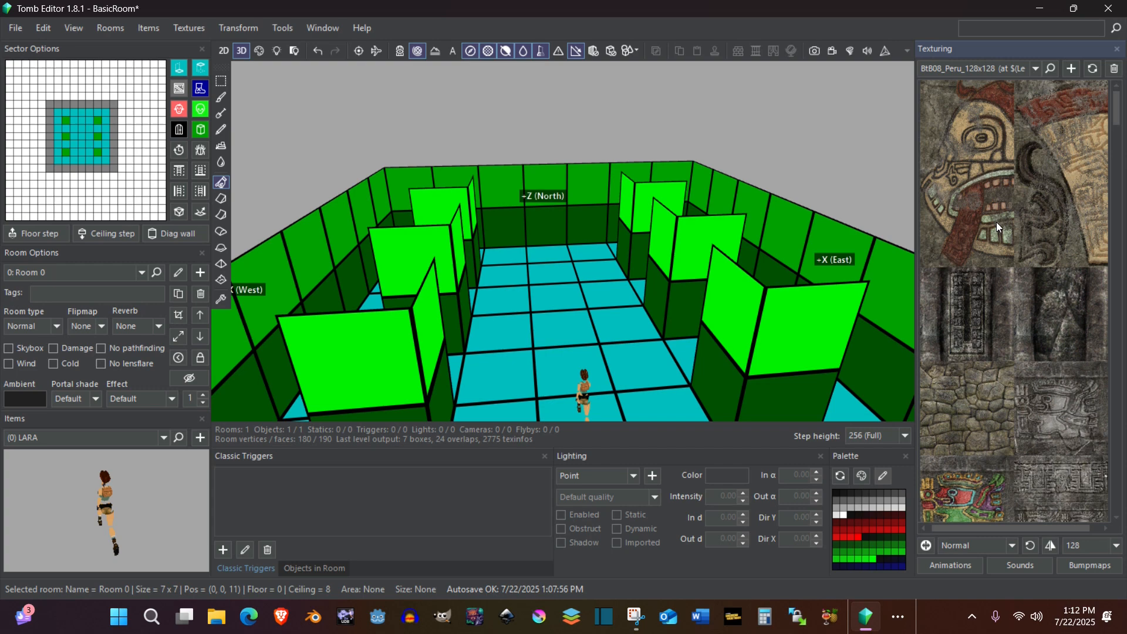
Texture the whole floor with the grey stone paving tile beside the wood planks and switch to Face Edit mode
scroll(997, 221, "down", 1)
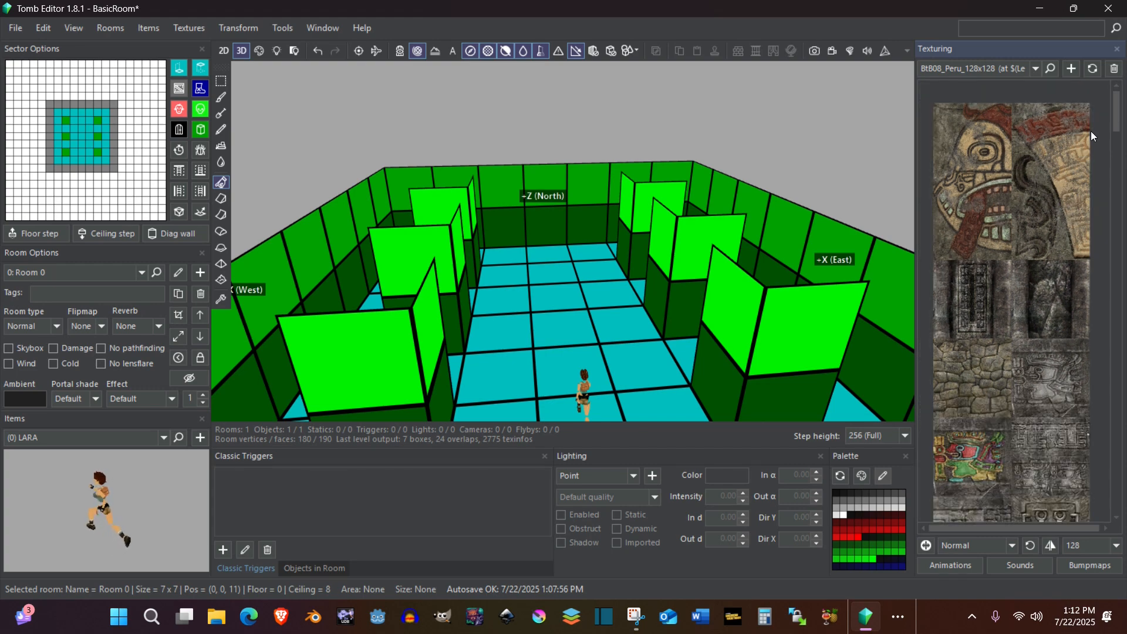
left_click_drag(1118, 115, 1125, 257)
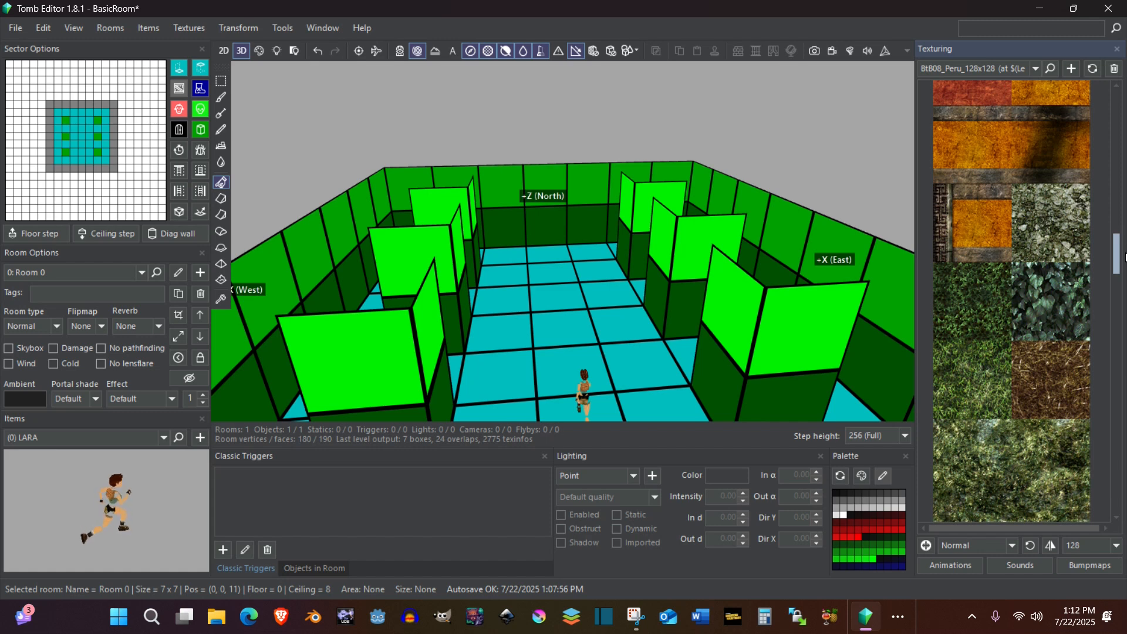
left_click_drag(1125, 257, 1103, 246)
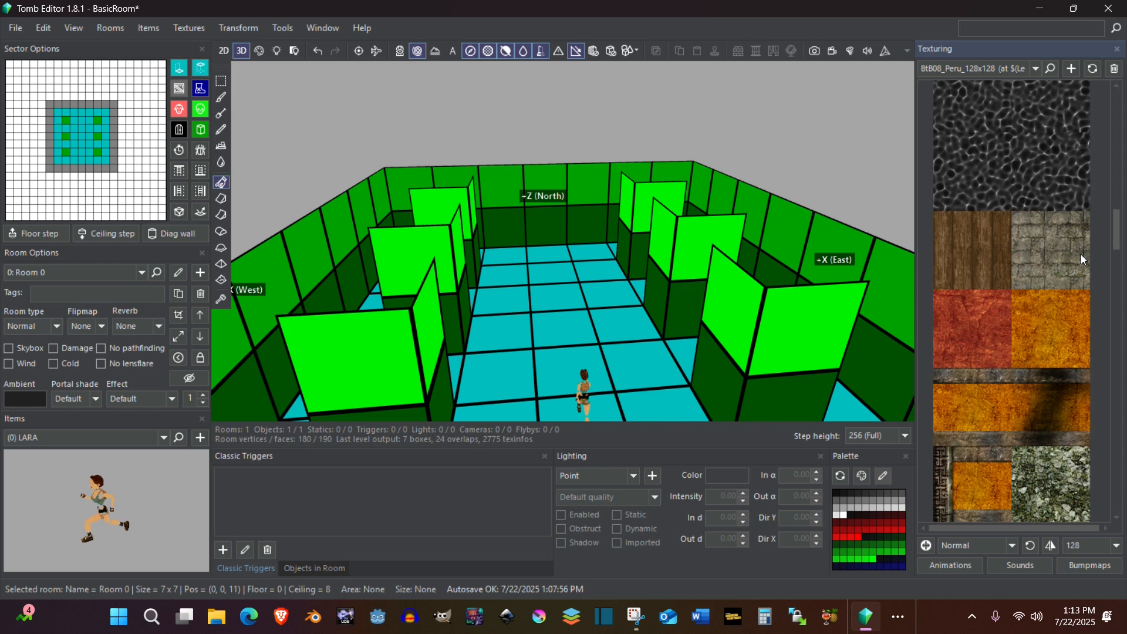
left_click(1043, 248)
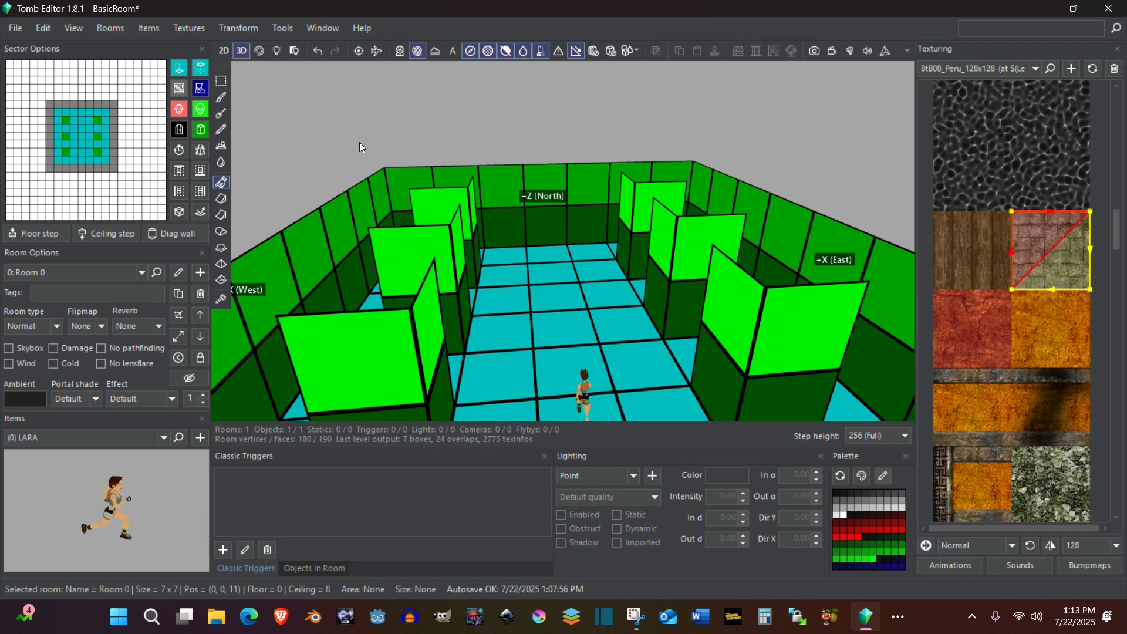
left_click(196, 31)
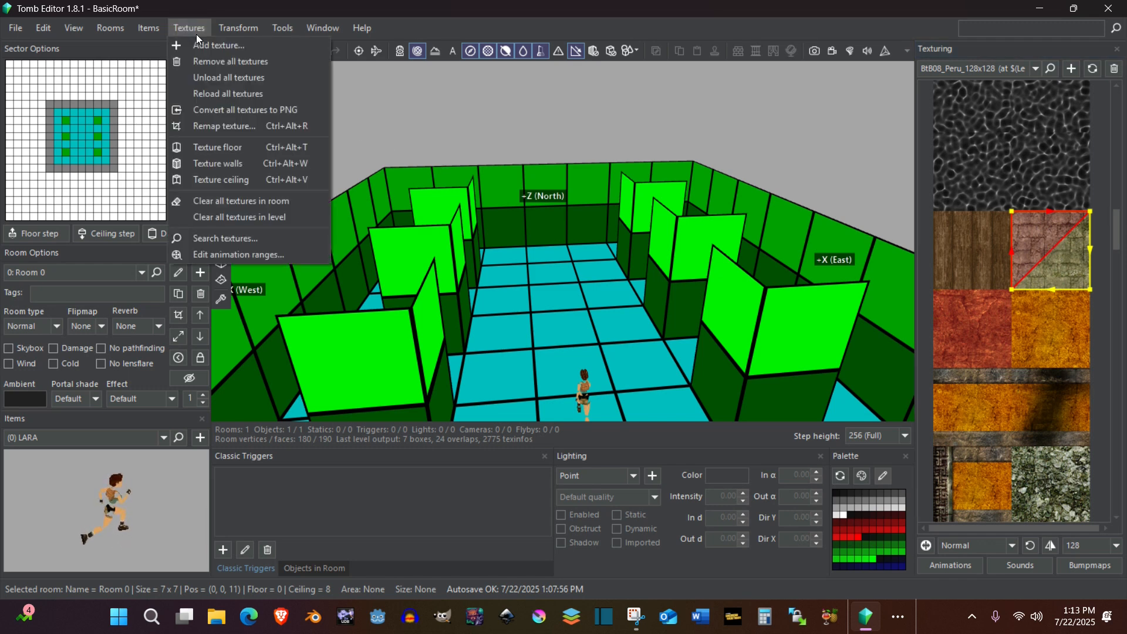
left_click(206, 152)
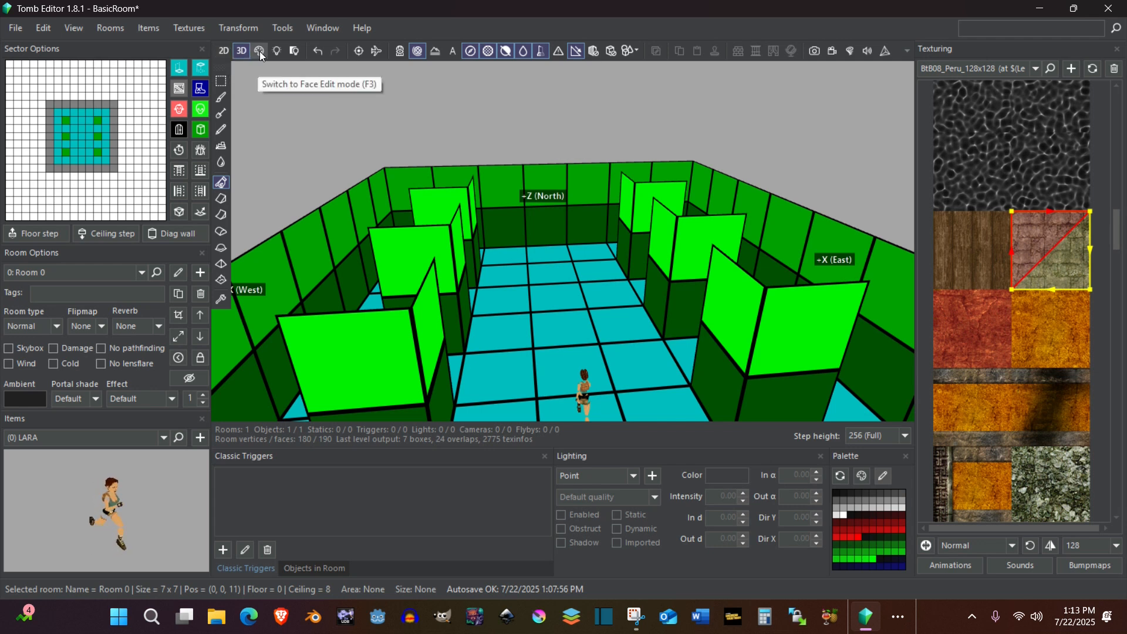
left_click(260, 51)
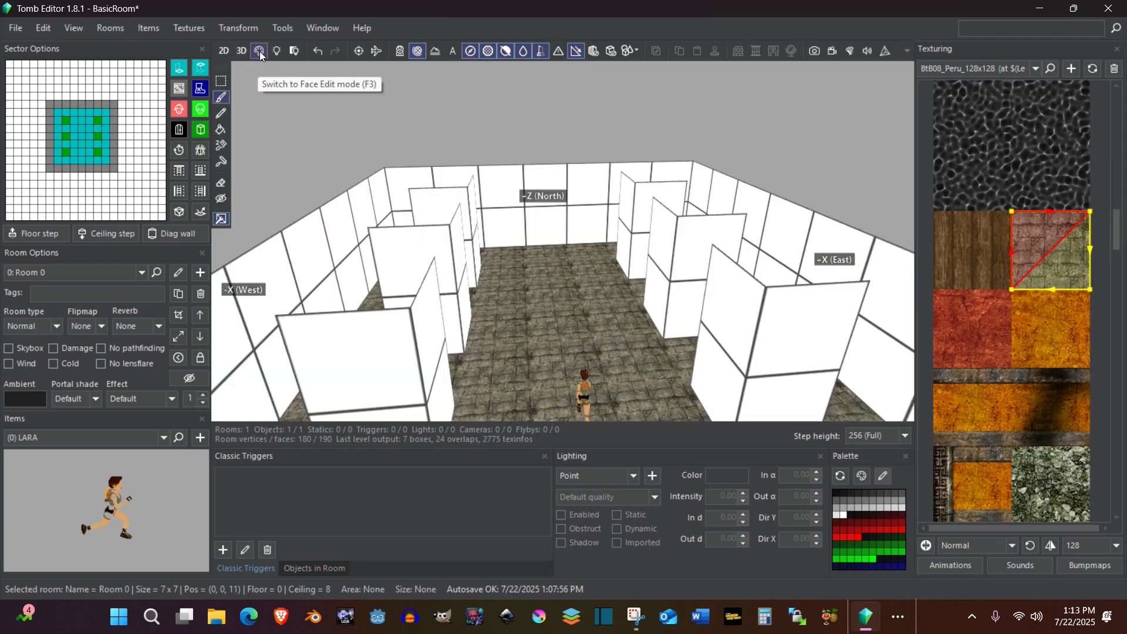
Texture the room's whole ceiling with the brown wood plank tile
right_click_drag(603, 222, 575, 164)
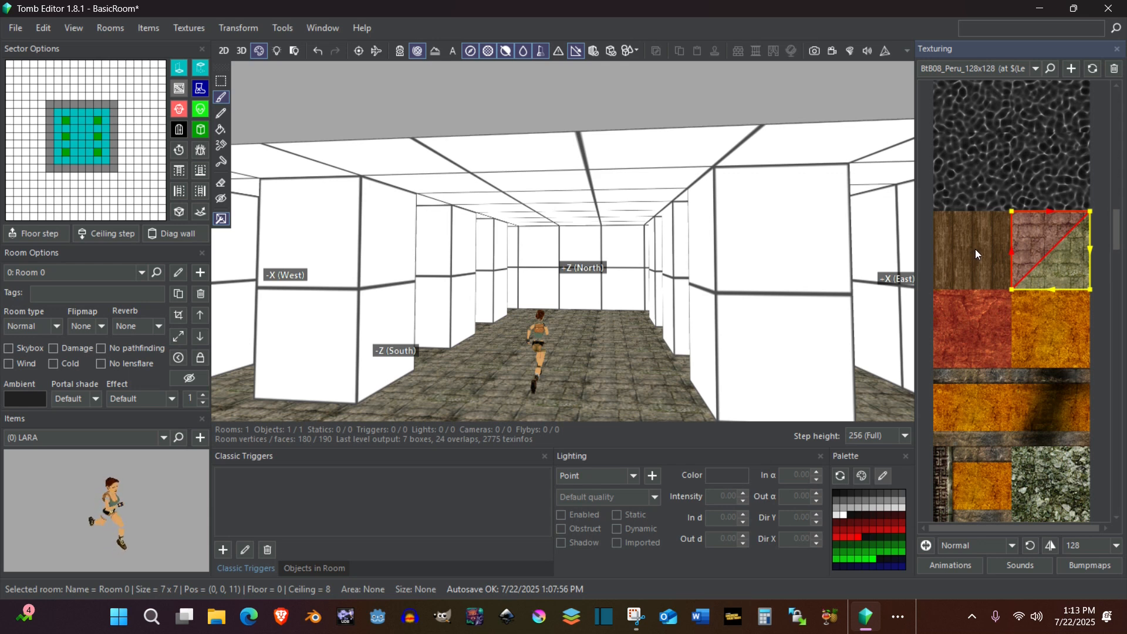
left_click(997, 248)
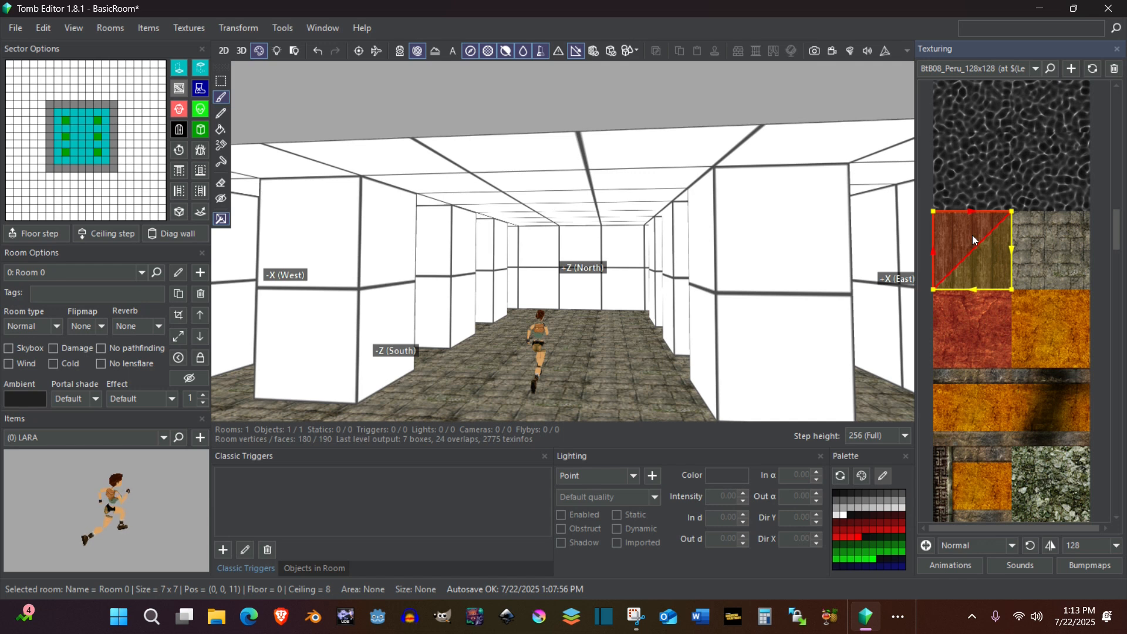
left_click(202, 29)
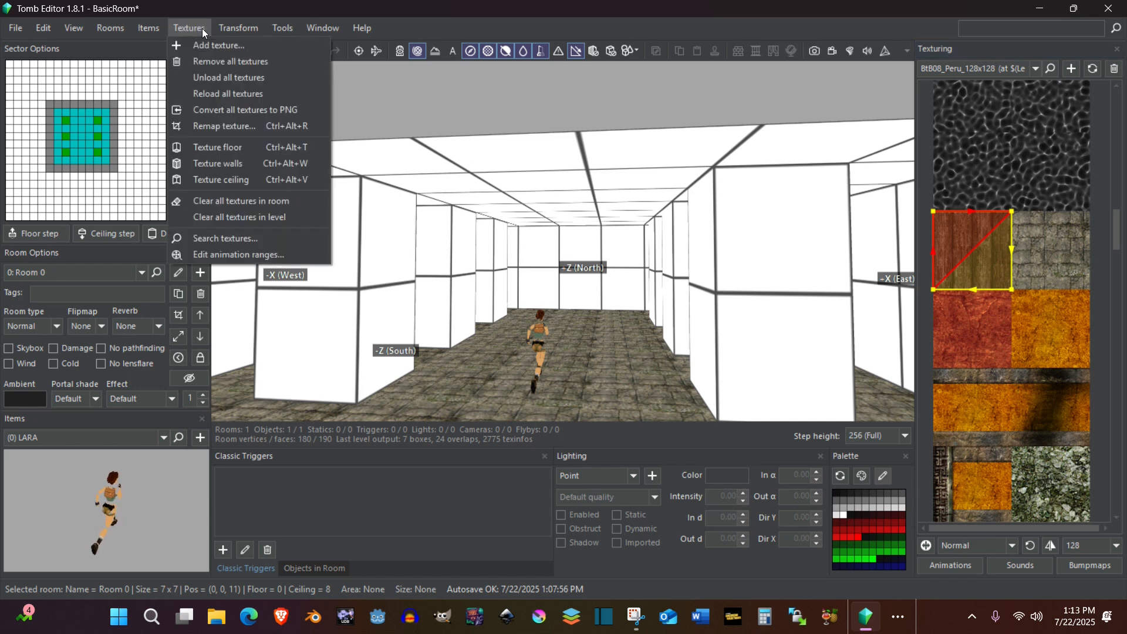
left_click(227, 183)
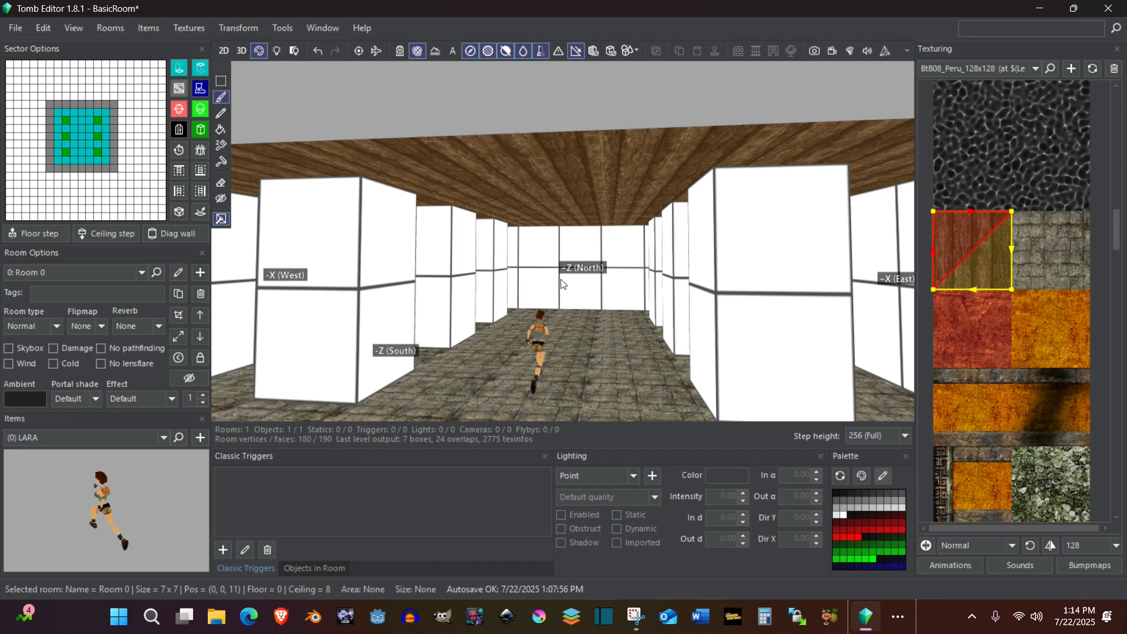
Texture all walls and pillars with the grey stone block tile above the carved door textures
right_click_drag(561, 280, 525, 286)
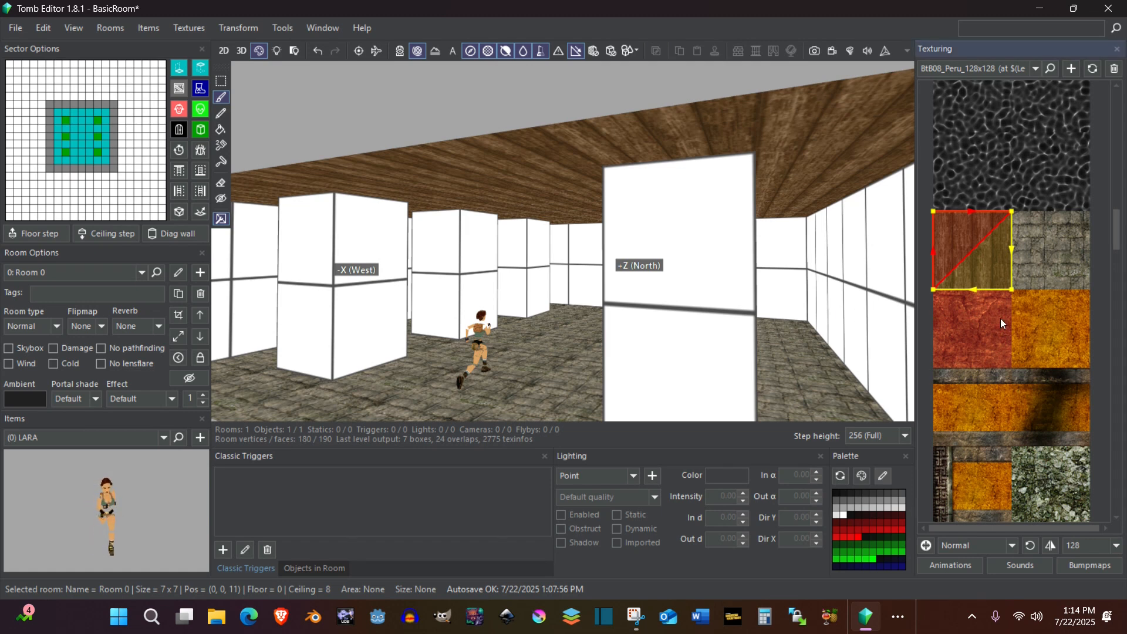
scroll(1014, 305, "down", 1)
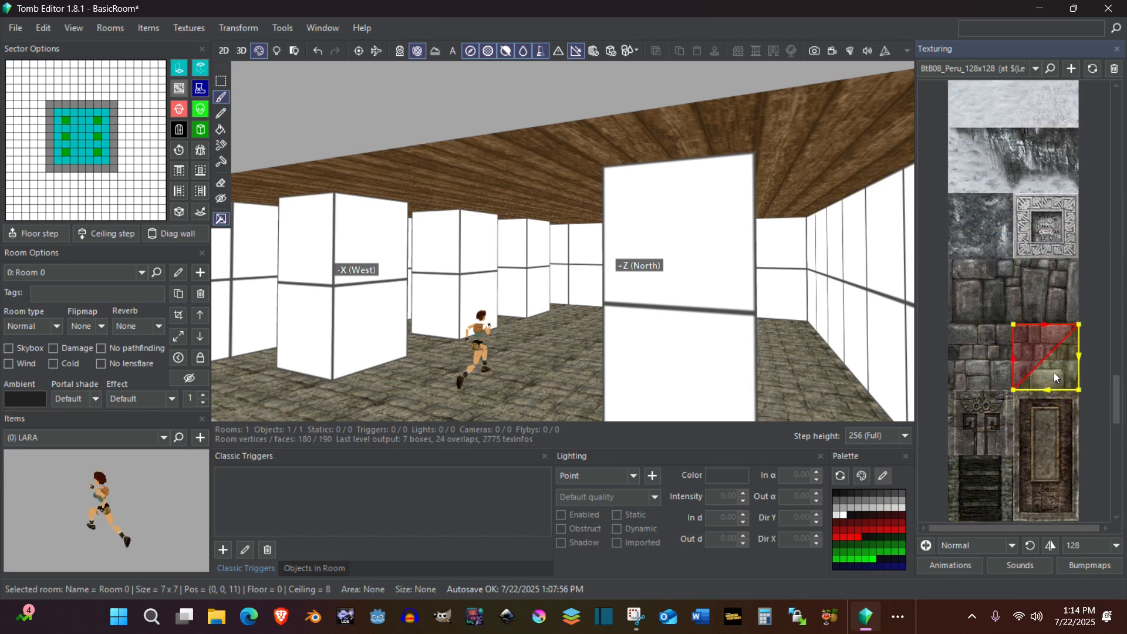
left_click(190, 29)
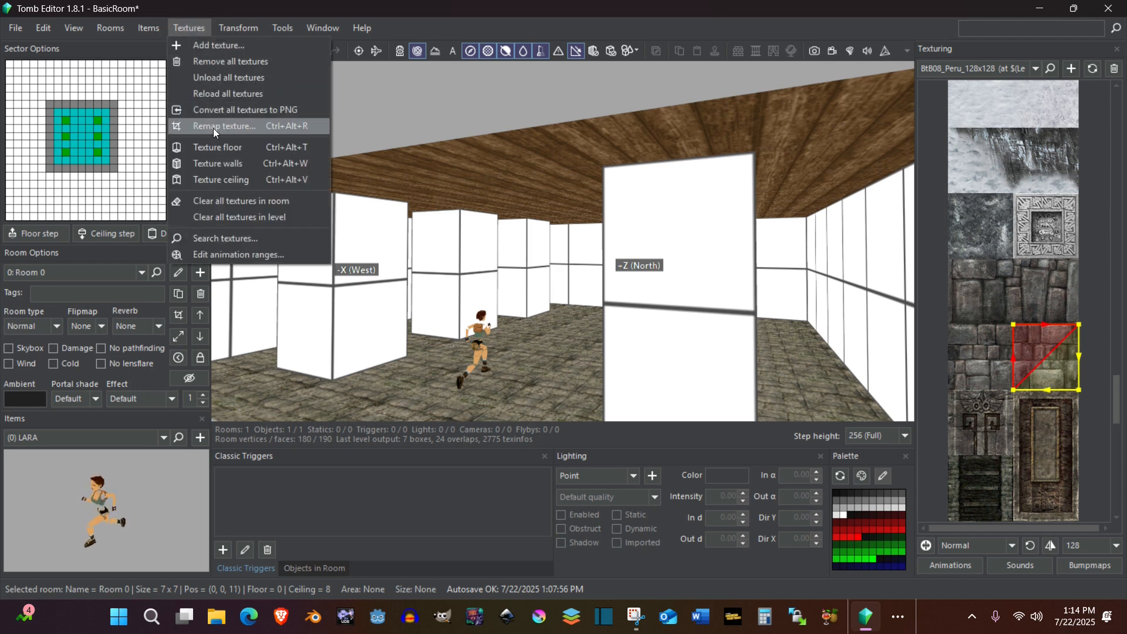
left_click(216, 164)
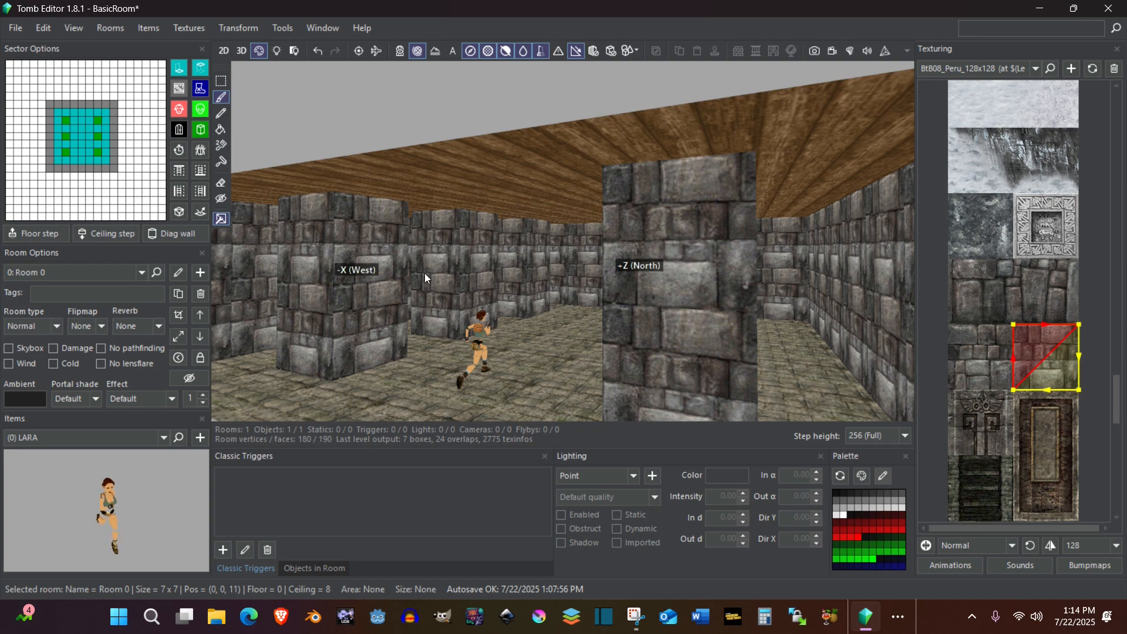
Paint the orange tile with stone borders onto the upper south face of the southwest pillar using the Brush
right_click_drag(426, 275, 525, 260)
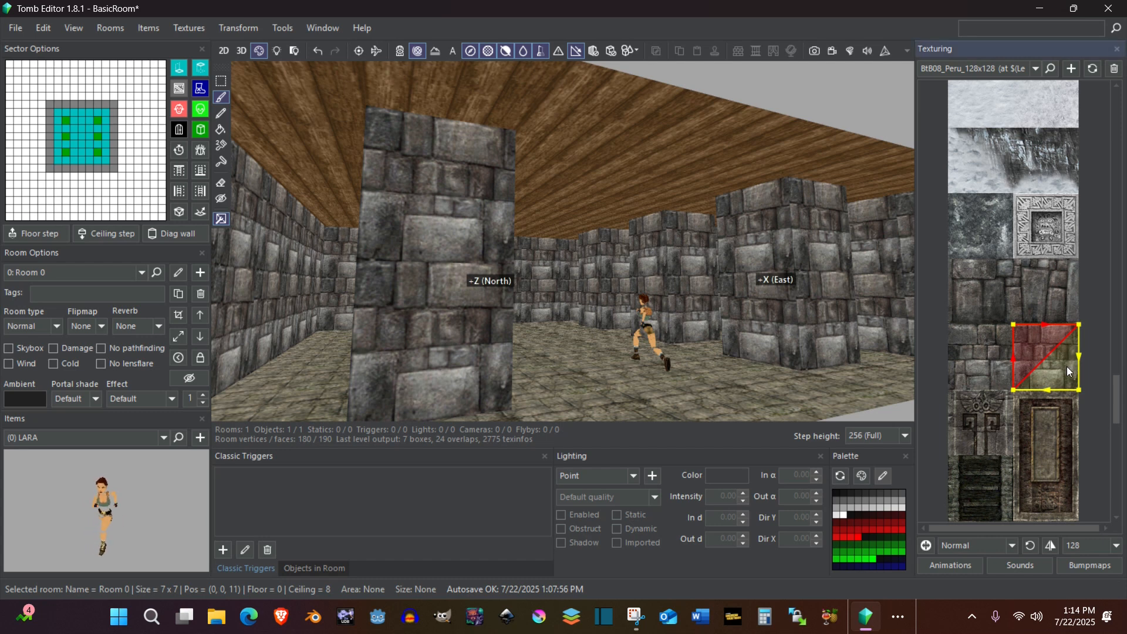
left_click_drag(1117, 397, 1116, 240)
left_click(969, 282)
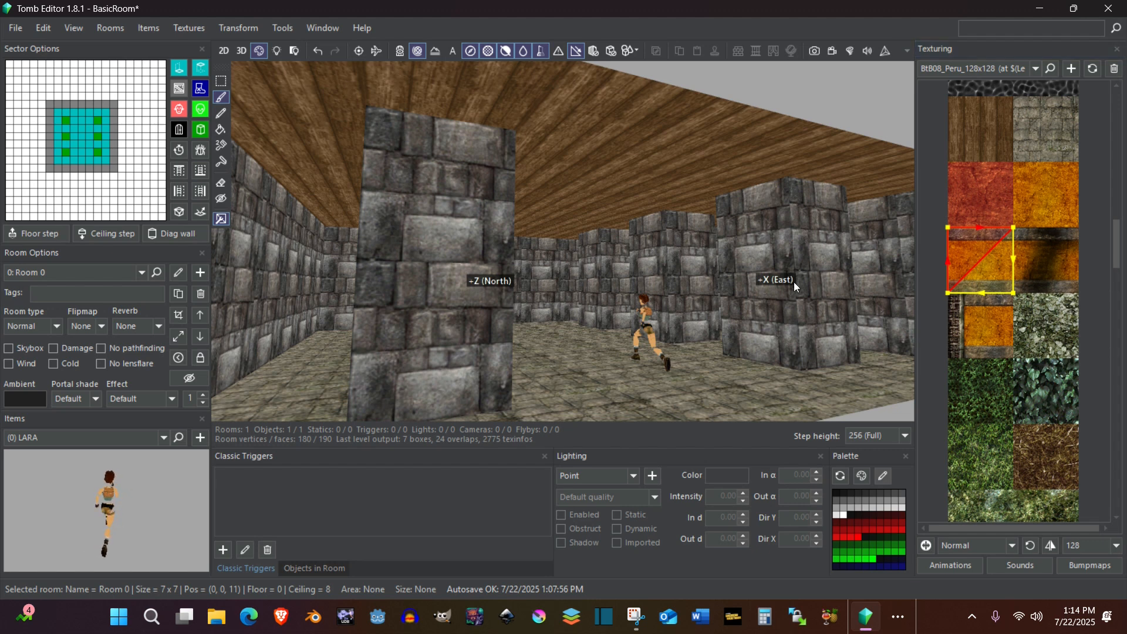
right_click_drag(618, 230, 462, 259)
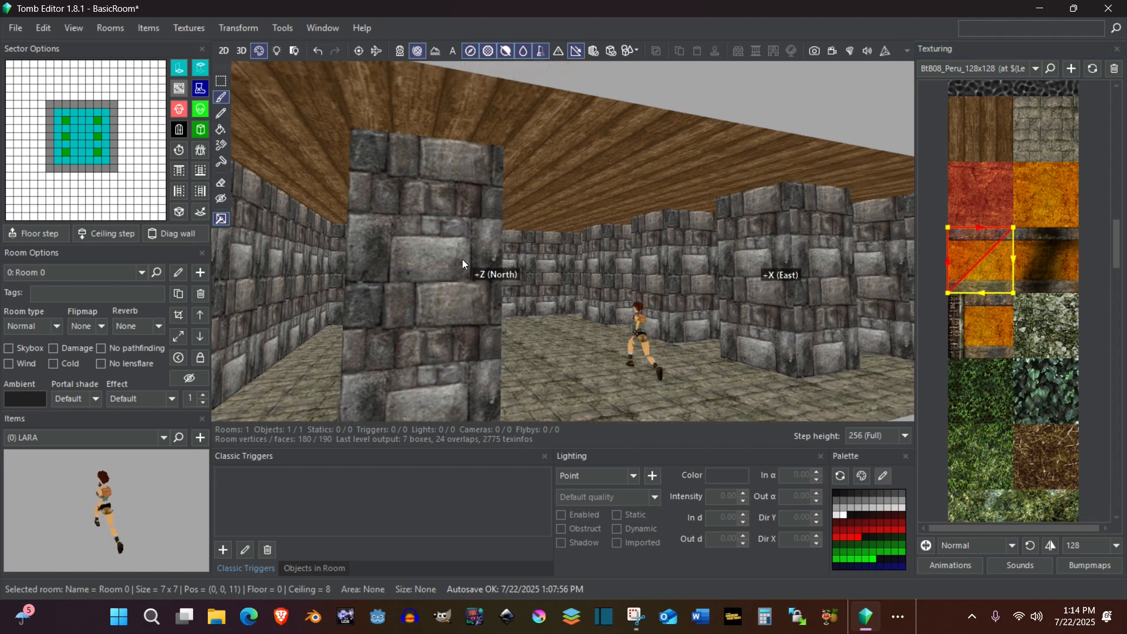
left_click(185, 24)
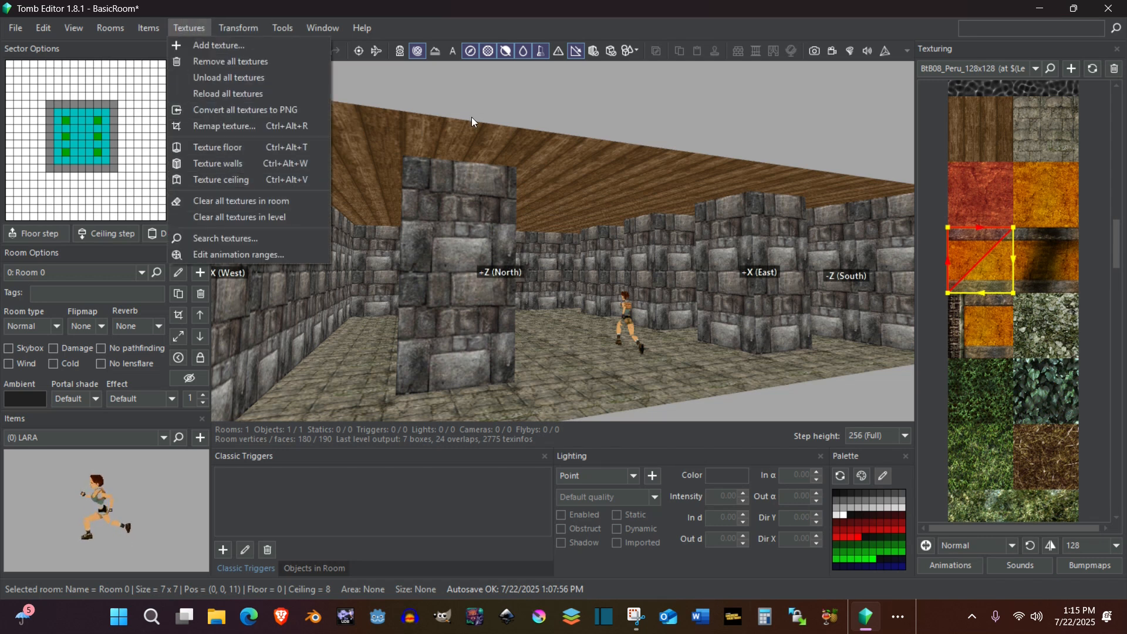
left_click(502, 97)
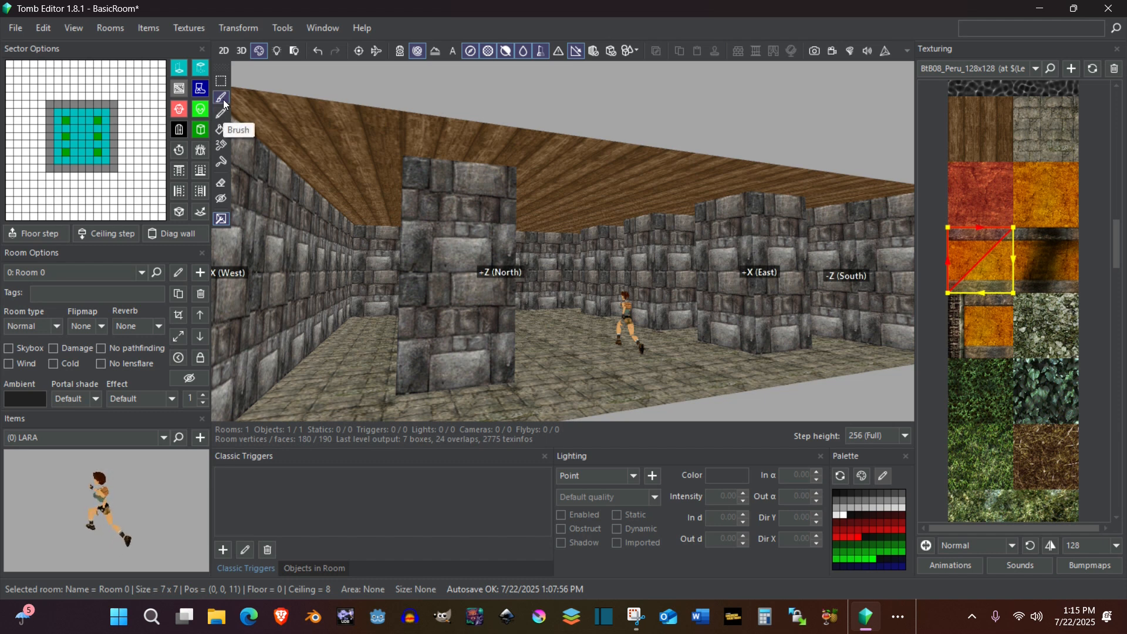
left_click(970, 287)
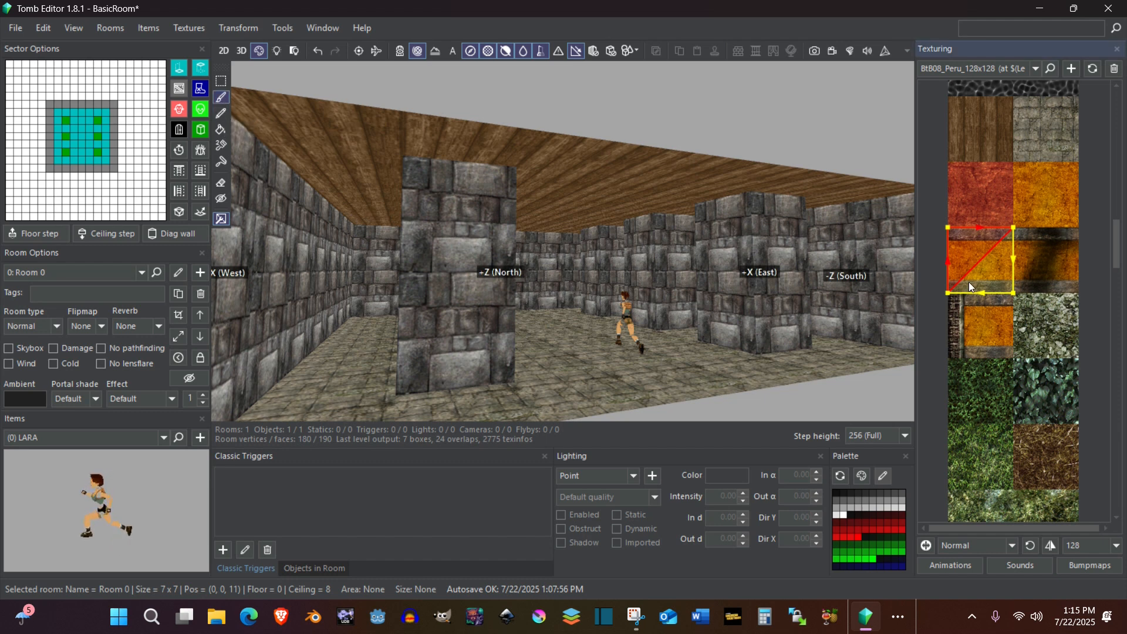
left_click(464, 241)
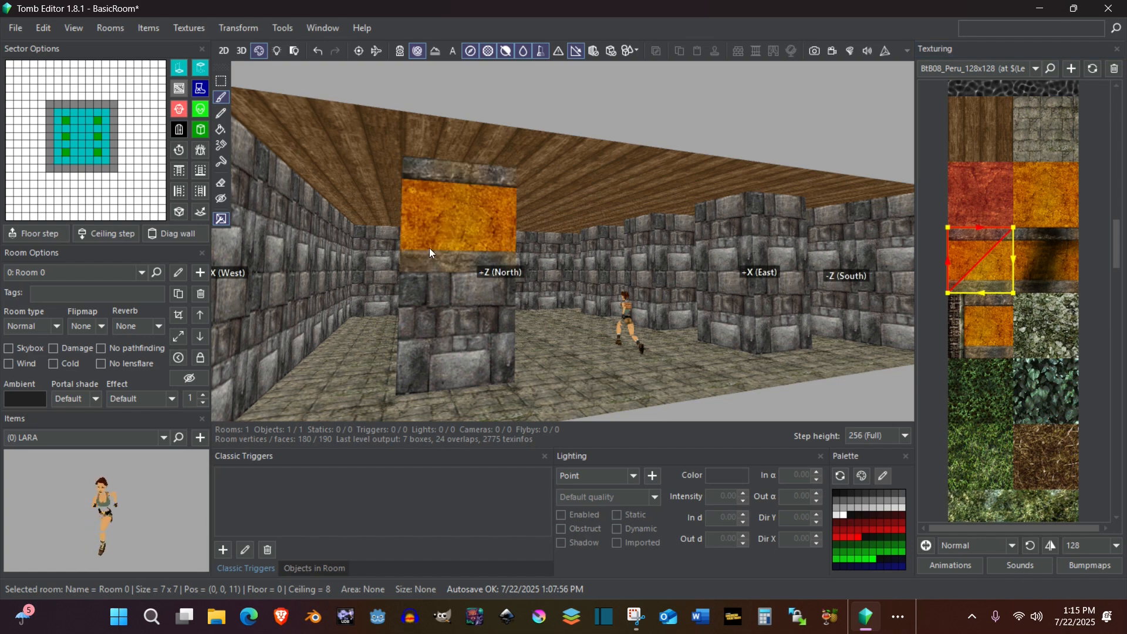
Rotate the orange texture on that pillar face so its stone borders run vertically, and pick up the rotated texture
mouse_move(429, 248)
right_mouse_down()
mouse_move(438, 262)
mouse_move(470, 259)
mouse_move(440, 249)
right_mouse_up()
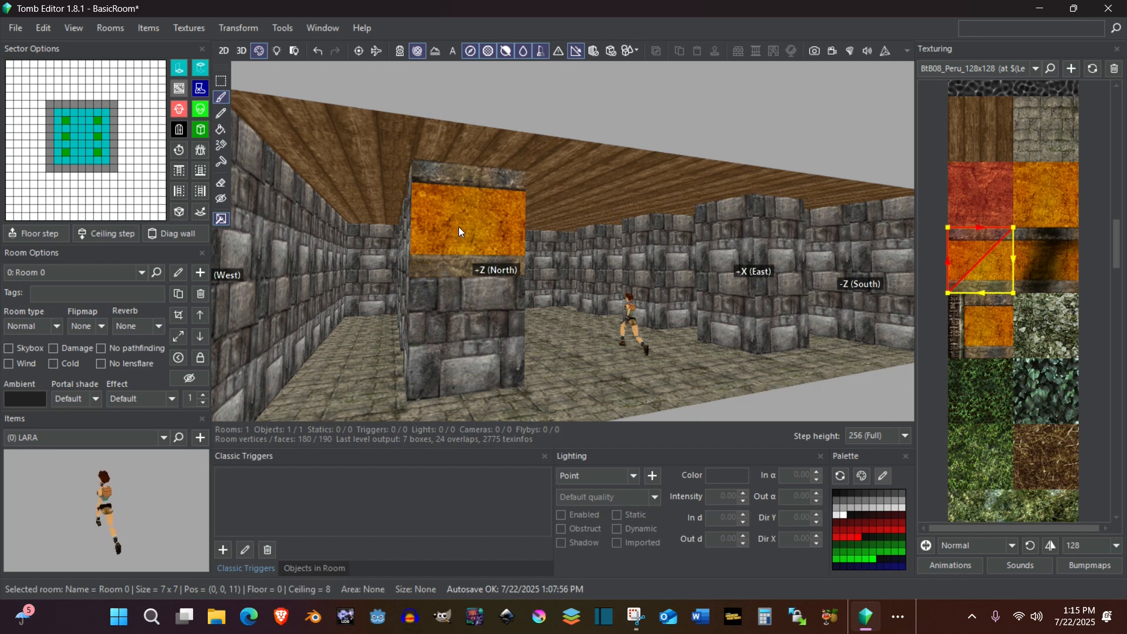
left_click(460, 229)
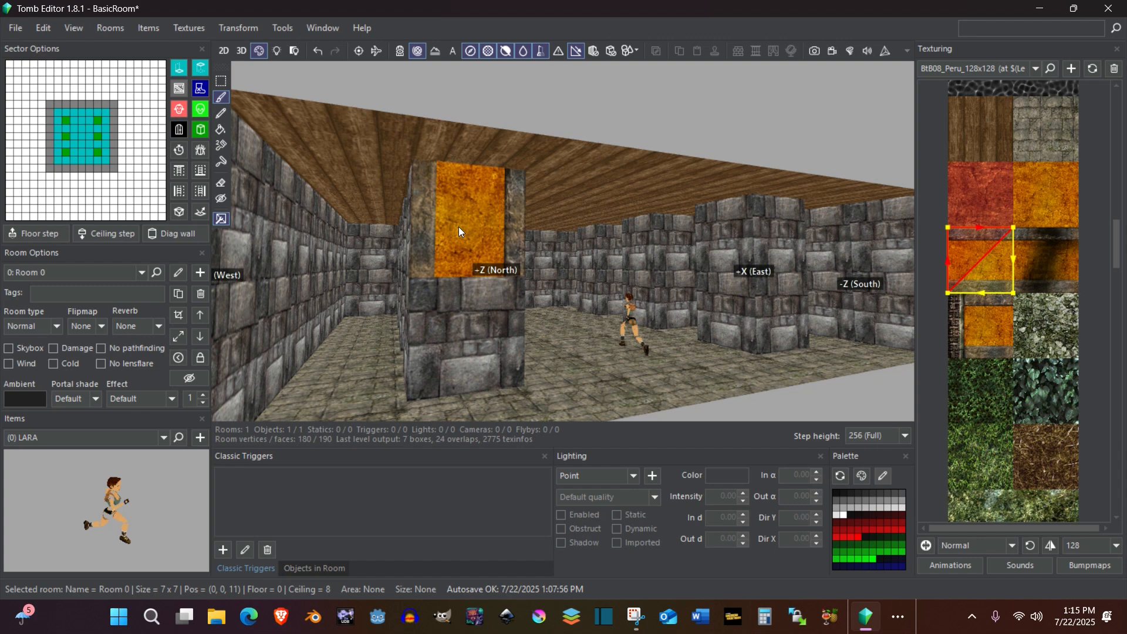
left_click(459, 227, "alt")
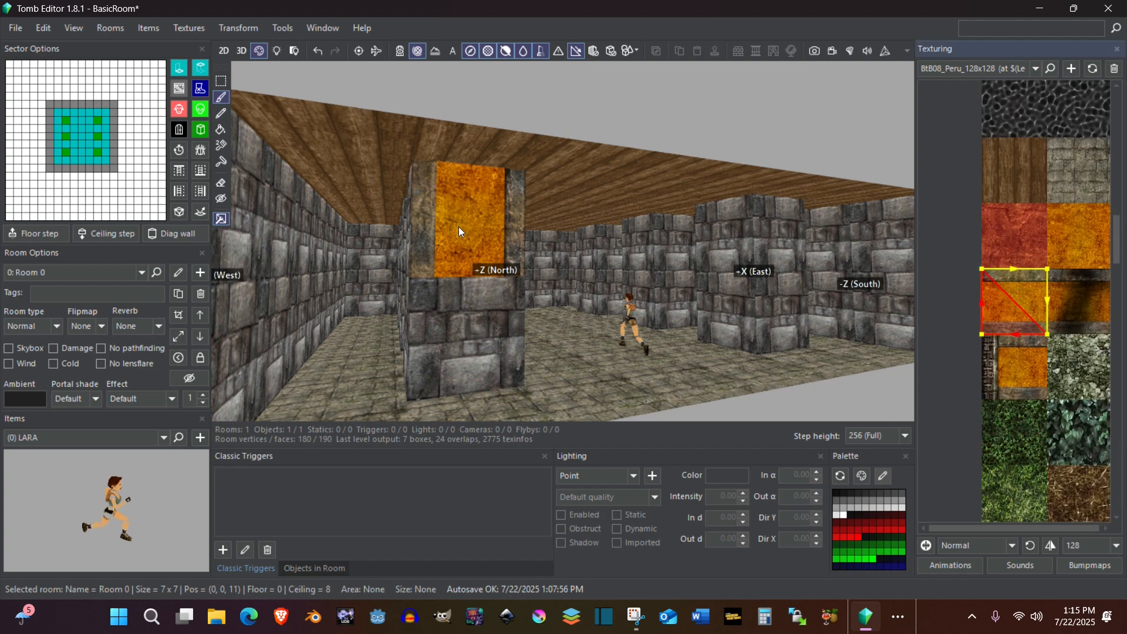
Paint the rotated orange texture onto the southwest pillar's lower south face and its east side
left_click(457, 312)
right_click_drag(554, 284, 463, 288)
left_click(410, 245)
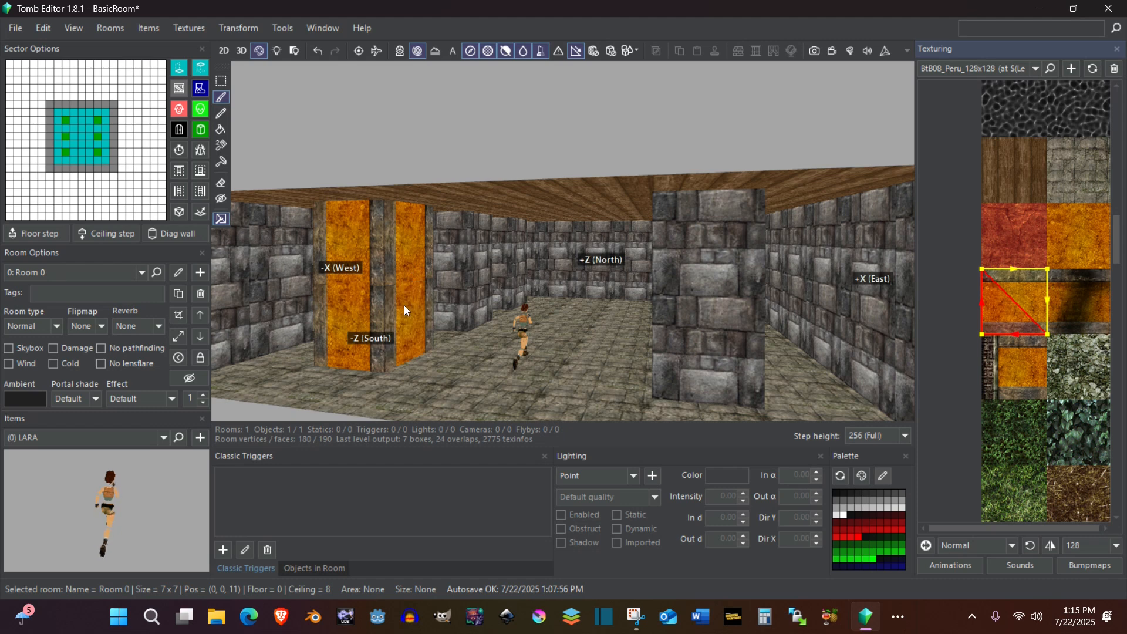
Paint the rotated orange texture onto the south and east faces of the remaining west pillars and the southeast pillar's south face
left_click(452, 247)
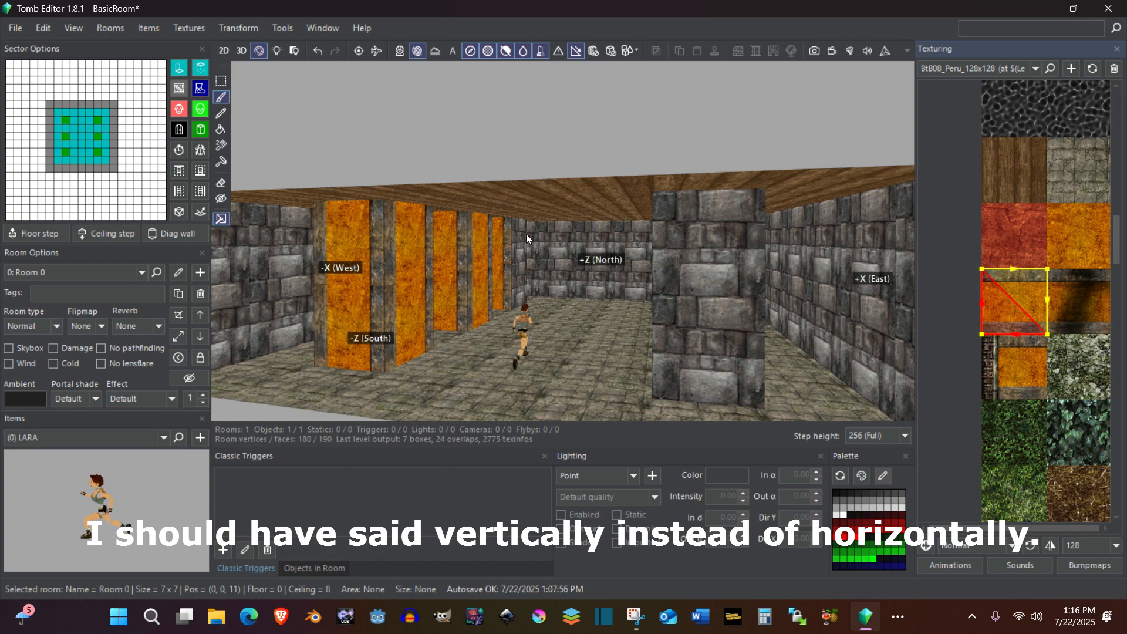
left_click(521, 258)
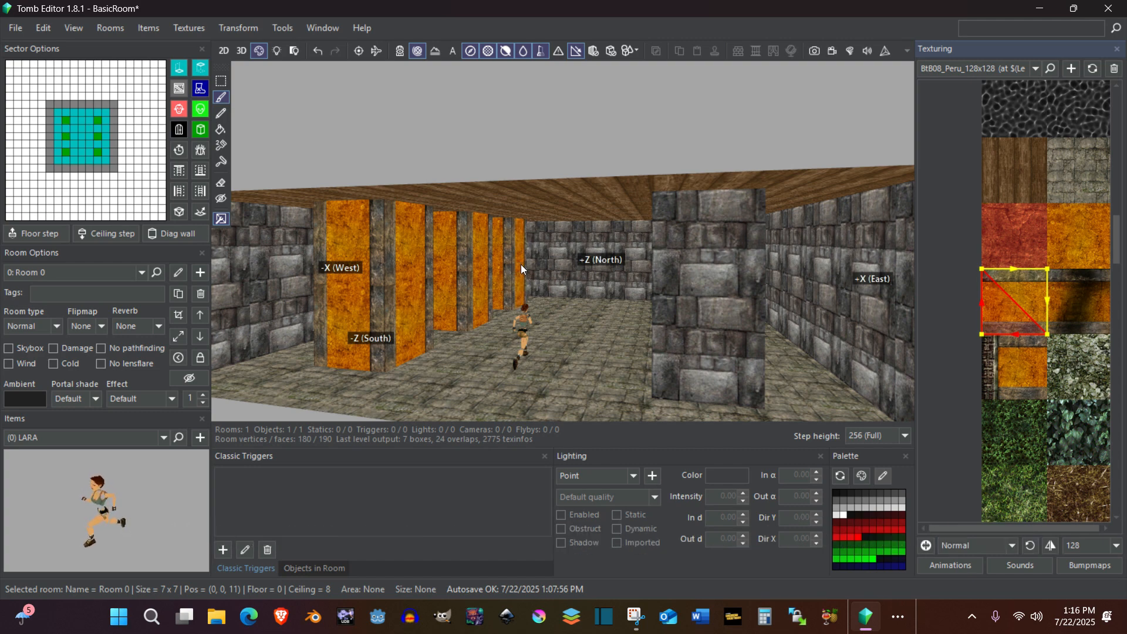
left_click(707, 244)
left_click(706, 315)
Paint the orange texture onto the southeast pillar's east face and the south and east faces of the other two east pillars
right_click_drag(734, 311, 665, 307)
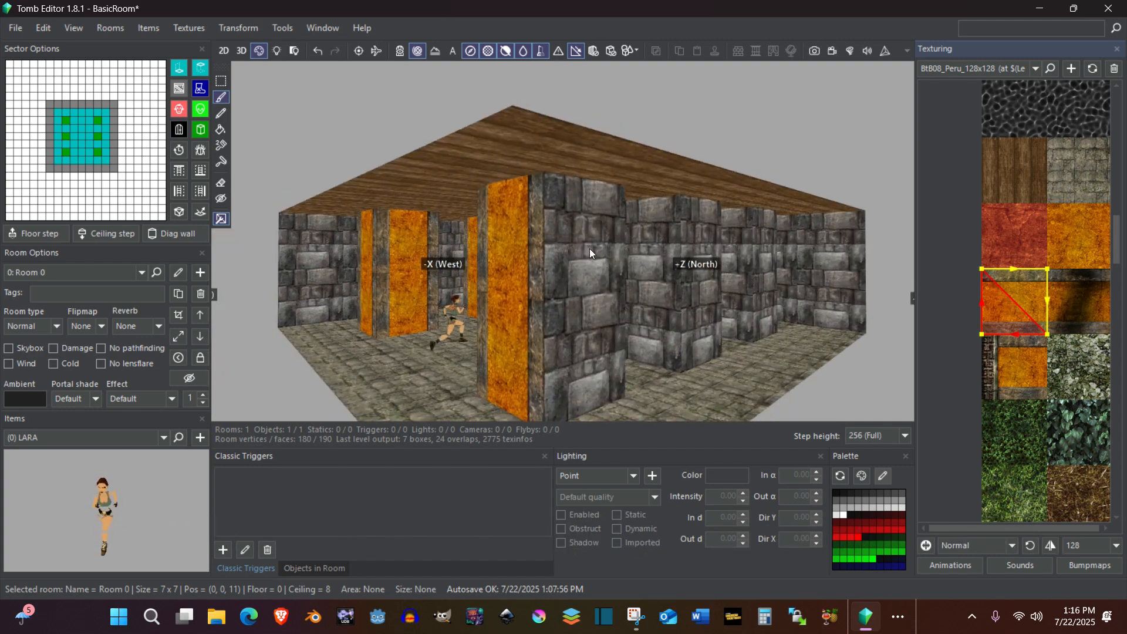
left_click(577, 259)
left_click(579, 324)
left_click(653, 230)
left_click(645, 322)
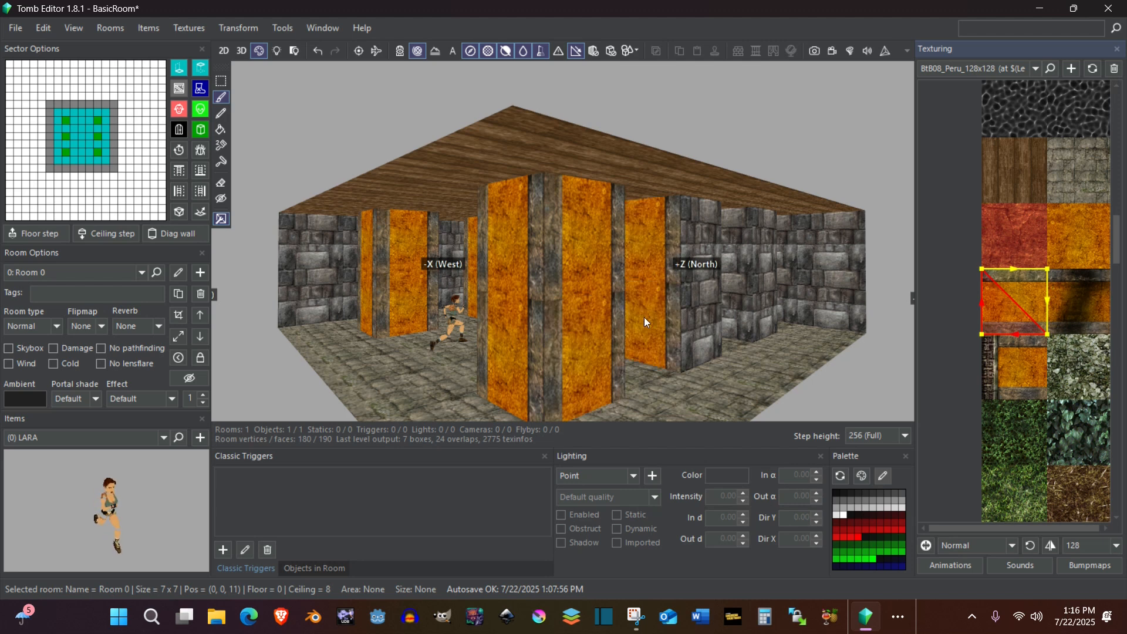
left_click(695, 235)
left_click(700, 303)
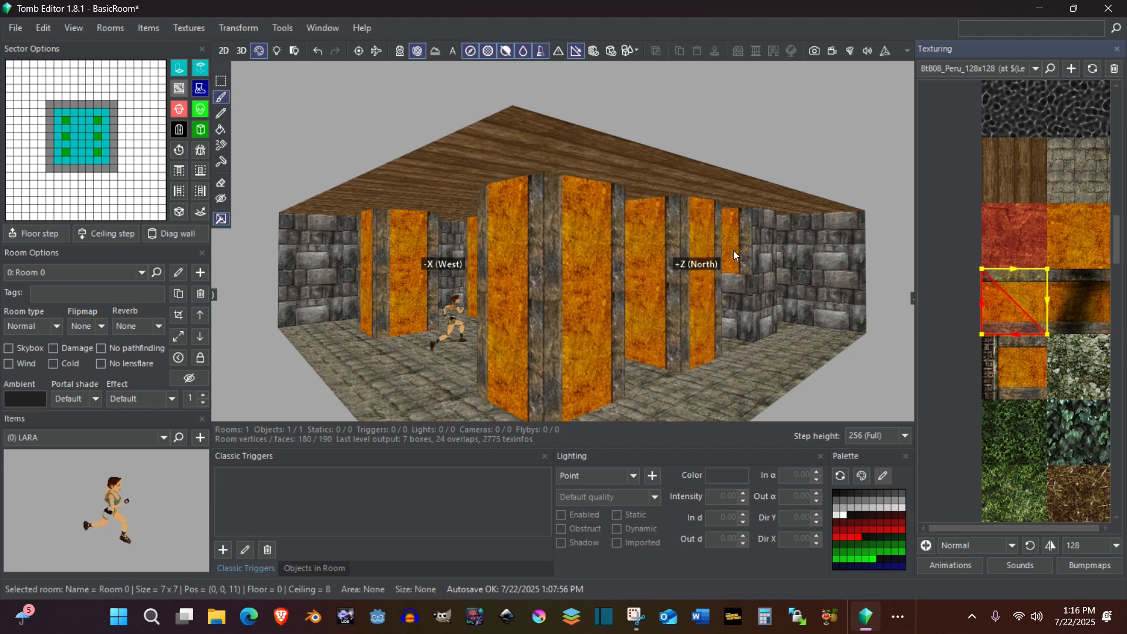
left_click(741, 276)
left_click(763, 233)
left_click(759, 294)
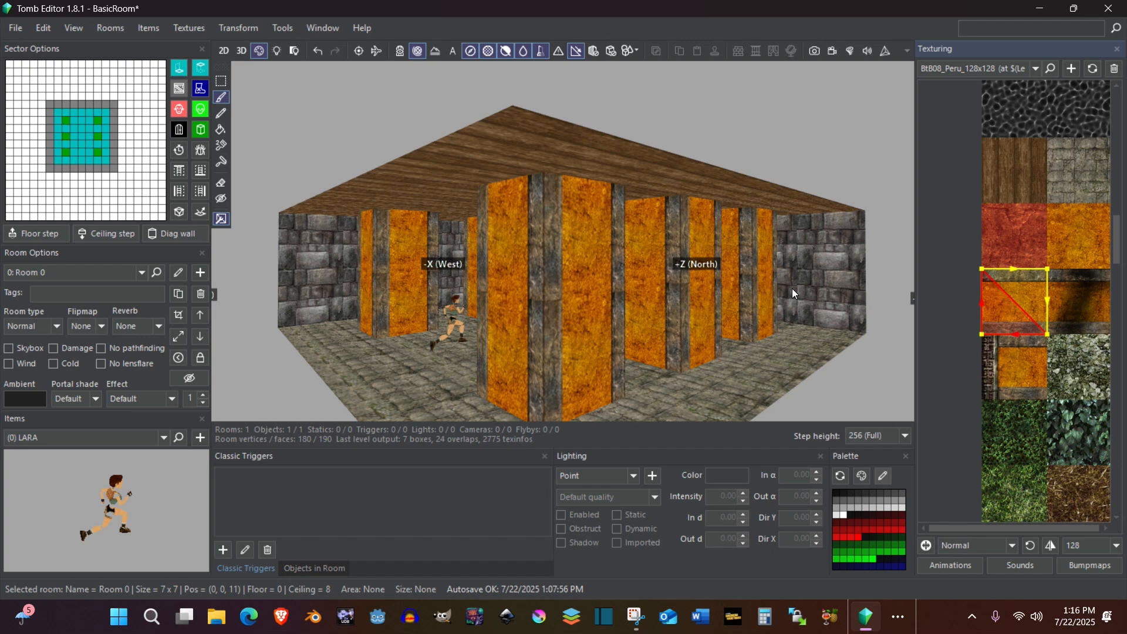
Cover the north and west faces of the three east pillars with the rotated orange texture
right_click_drag(793, 292, 411, 265)
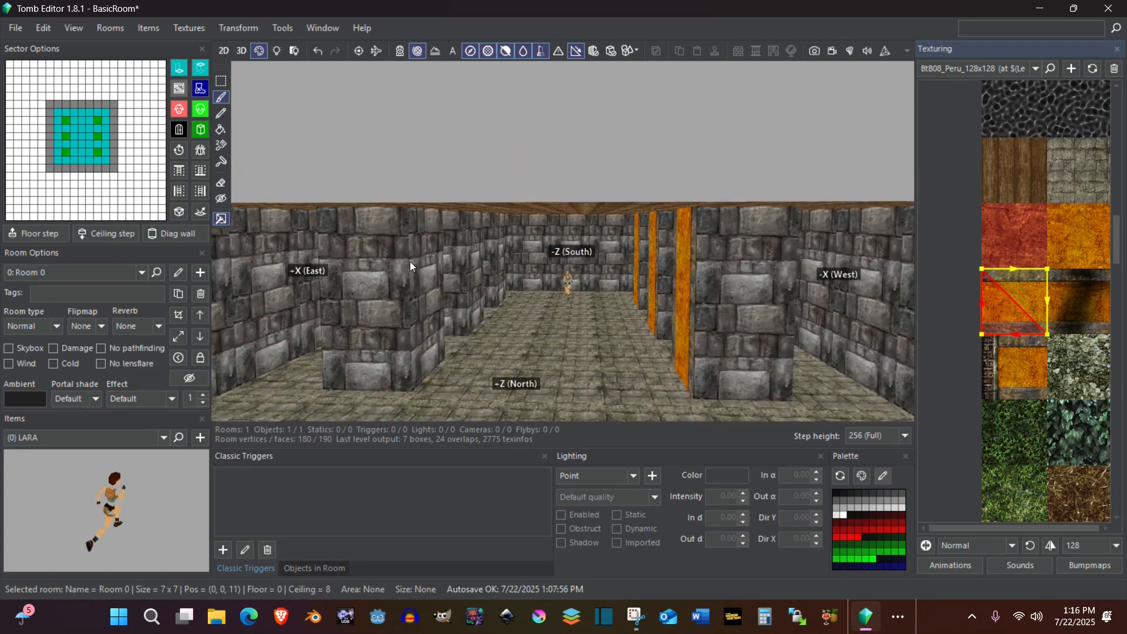
left_click(386, 266)
left_click(383, 307)
left_click(425, 255)
left_click(428, 287)
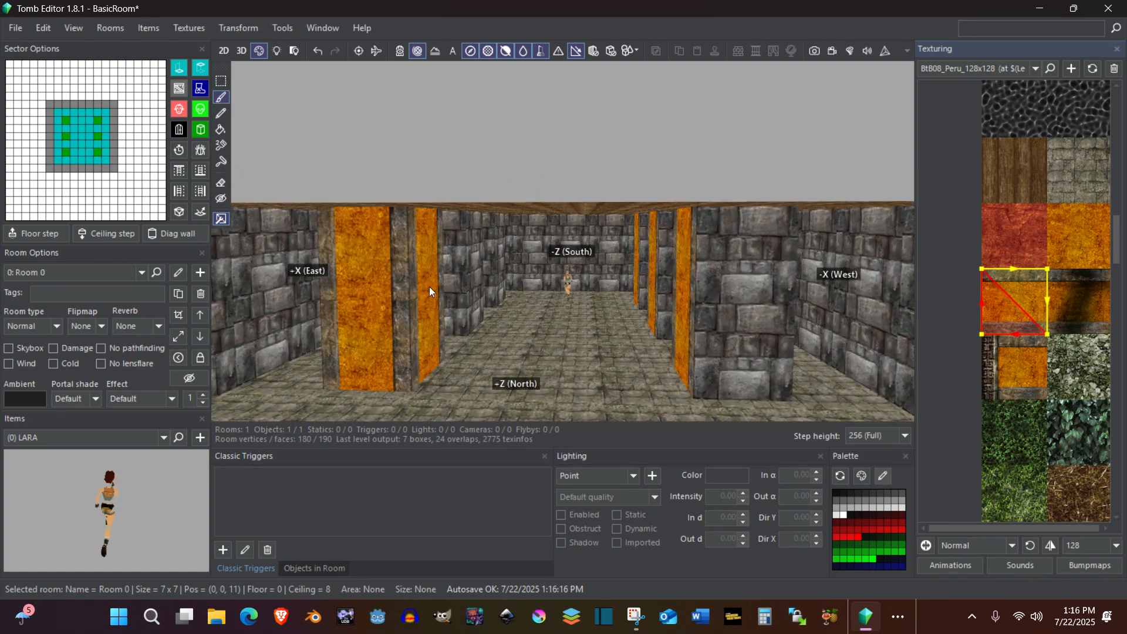
left_click(463, 234)
left_click(464, 275)
left_click(473, 282)
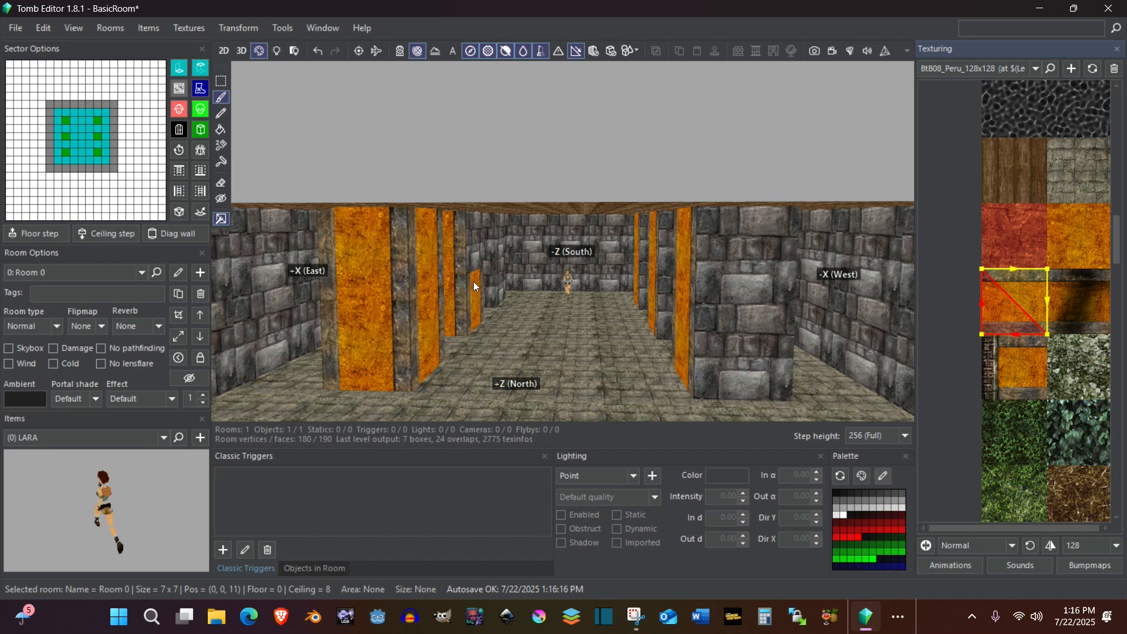
left_click(477, 254)
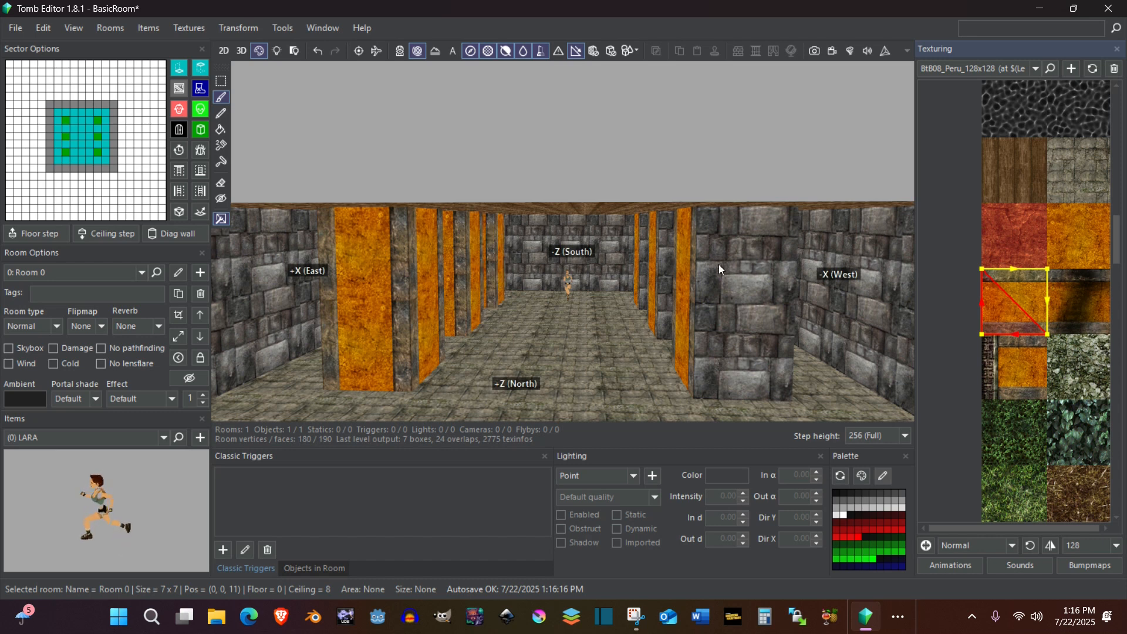
Paint the upper and lower north and west faces of the northwest pillar with the rotated orange texture
right_click_drag(720, 269, 738, 306)
left_click(596, 263)
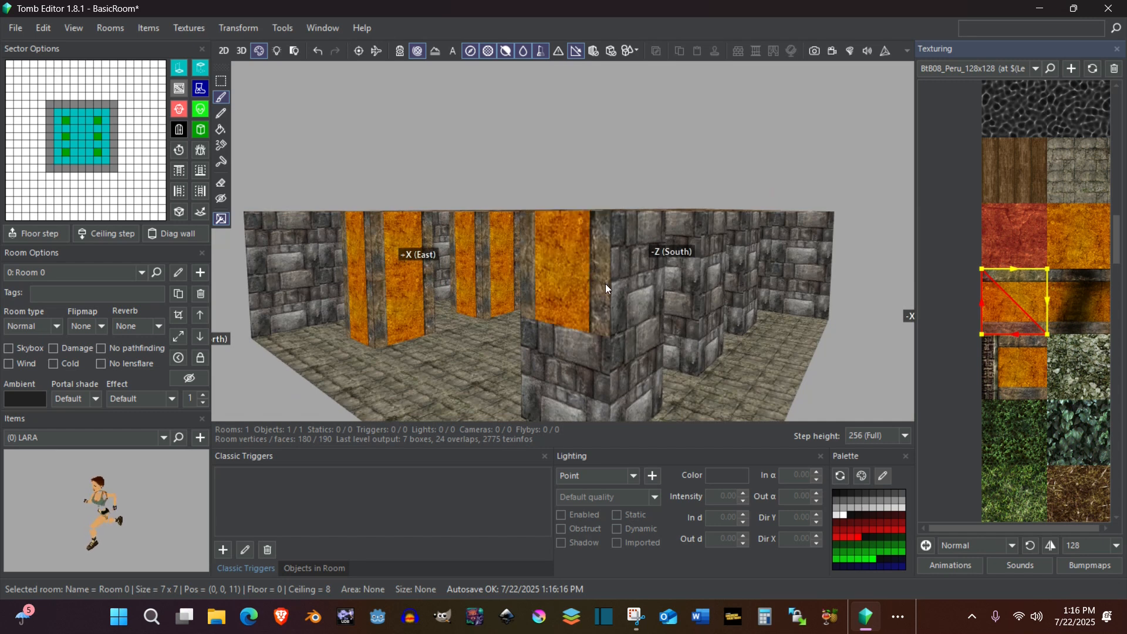
left_click(613, 279)
left_click(614, 344)
left_click(605, 355)
Paint the orange texture onto the north and west faces of the middle west and southwest pillars
left_click(693, 235)
left_click(703, 236)
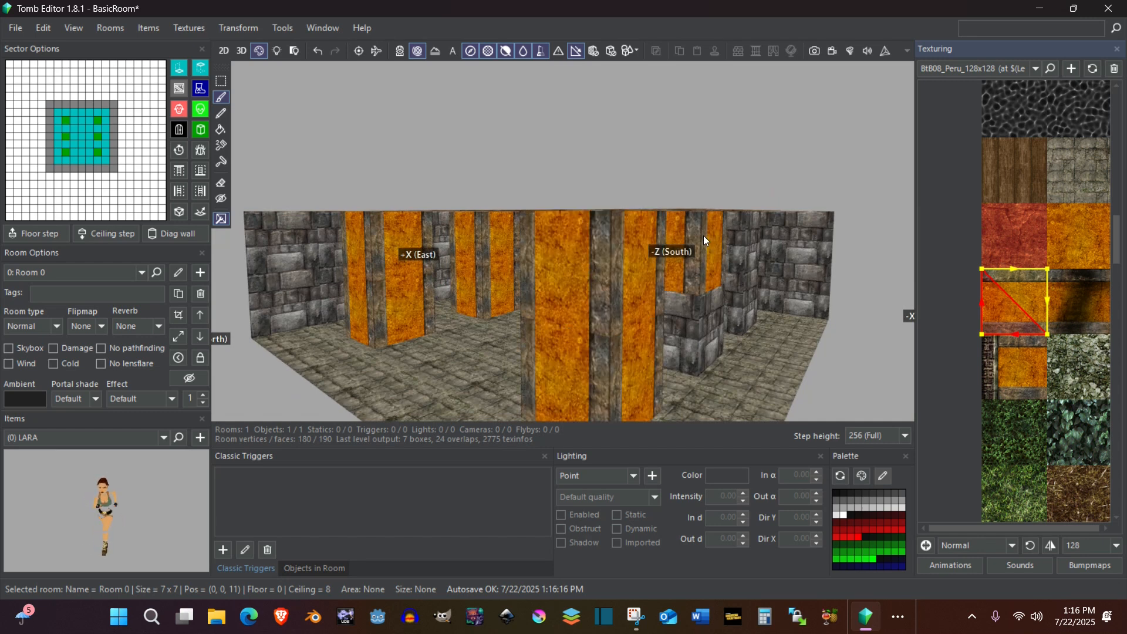
left_click(694, 302)
left_click(700, 309)
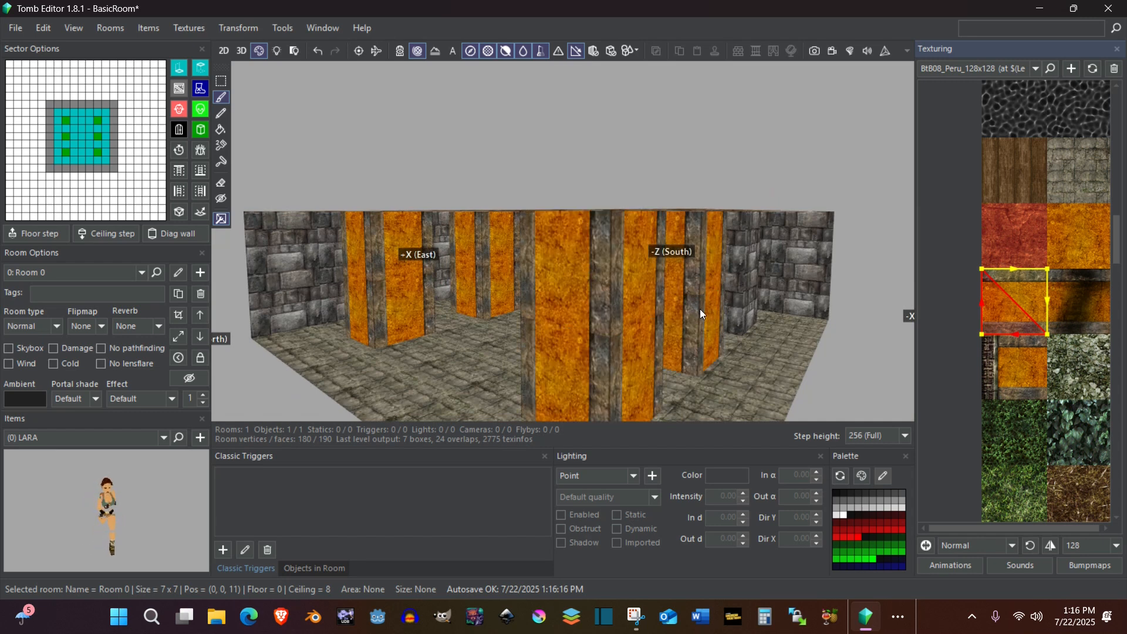
left_click(738, 231)
left_click(748, 233)
left_click(751, 282)
left_click(741, 292)
right_click_drag(742, 291, 467, 283)
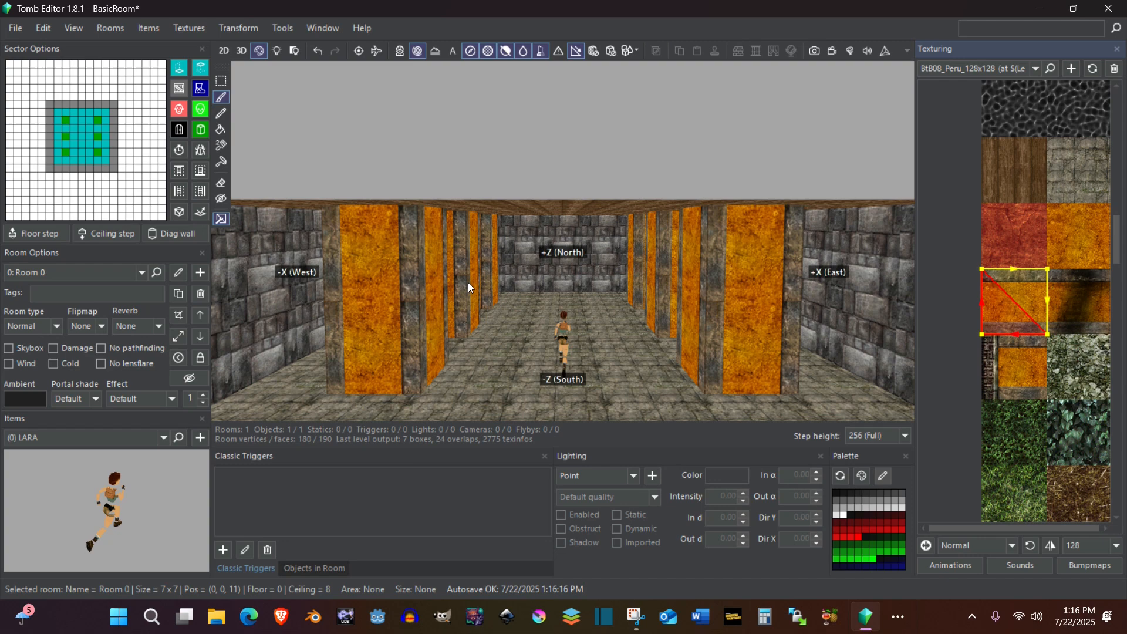
Compile and play the level, and look around the textured room from Lara's starting position
key("F5")
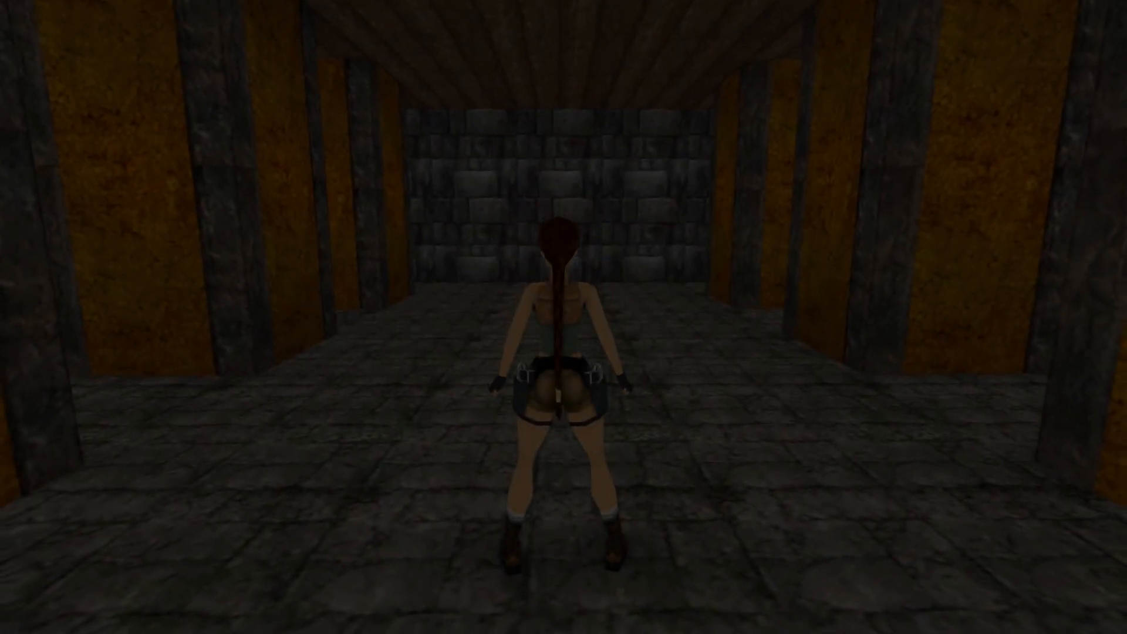
key("KP_0")
key("Up")
key("Left")
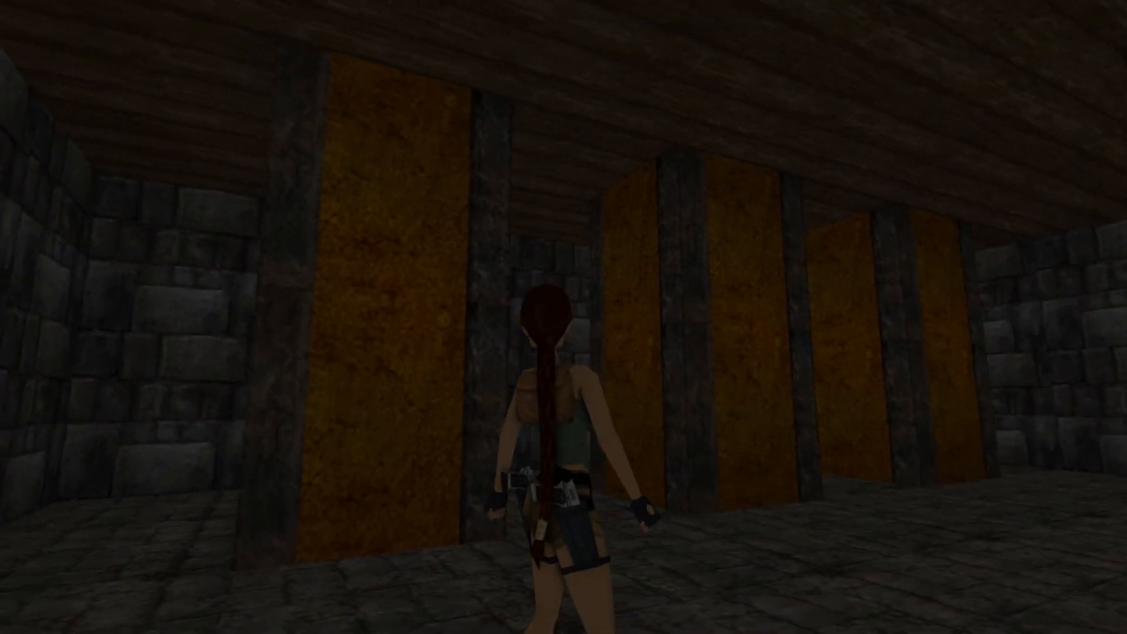
key("Right")
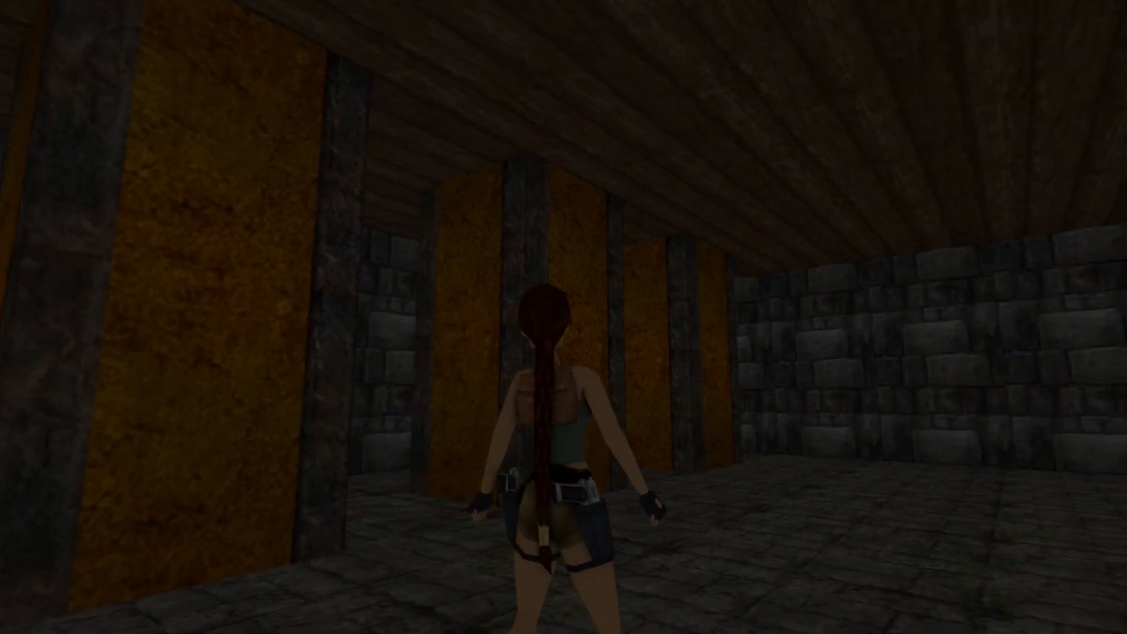
key("Right")
key("Down")
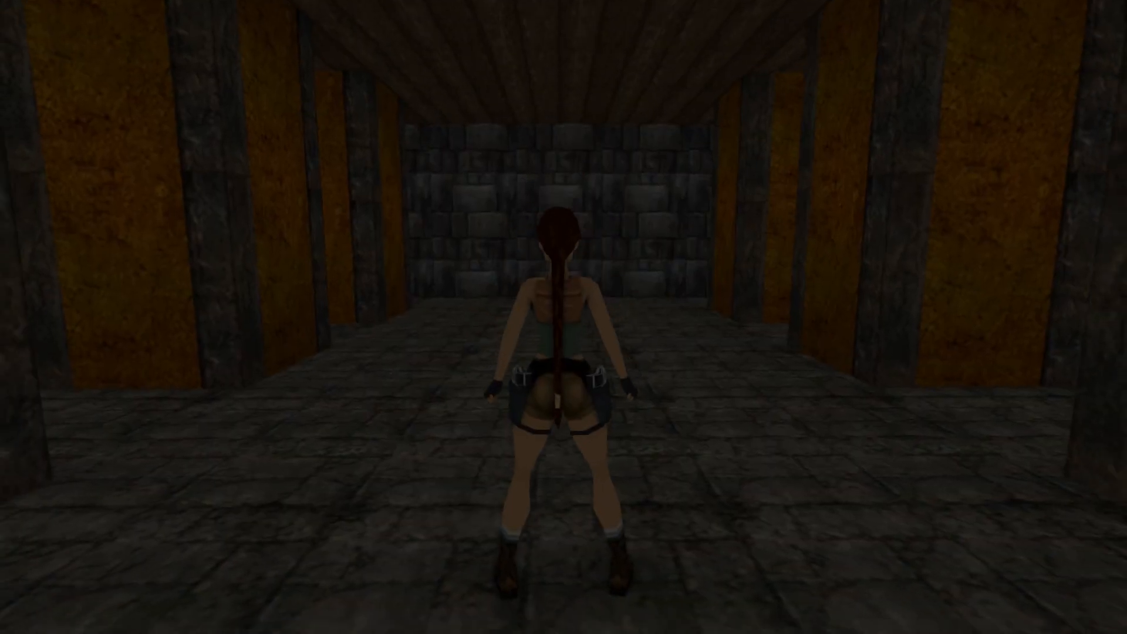
key("KP_0")
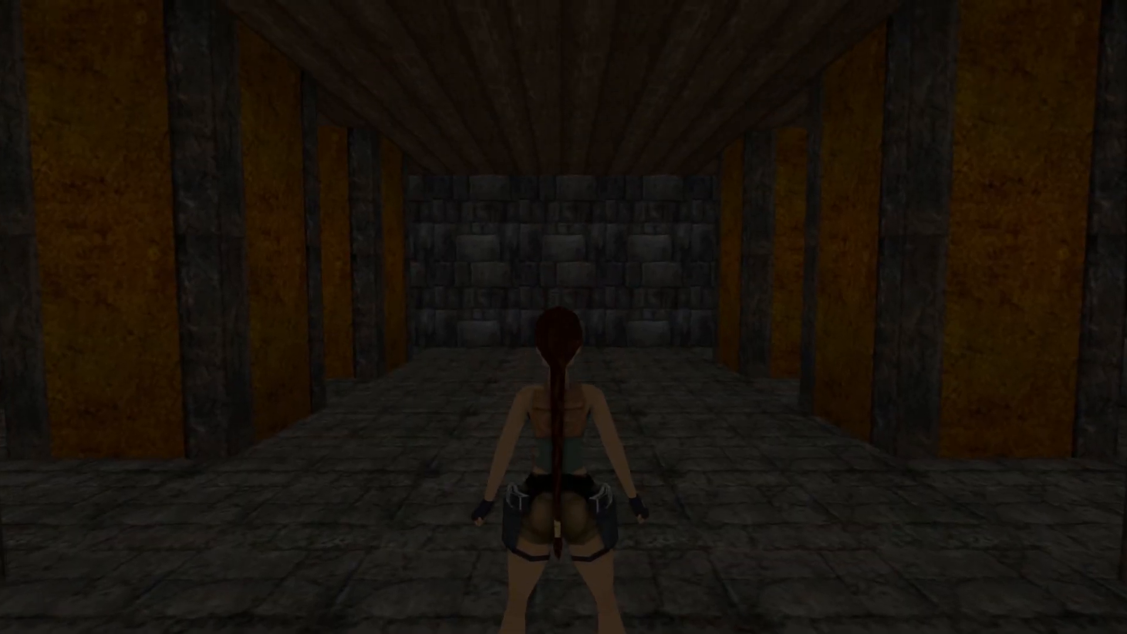
Run Lara between the pillars to examine their textures in-game, and quit back to the editor
key("Up")
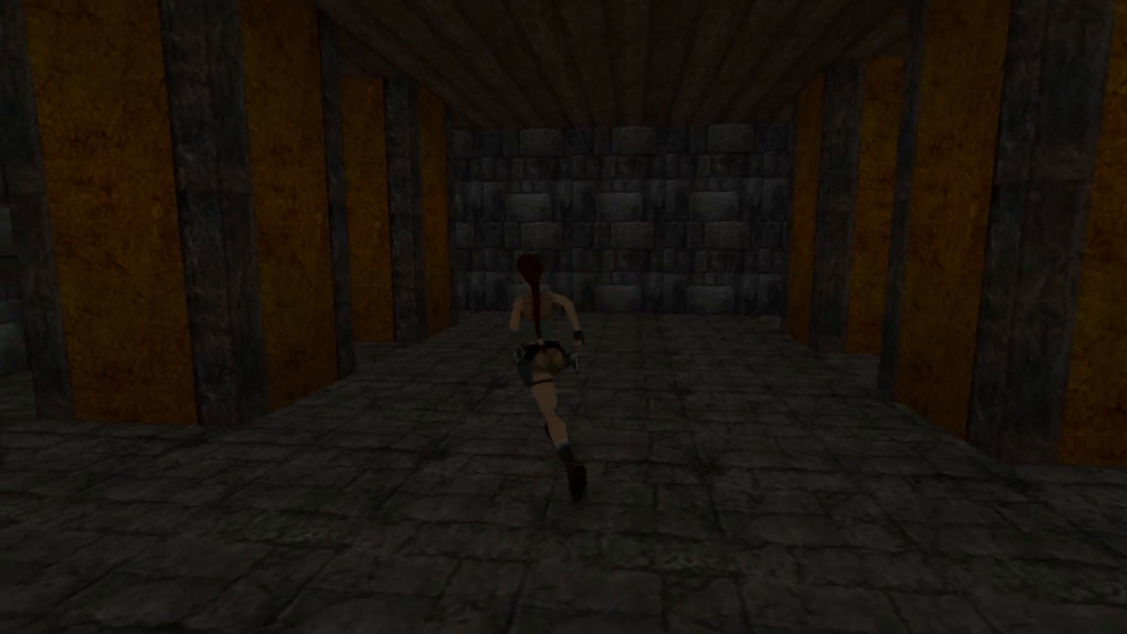
key("Left")
key("Right")
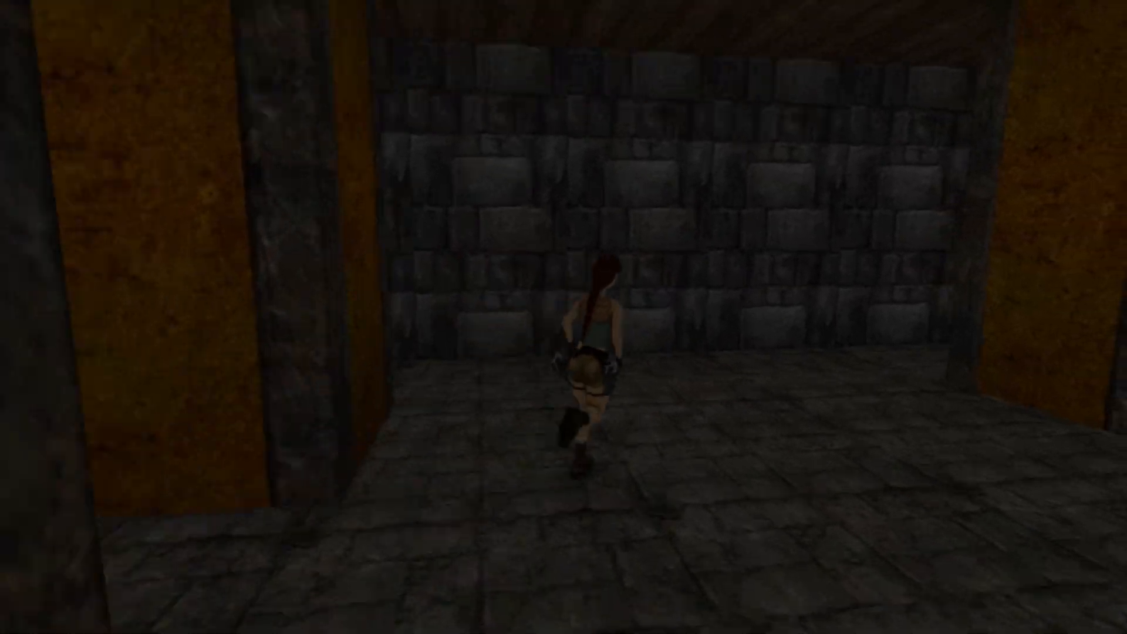
key("Right")
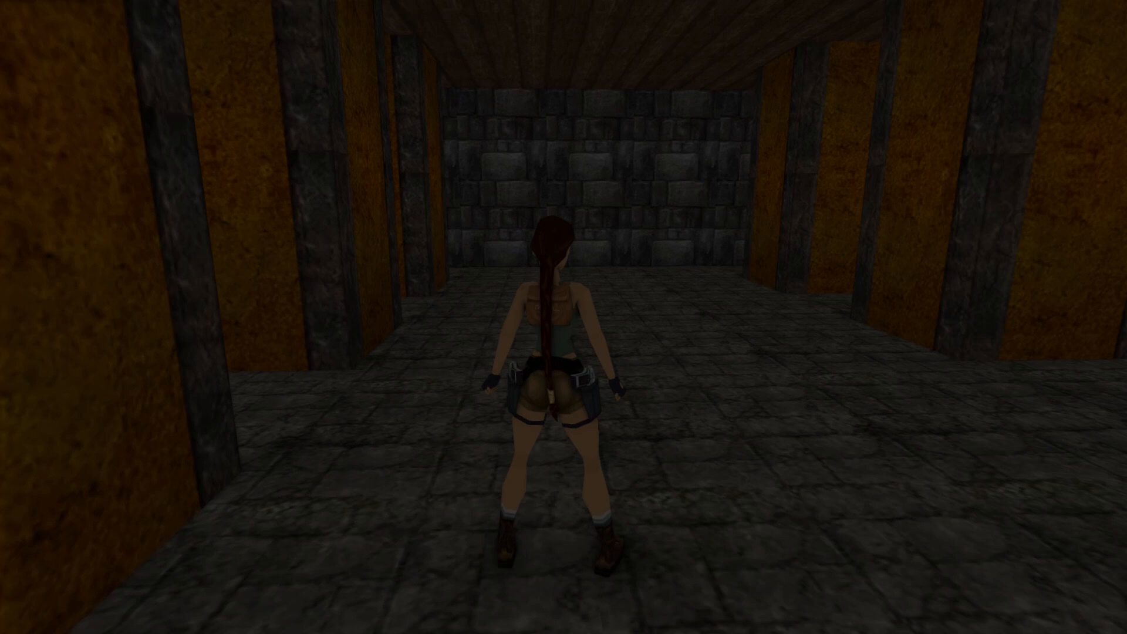
key("Right")
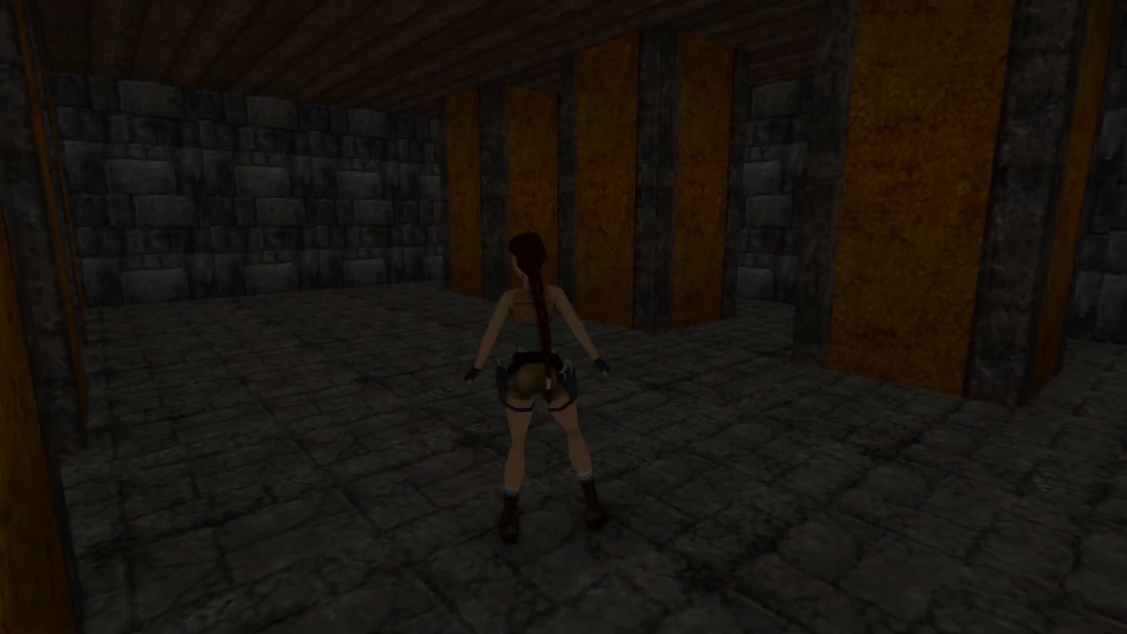
key("Left")
key("Up")
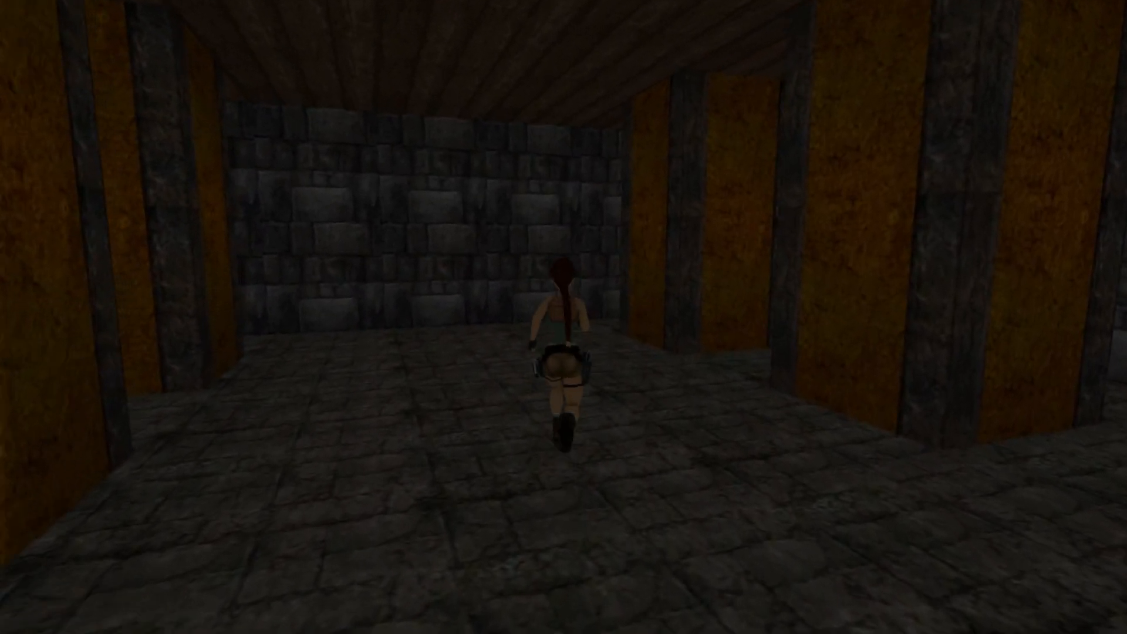
key("Right")
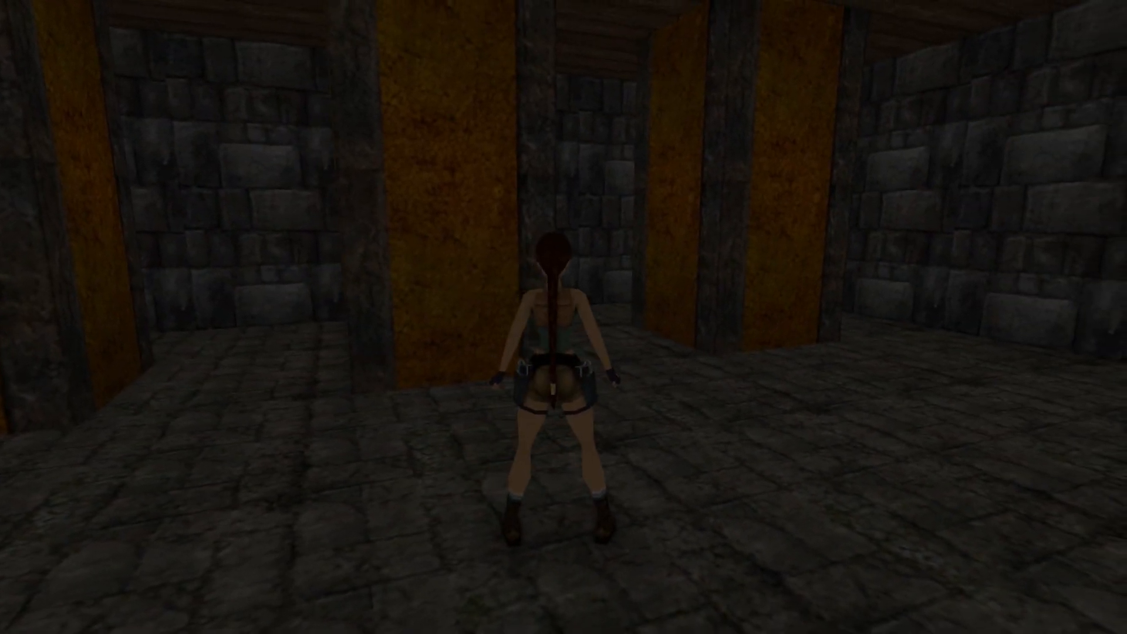
key("Escape")
key("Down")
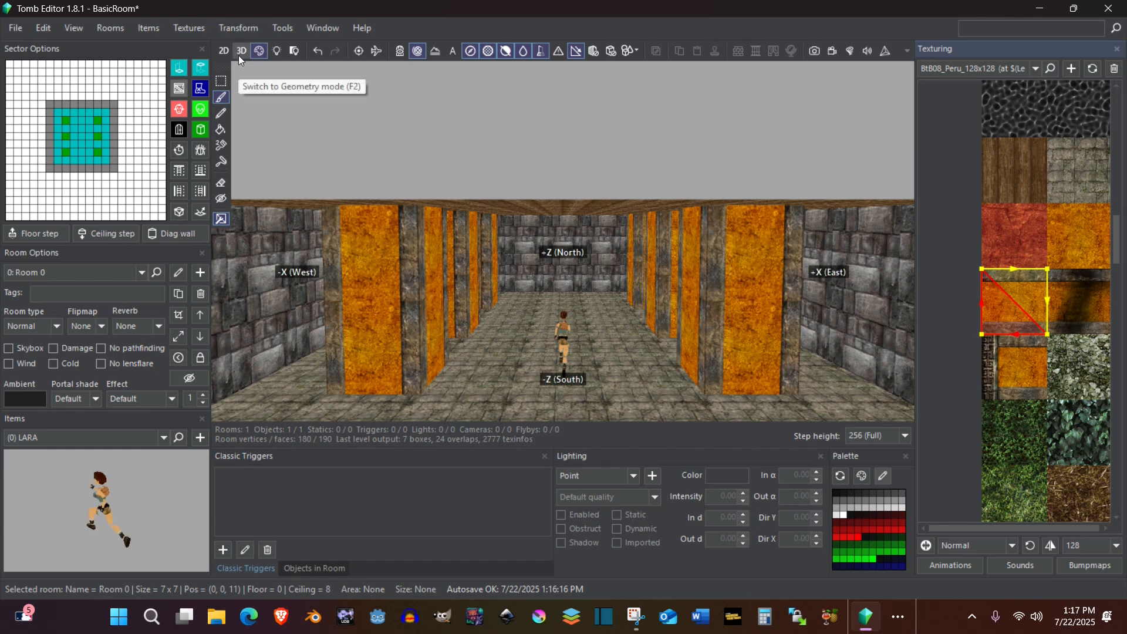
Switch to Geometry mode and set the middle west pillar's sector to floor instead of wall
left_click(239, 54)
right_click_drag(468, 159, 404, 199)
left_click(66, 136)
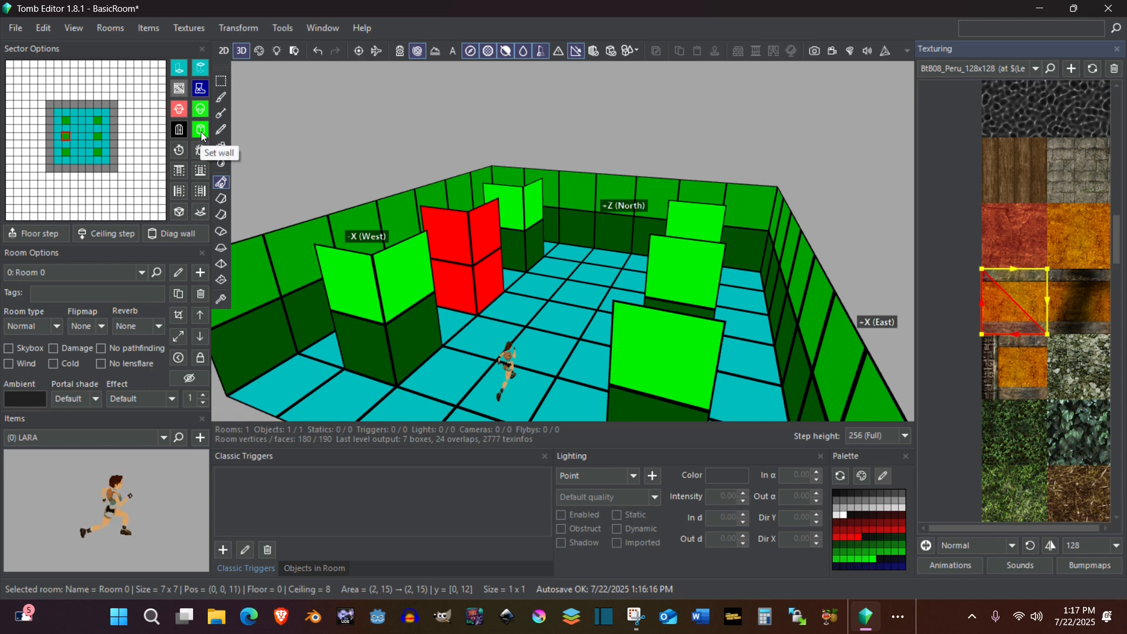
right_click_drag(481, 227, 535, 323)
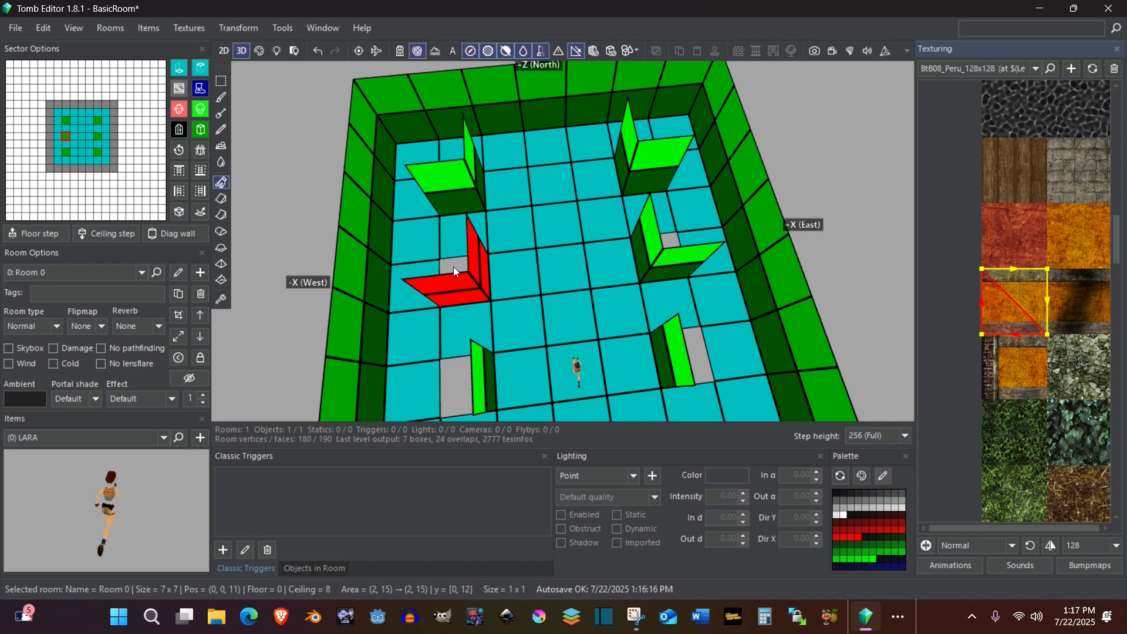
right_click_drag(464, 283, 427, 224)
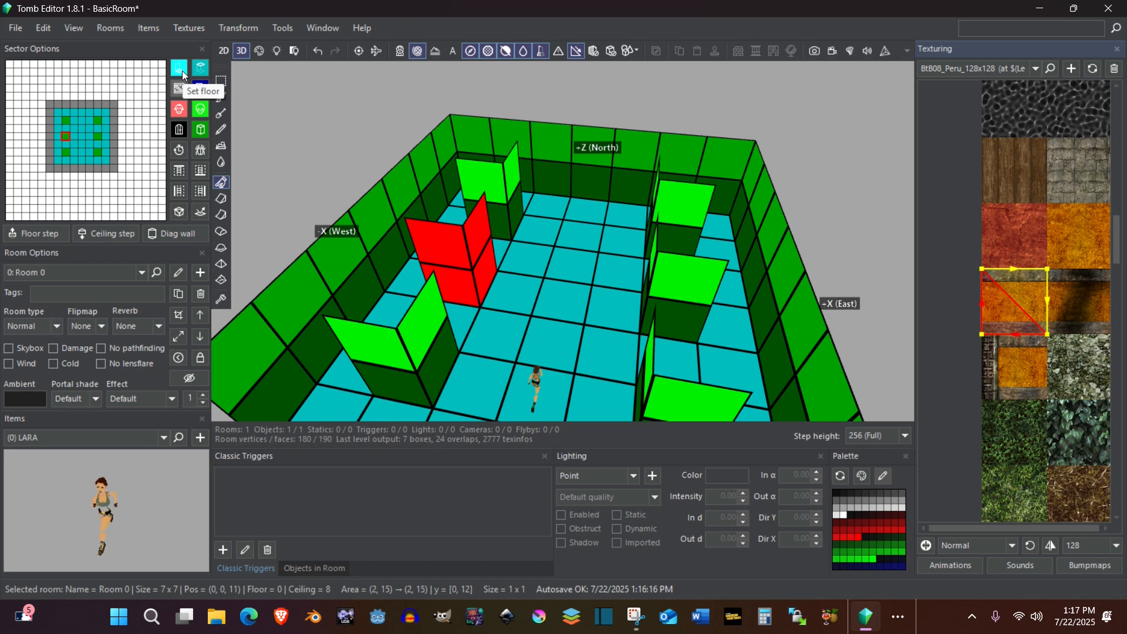
left_click(183, 70)
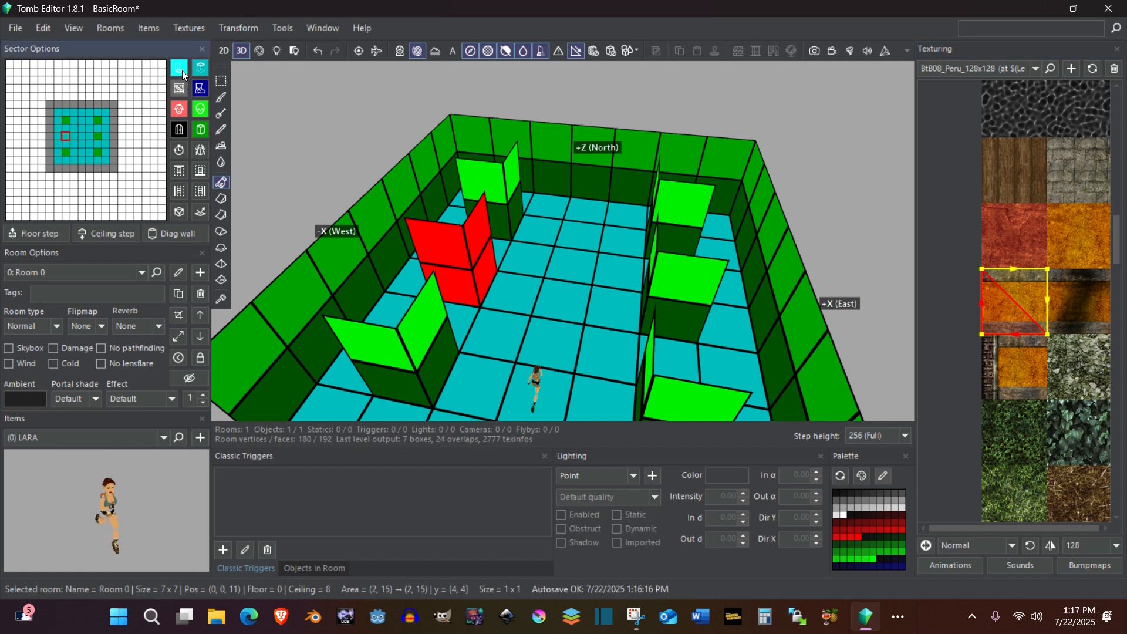
left_click(298, 126)
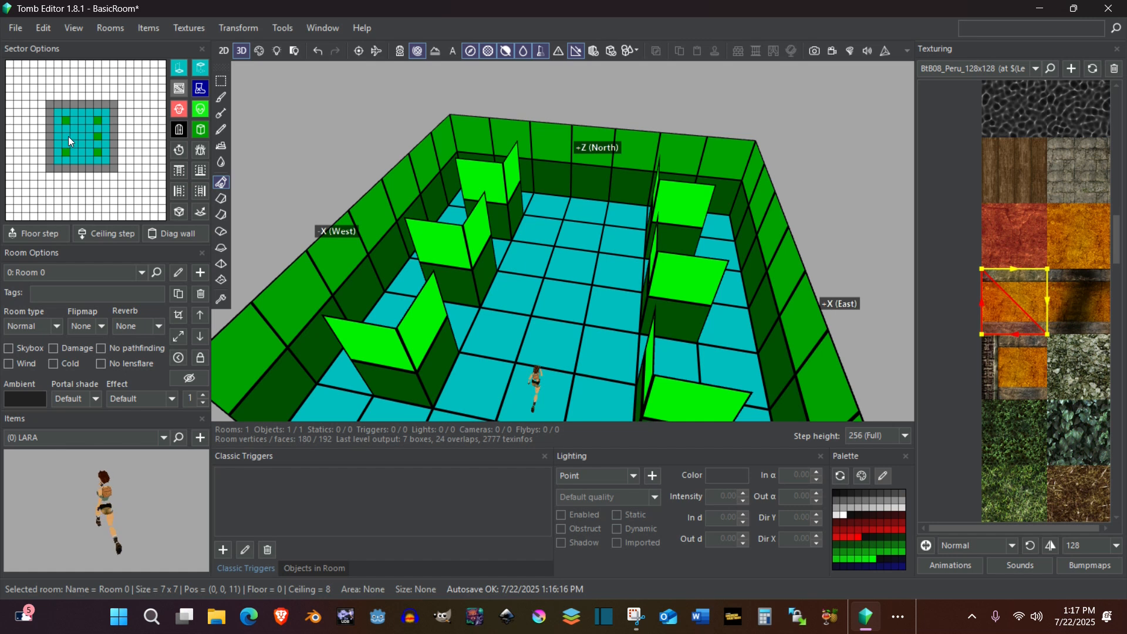
left_click(68, 137)
left_click(87, 136)
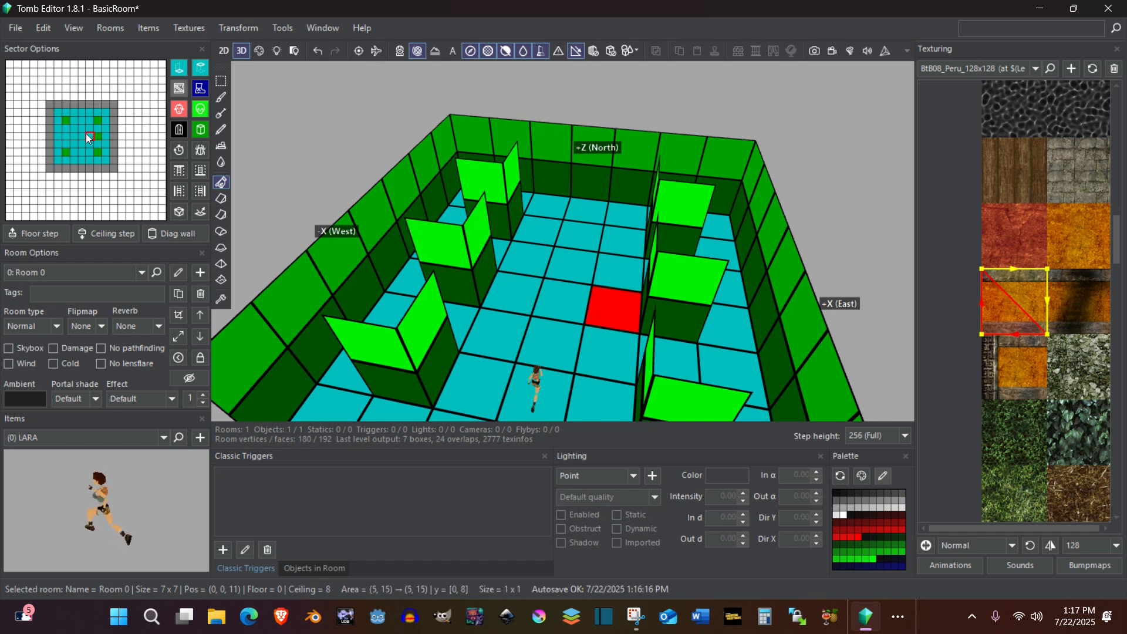
left_click(279, 148)
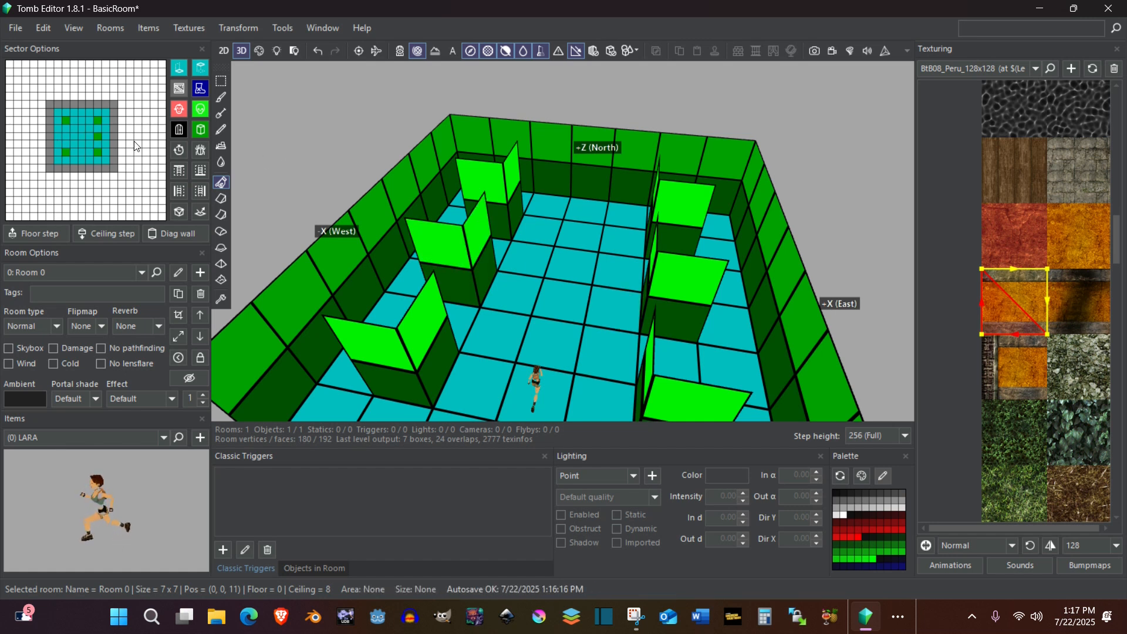
Lower the floor of the middle west pillar's sector by one 256 (Full) step
left_click(68, 137)
right_click_drag(477, 250, 436, 122)
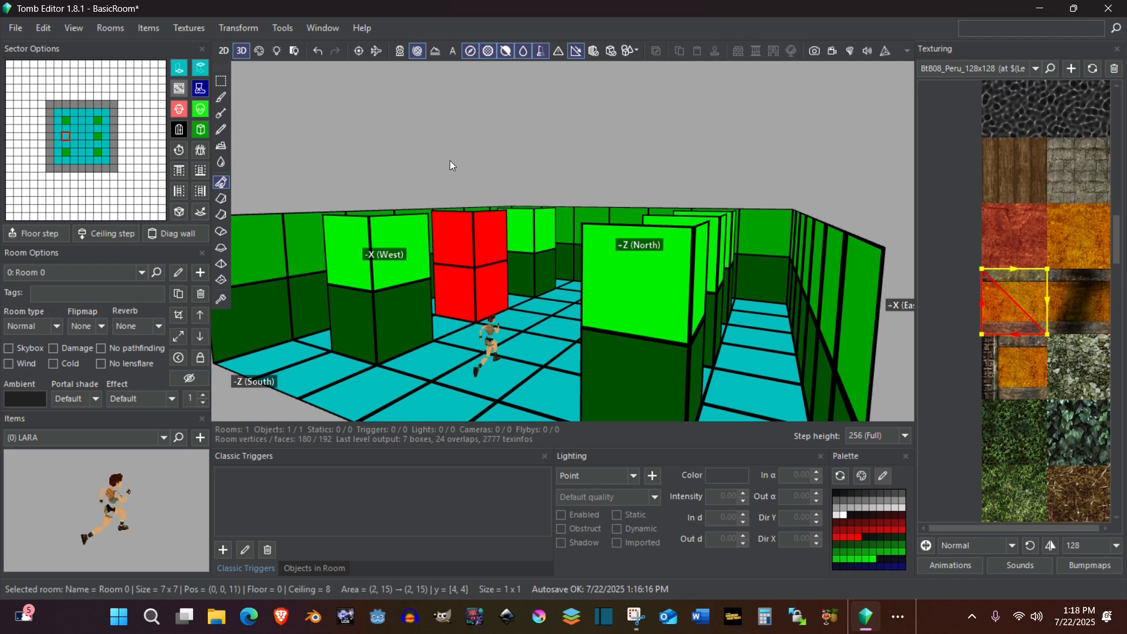
key("a")
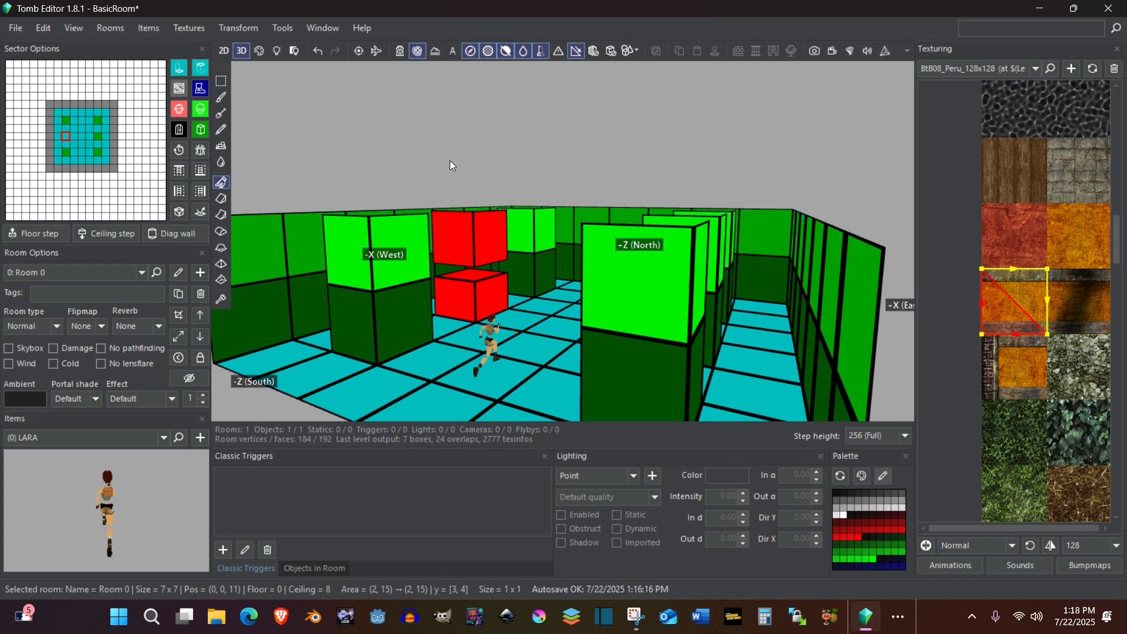
Lower the floor of the middle west pillar's sector by five 256 (Full) steps, to a height of -2
key("a")
key("a")
key("a")
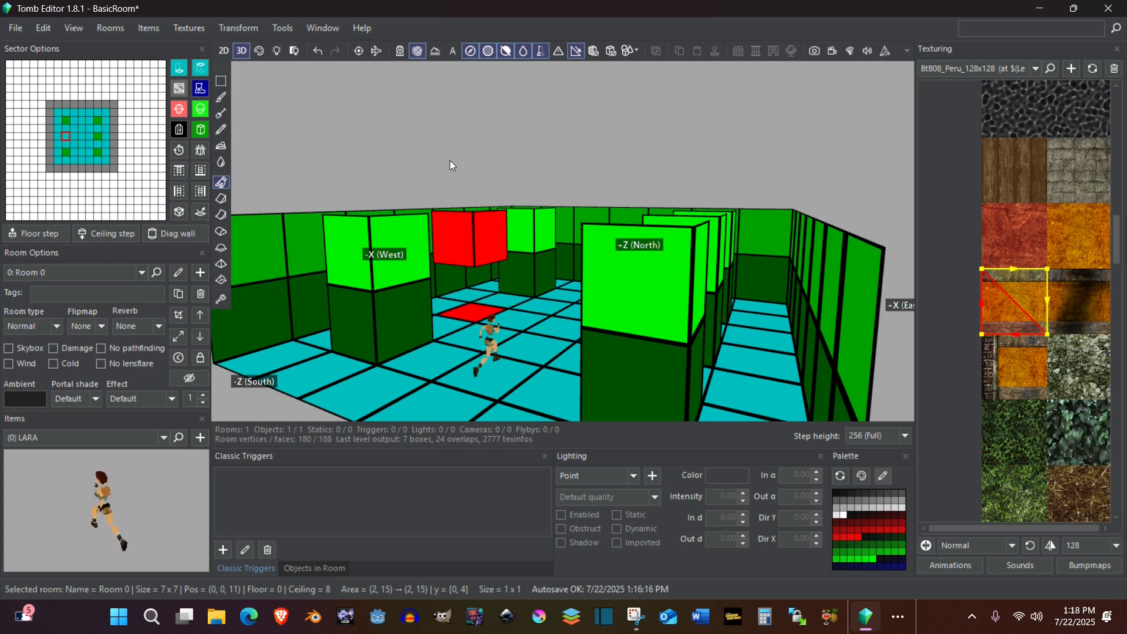
key("a")
key("a")
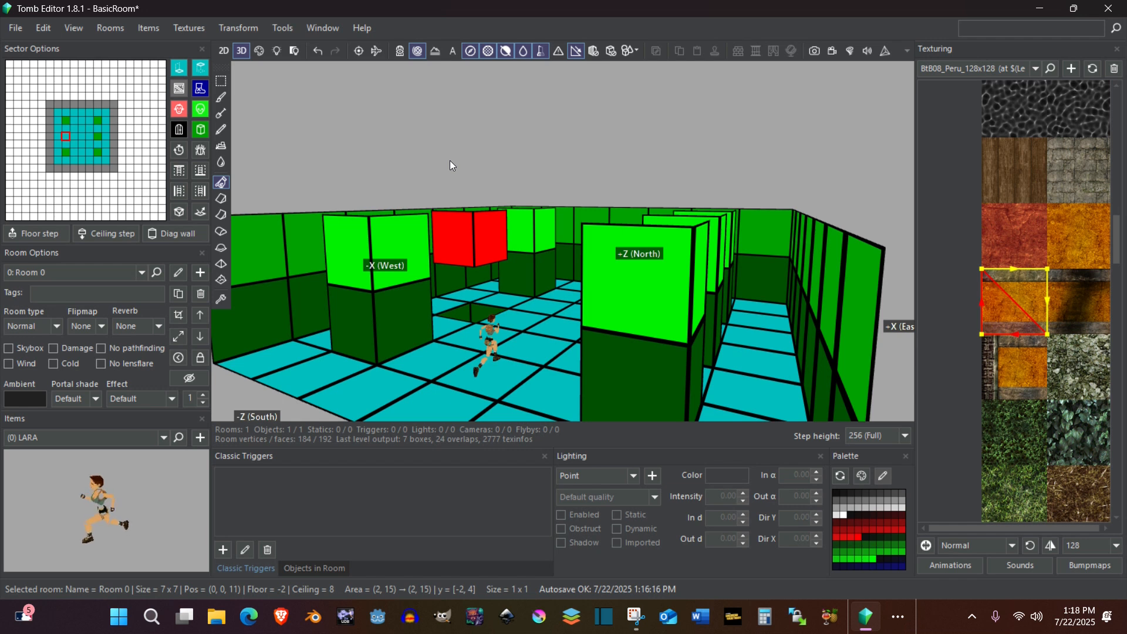
Raise the sector's floor by four steps to a height of 2, raise its ceiling one step to 5, and clear the selection
key("q")
key("q")
key("q")
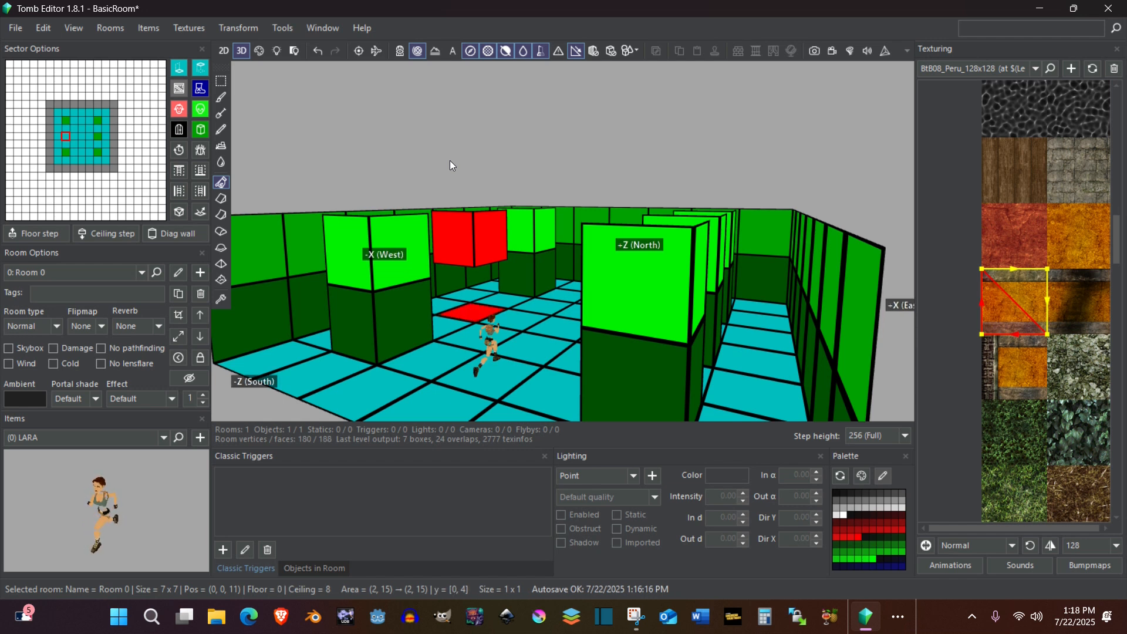
key("q")
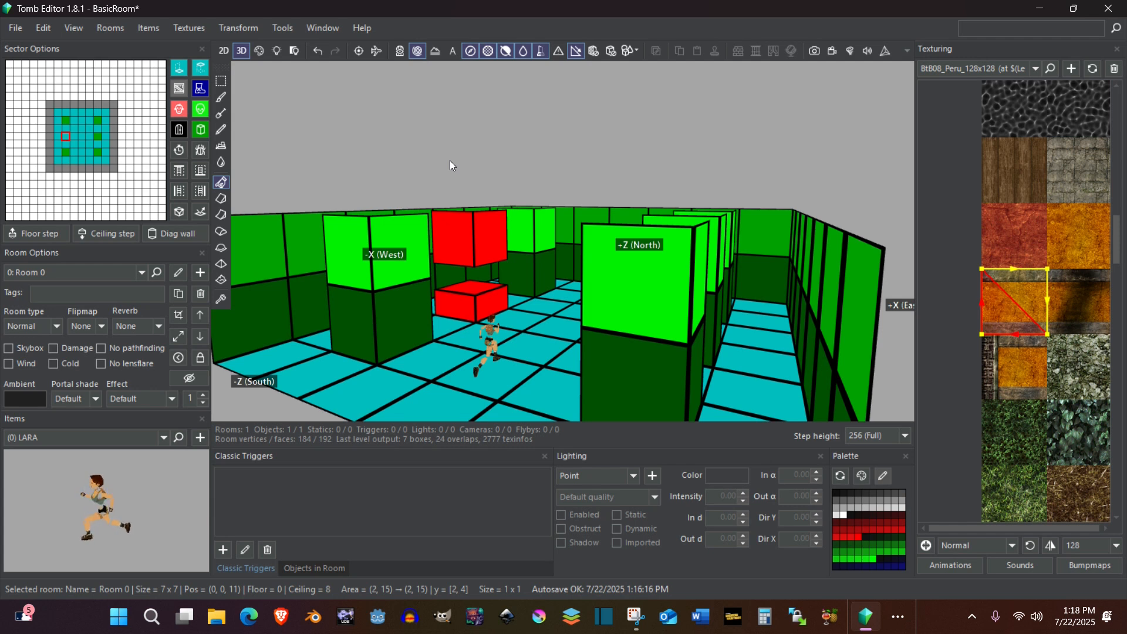
key("w")
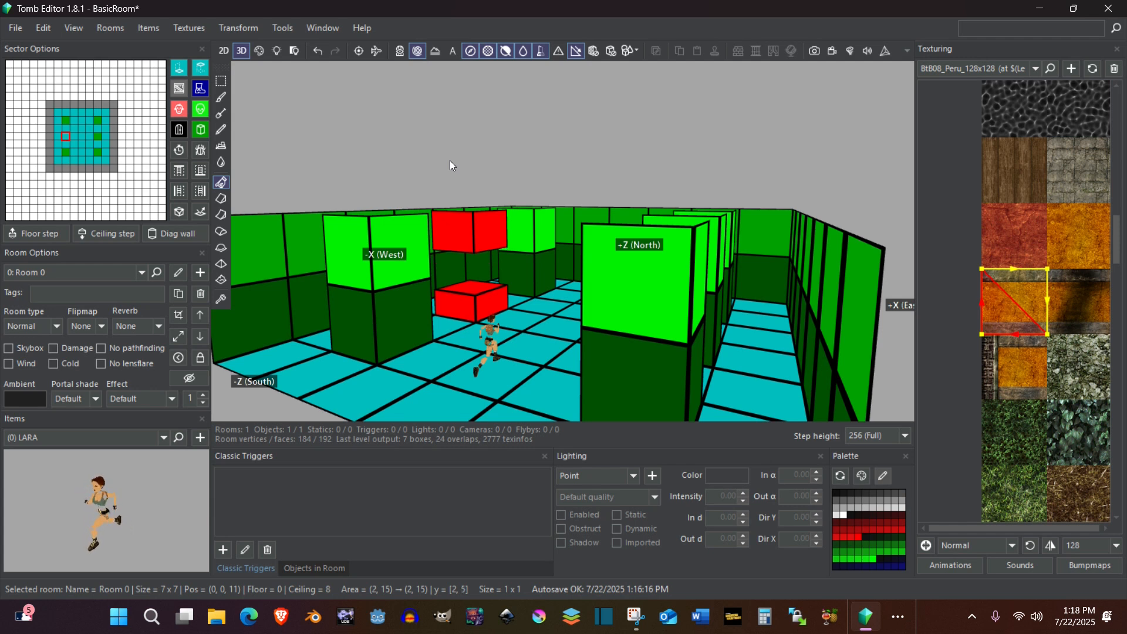
key("Escape")
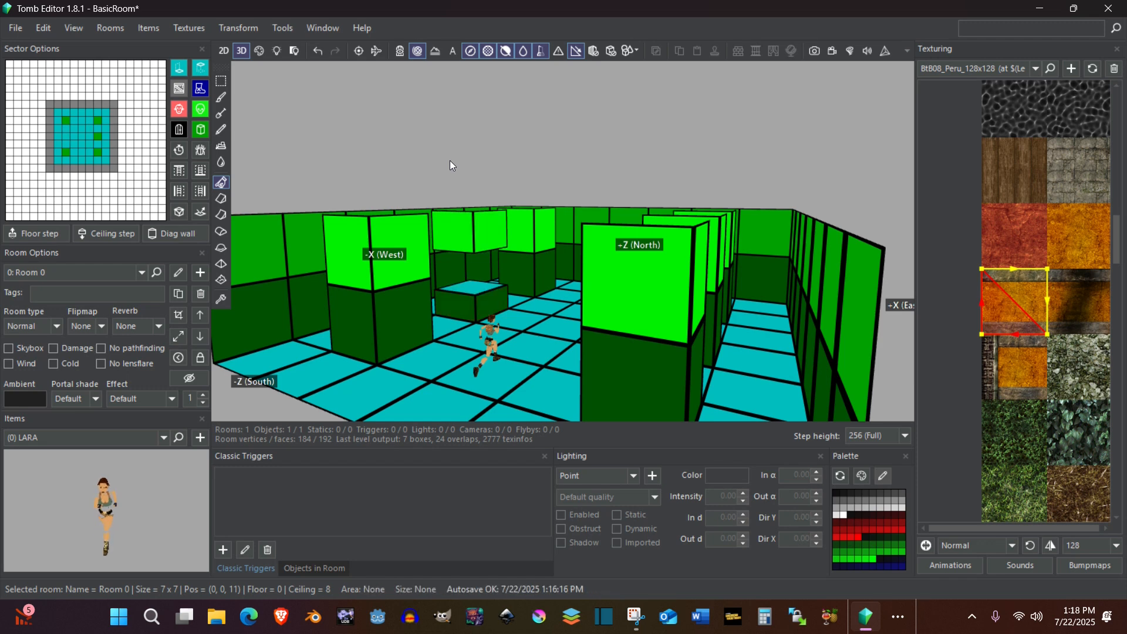
Select the middle west pillar's sector again and cycle its direction arrow through the block's edges
scroll(477, 294, "up", 6)
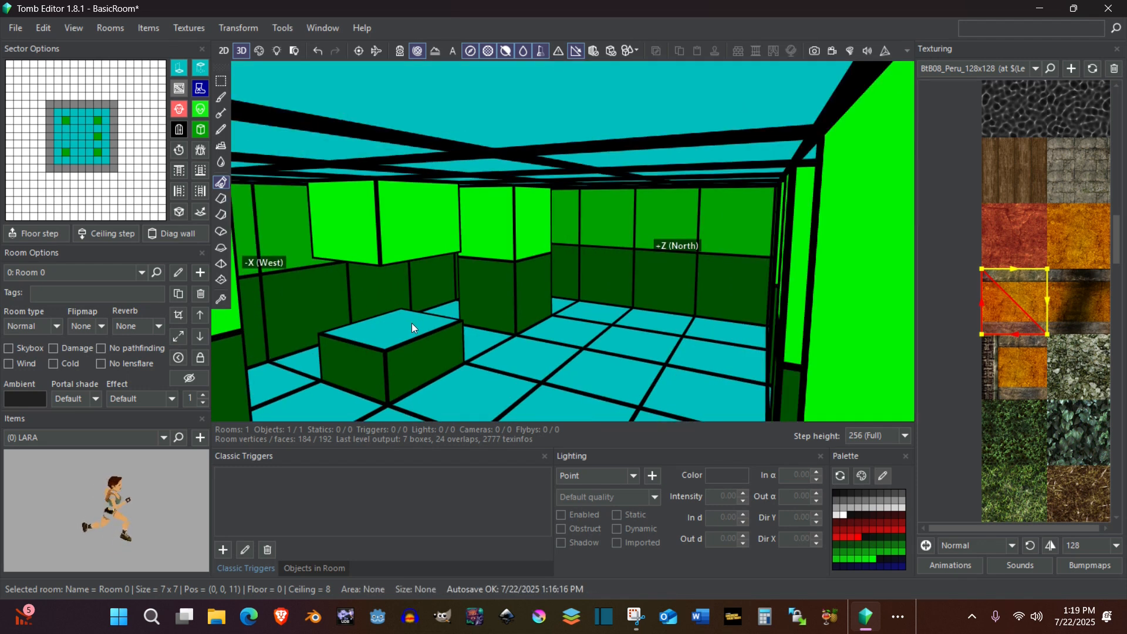
right_click_drag(412, 323, 410, 347)
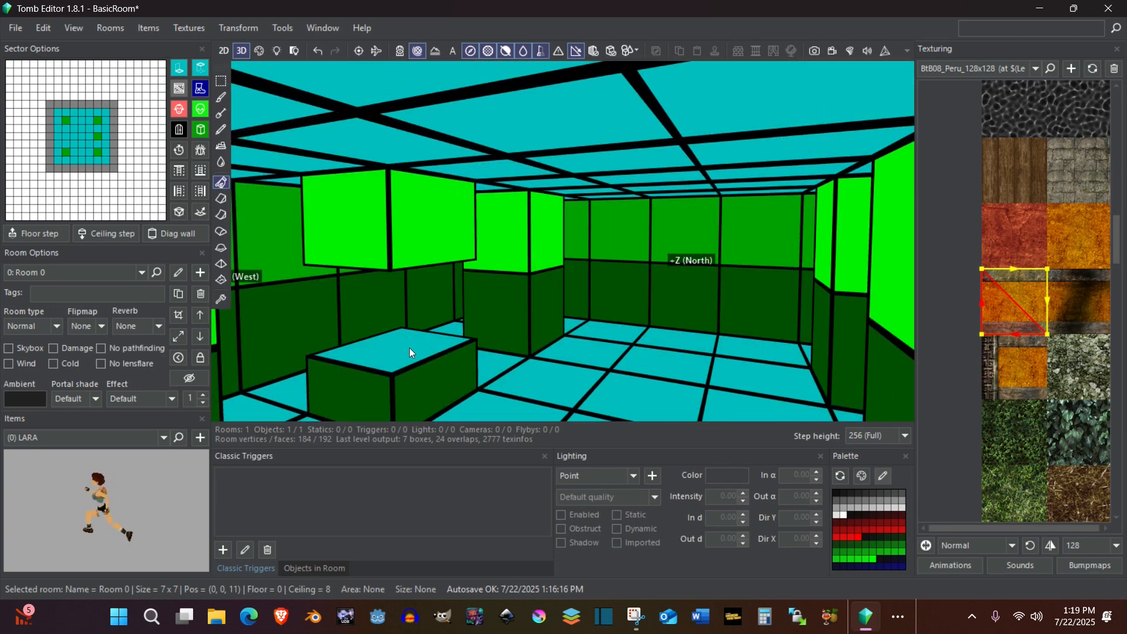
left_click(410, 348)
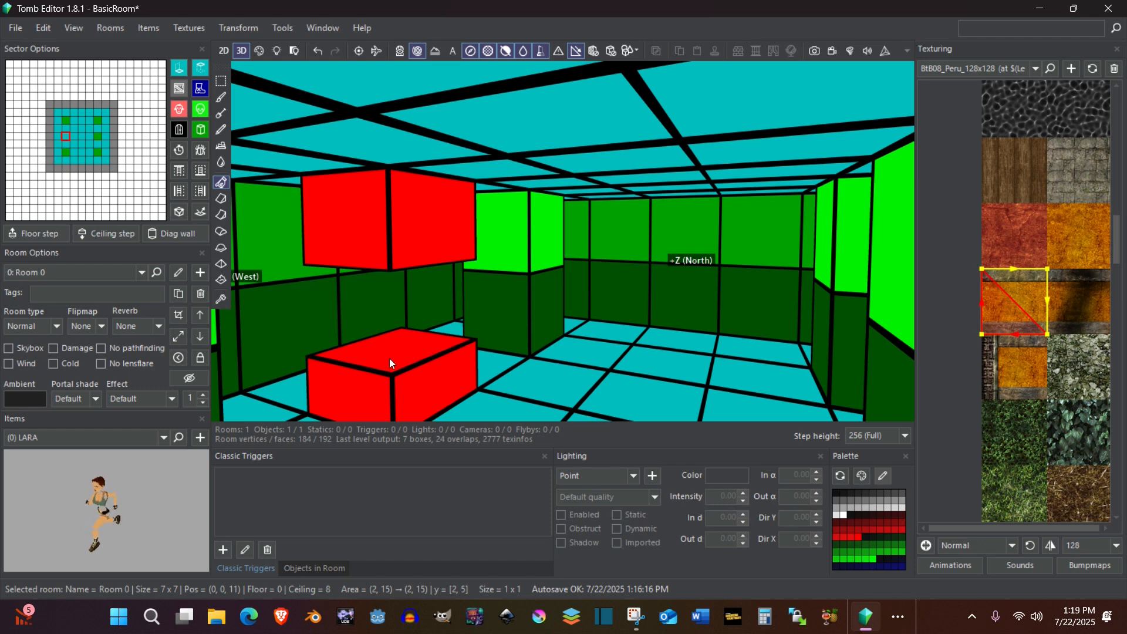
left_click(390, 358)
left_click(398, 352)
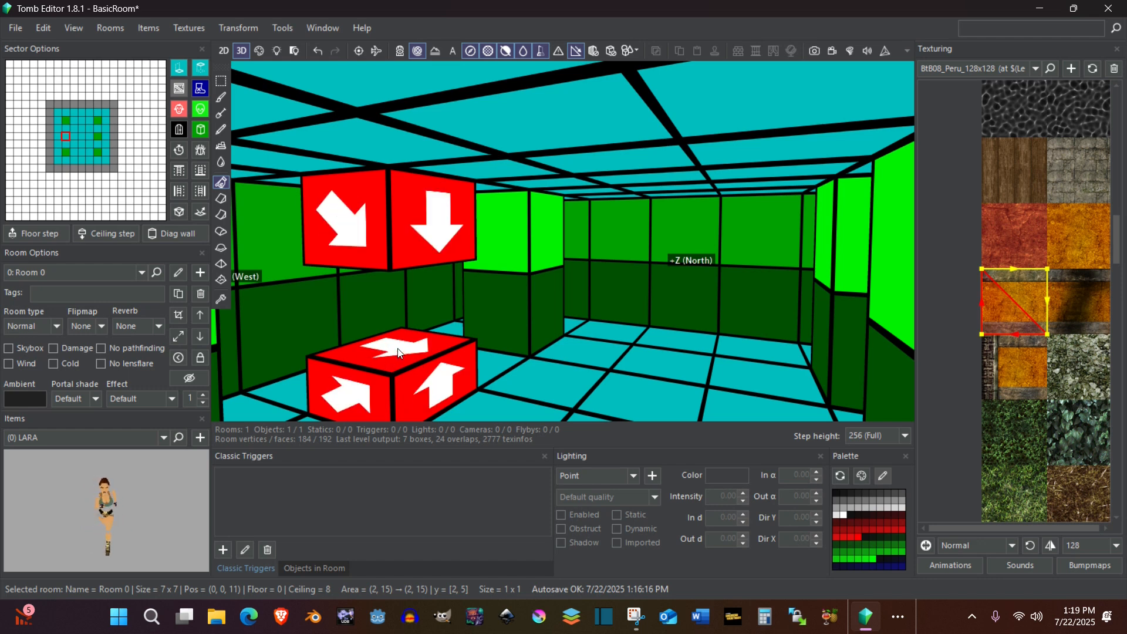
left_click(398, 353)
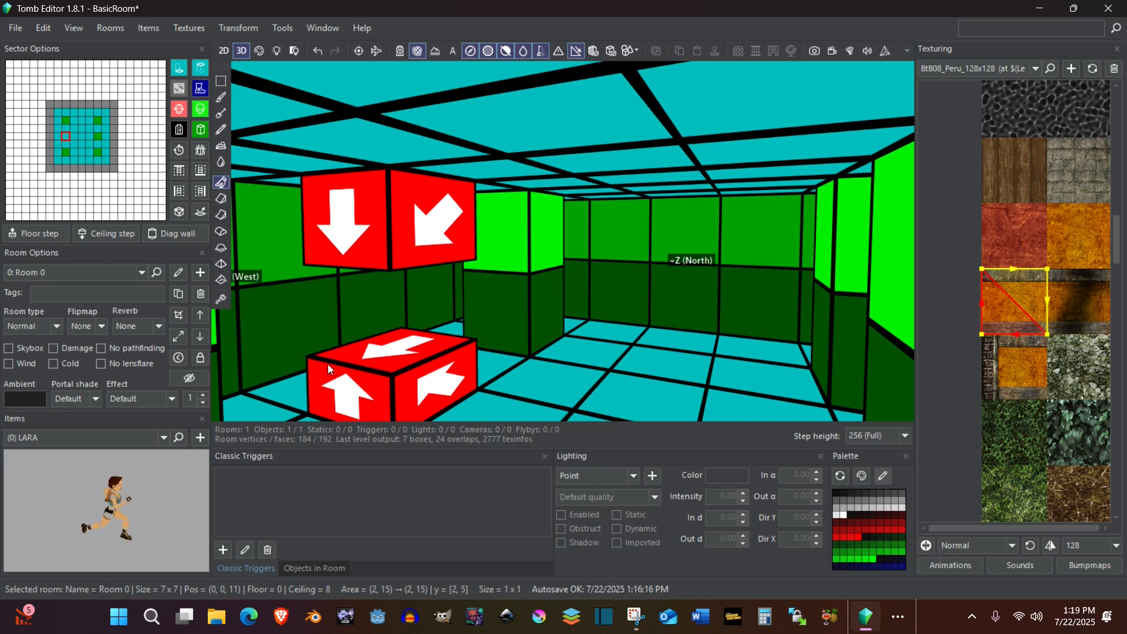
left_click(402, 353)
left_click(403, 354)
left_click(402, 351)
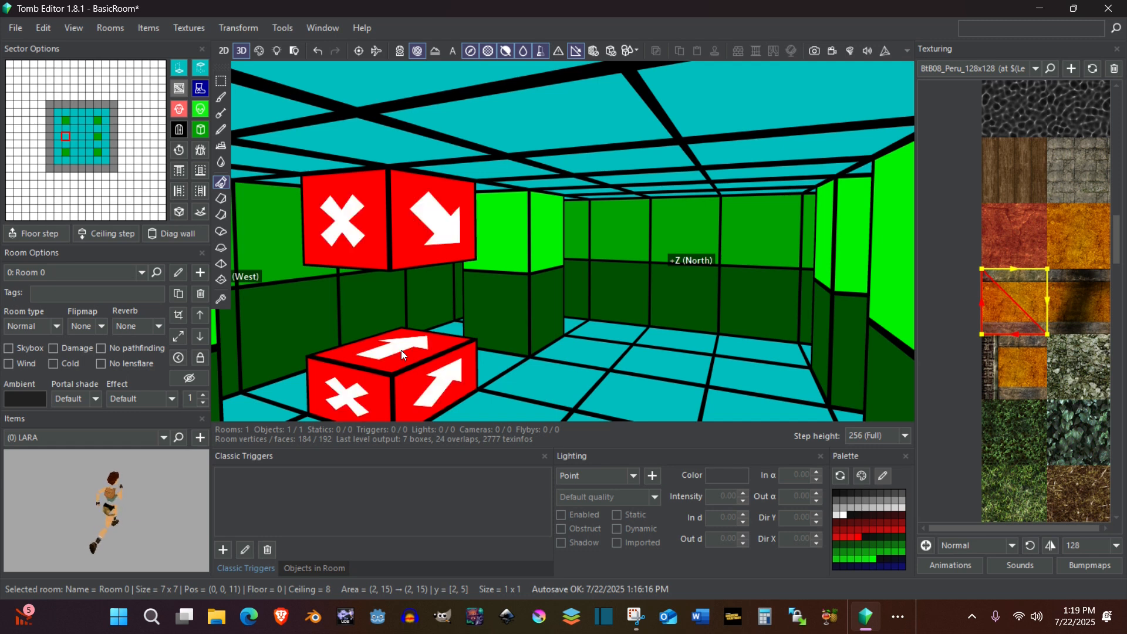
left_click(401, 351)
left_click(401, 350)
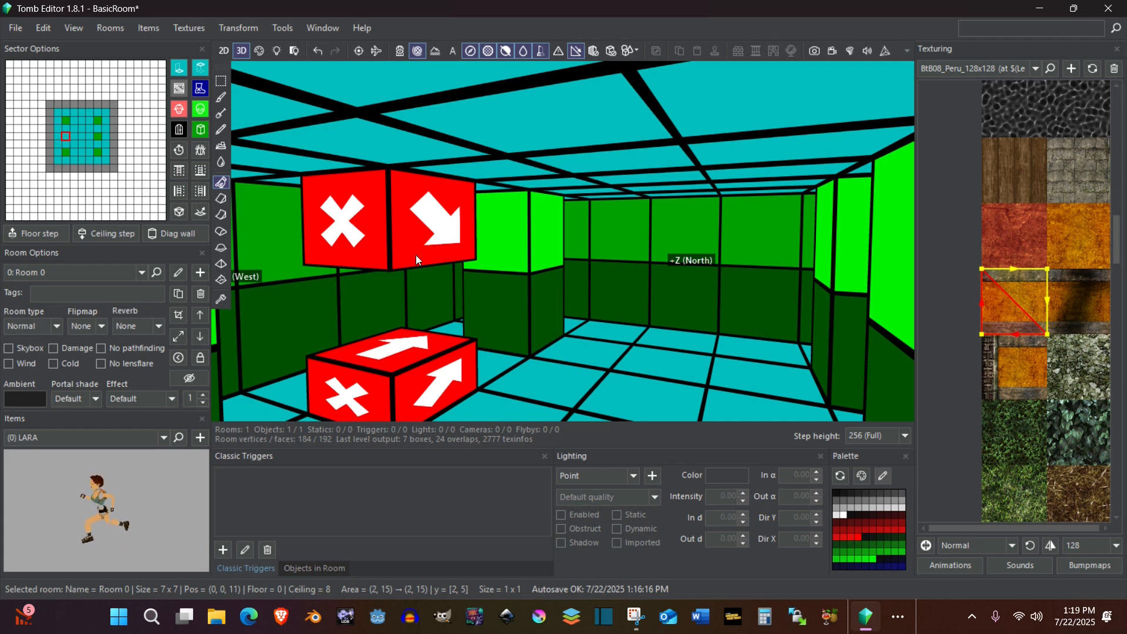
Cycle the sector's arrow through the corners to the near one, and lower that floor corner by one 256 (Full) step
left_click(397, 351, "ctrl")
left_click(397, 350, "ctrl")
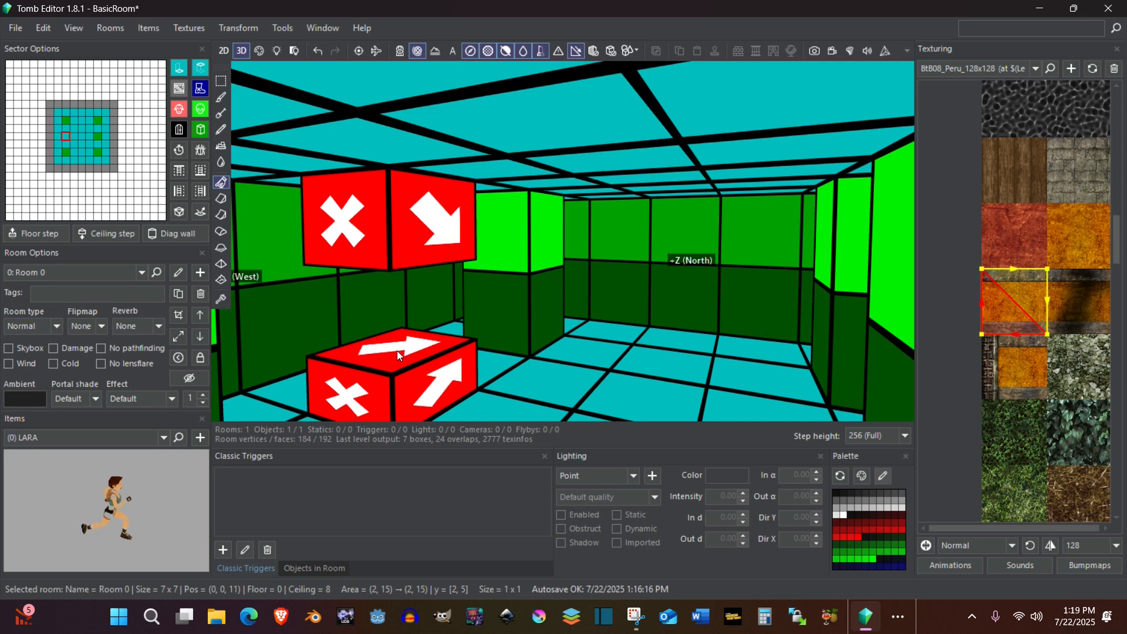
left_click(397, 350, "ctrl")
left_click(397, 350, "ctrl")
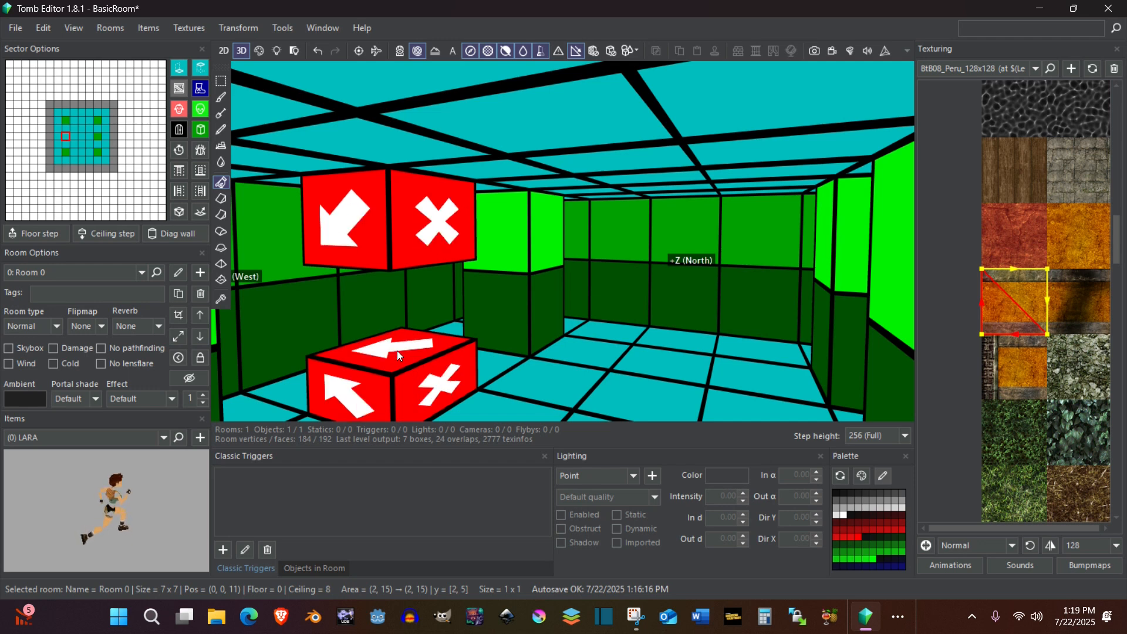
left_click(397, 350, "ctrl")
left_click(397, 351, "ctrl")
left_click(397, 350, "ctrl")
left_click(397, 351, "ctrl")
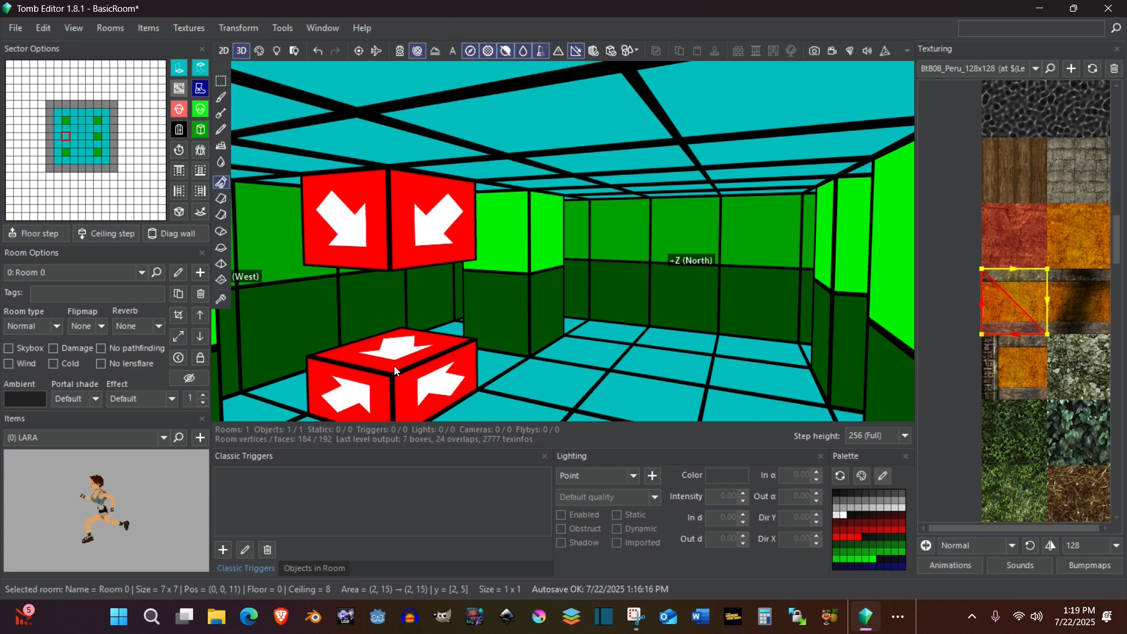
key("a")
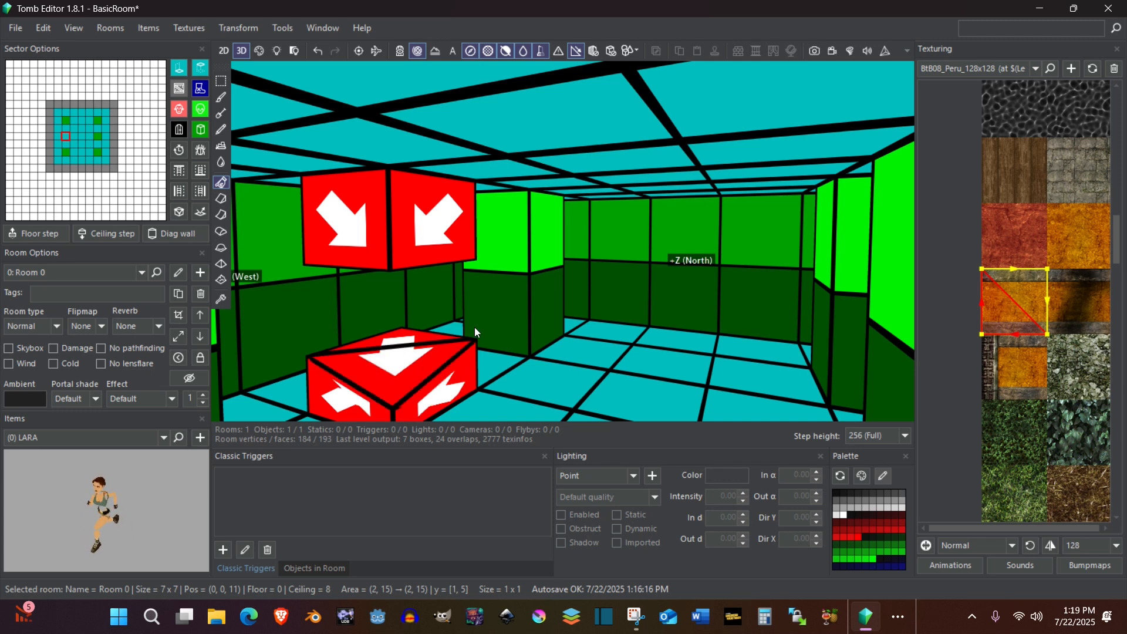
Aim the arrow at the near corner of the hanging ceiling block's underside and raise that ceiling corner by one 256 (Full) step
right_click_drag(475, 327, 397, 337)
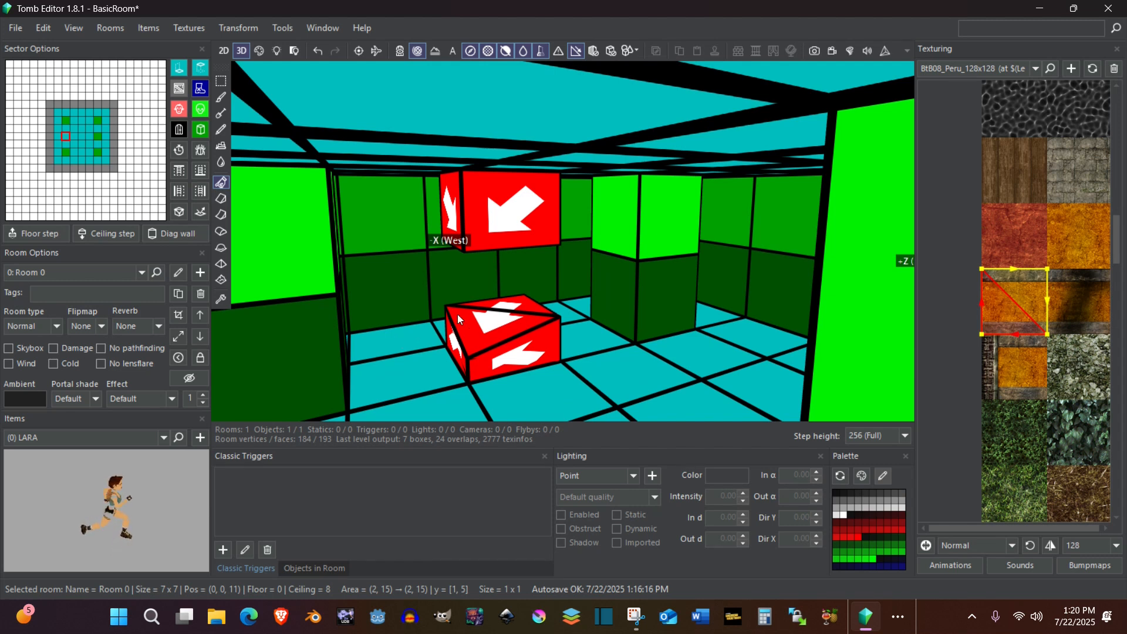
right_click_drag(508, 274, 512, 228)
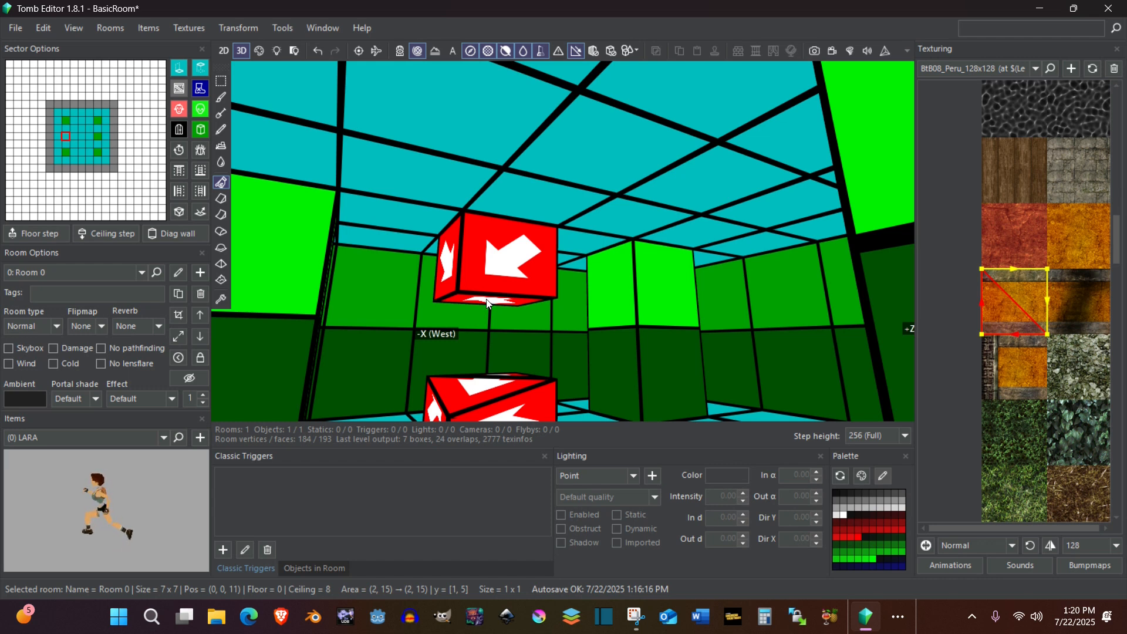
scroll(487, 273, "down", 4)
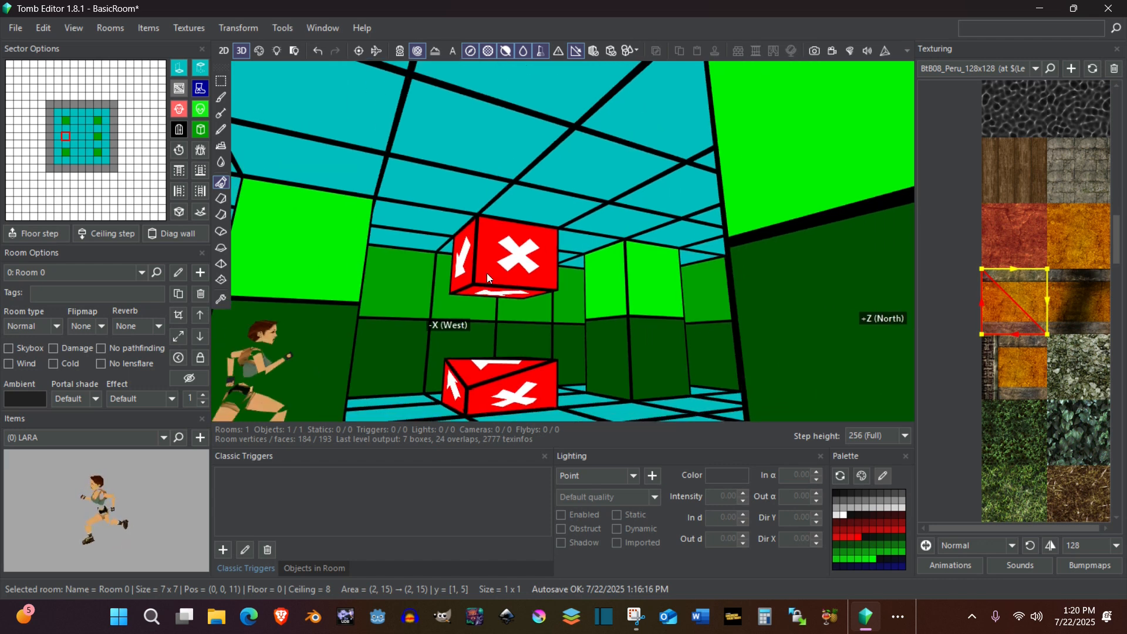
scroll(486, 273, "up", 5)
scroll(479, 276, "down", 4)
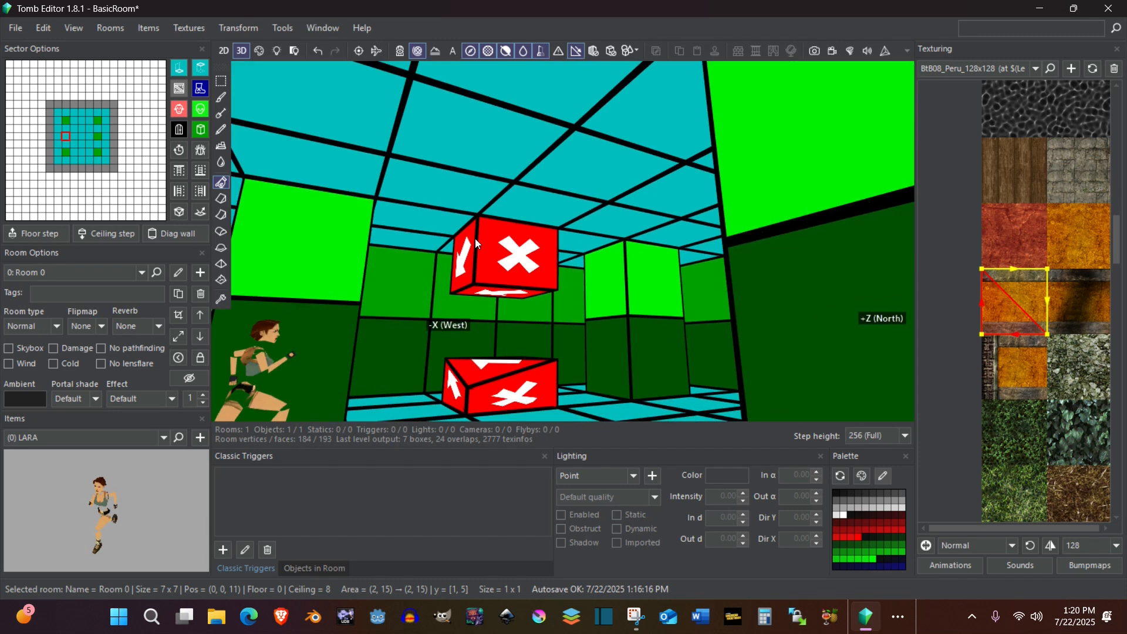
scroll(471, 231, "up", 5)
right_click_drag(471, 283, 495, 238)
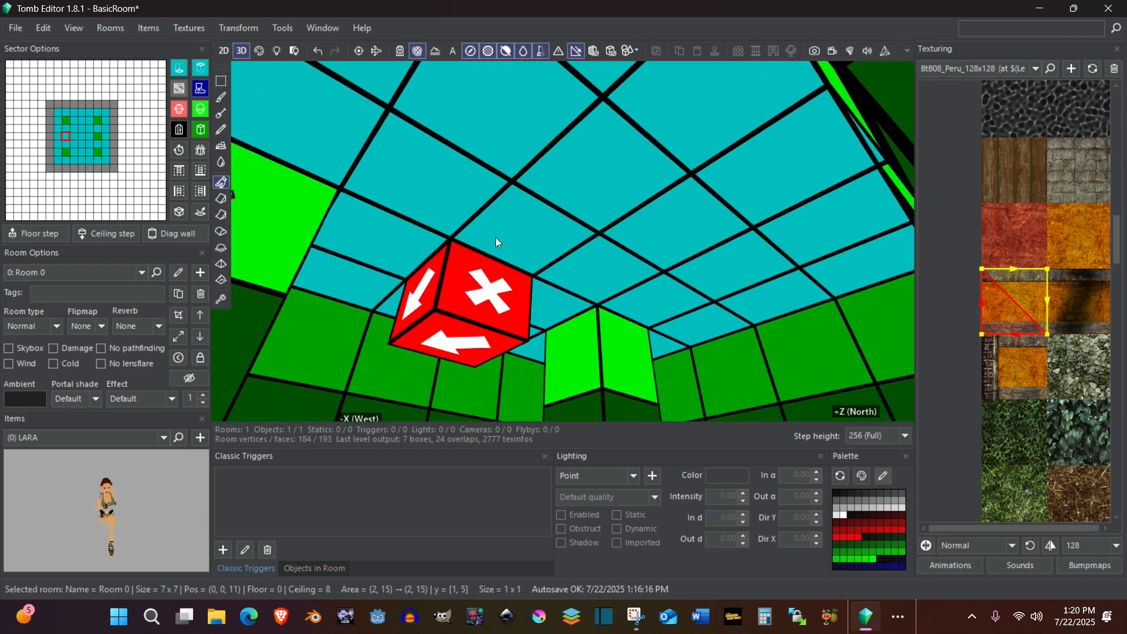
left_click(473, 348)
left_click(474, 347, "ctrl")
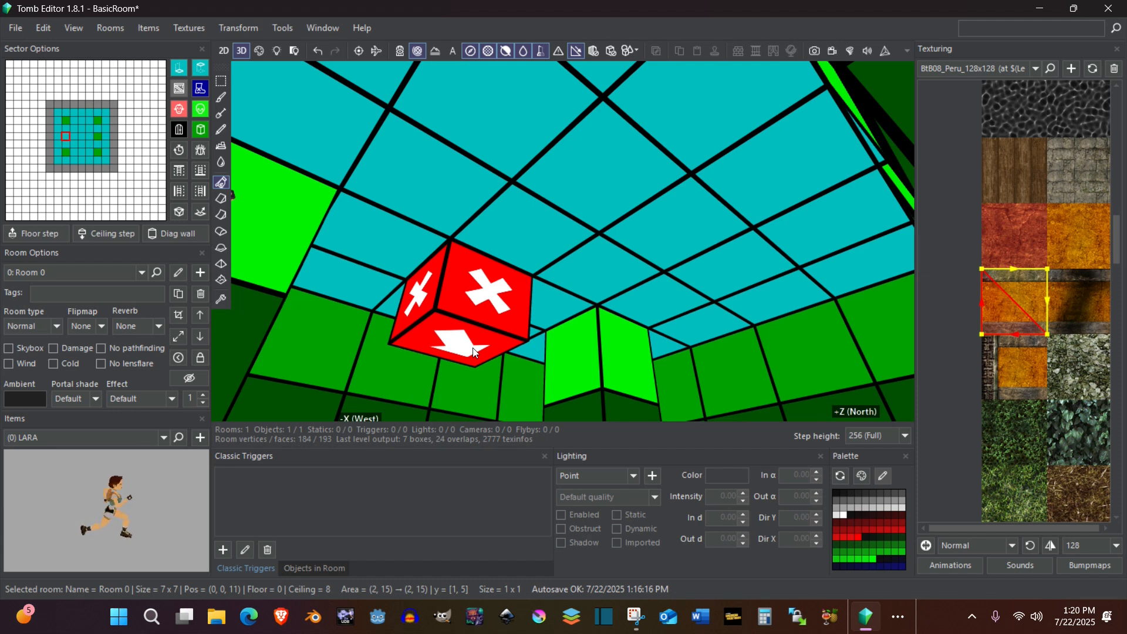
left_click(474, 351)
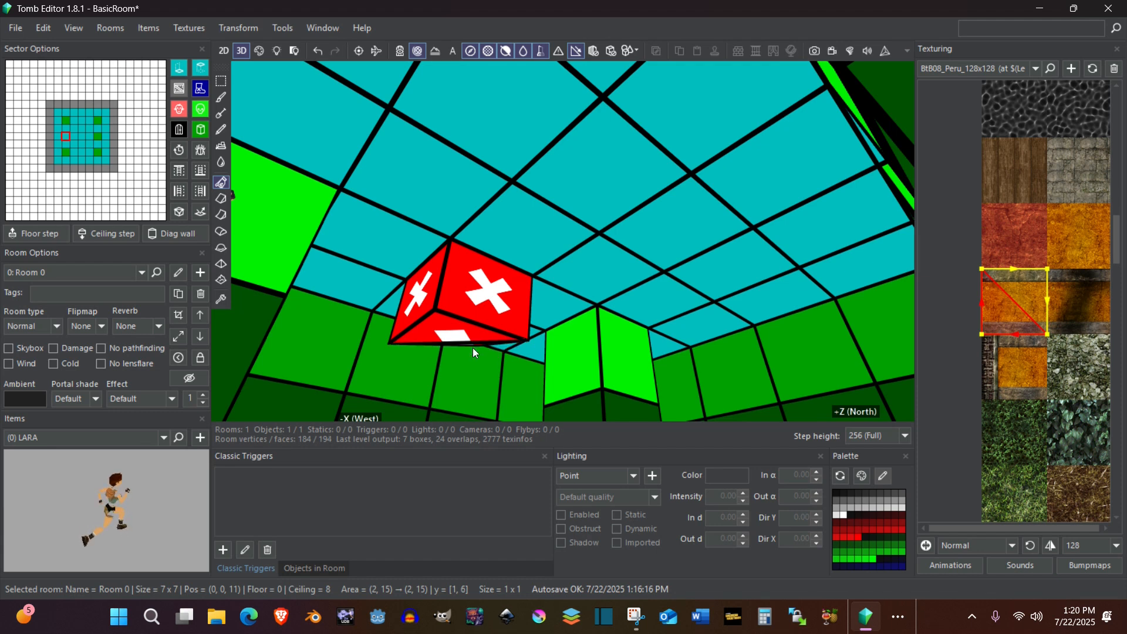
Switch to Face Edit mode, clear the sector selection, and inspect the untextured sloped faces of the split pillar
right_click_drag(491, 315, 458, 377)
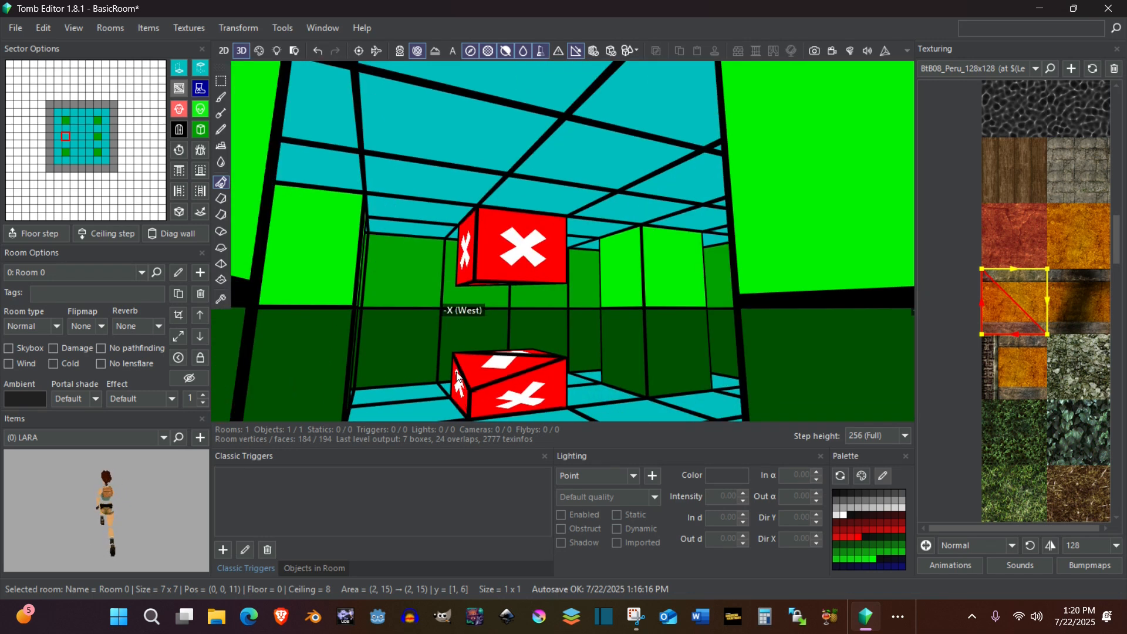
left_click(259, 51)
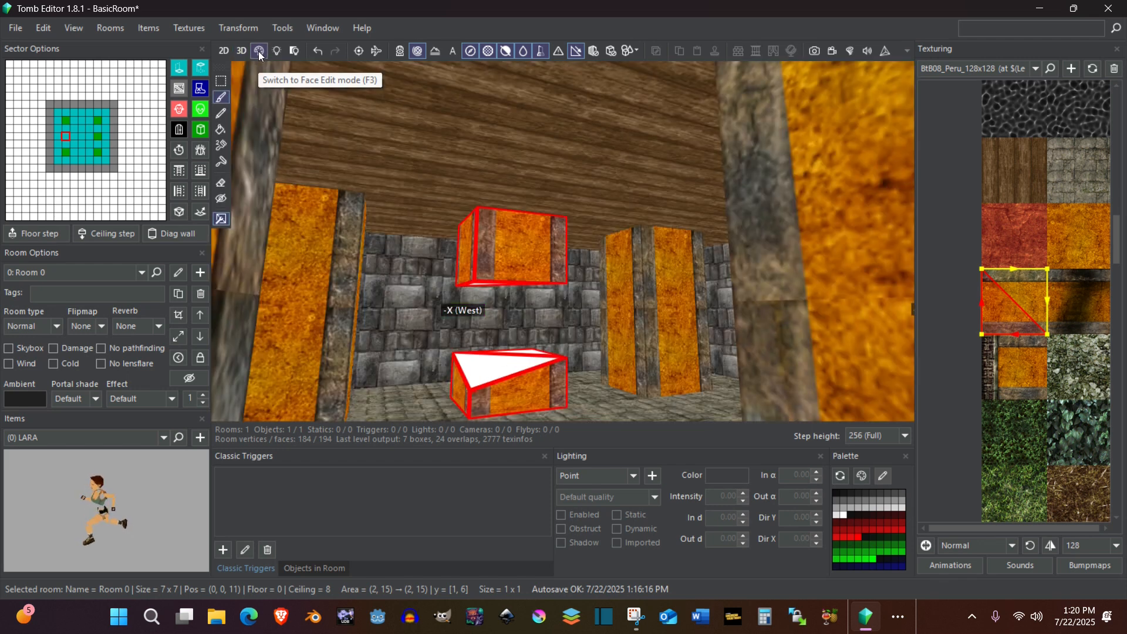
right_click_drag(446, 329, 452, 359)
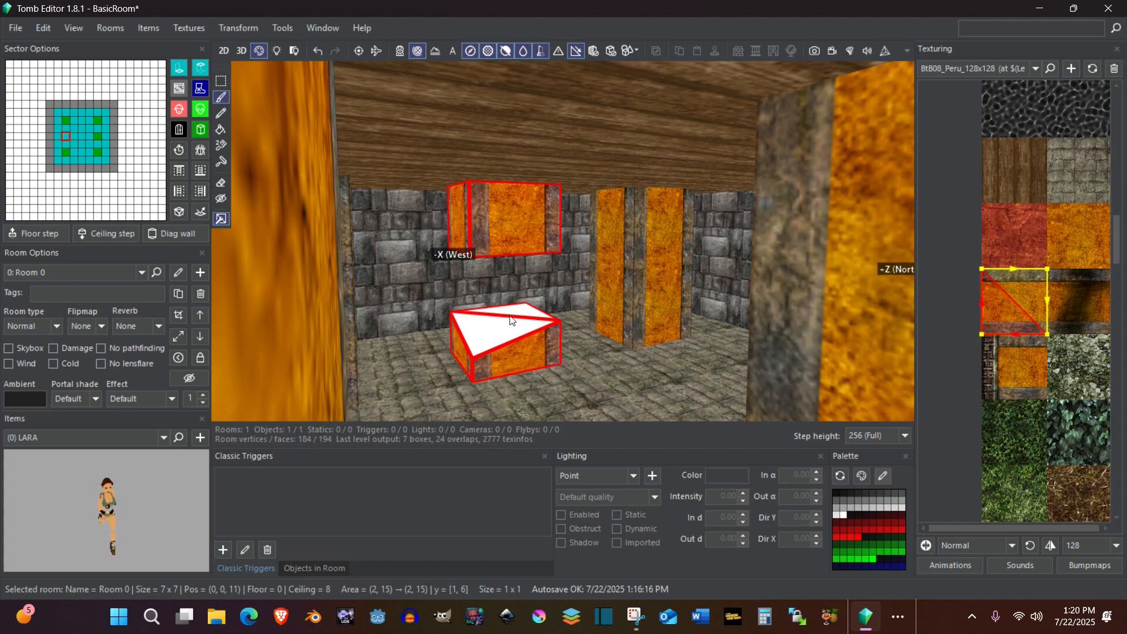
mouse_move(491, 297)
right_mouse_down()
mouse_move(519, 229)
mouse_move(491, 245)
mouse_move(498, 317)
mouse_move(506, 293)
mouse_move(495, 303)
right_mouse_up()
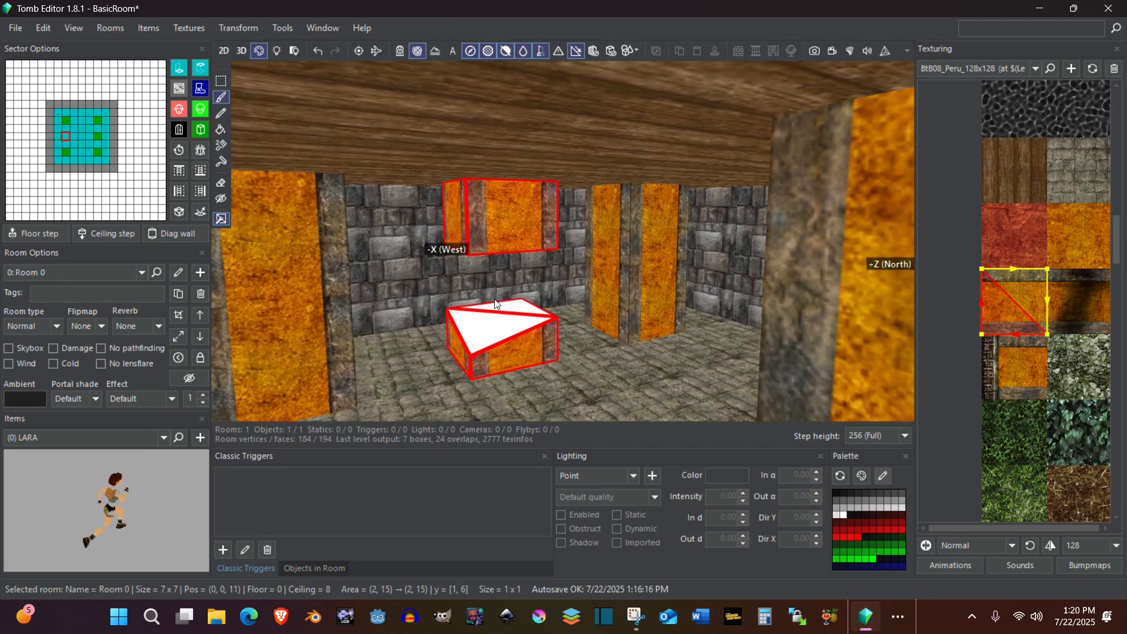
scroll(516, 358, "up", 3)
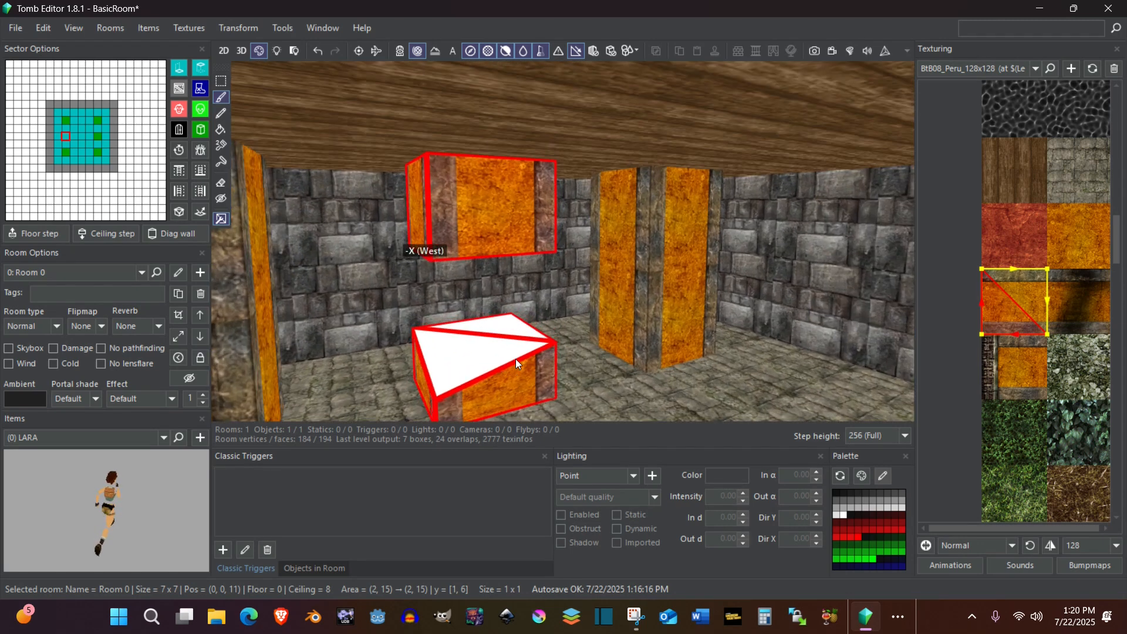
right_click_drag(516, 359, 512, 344)
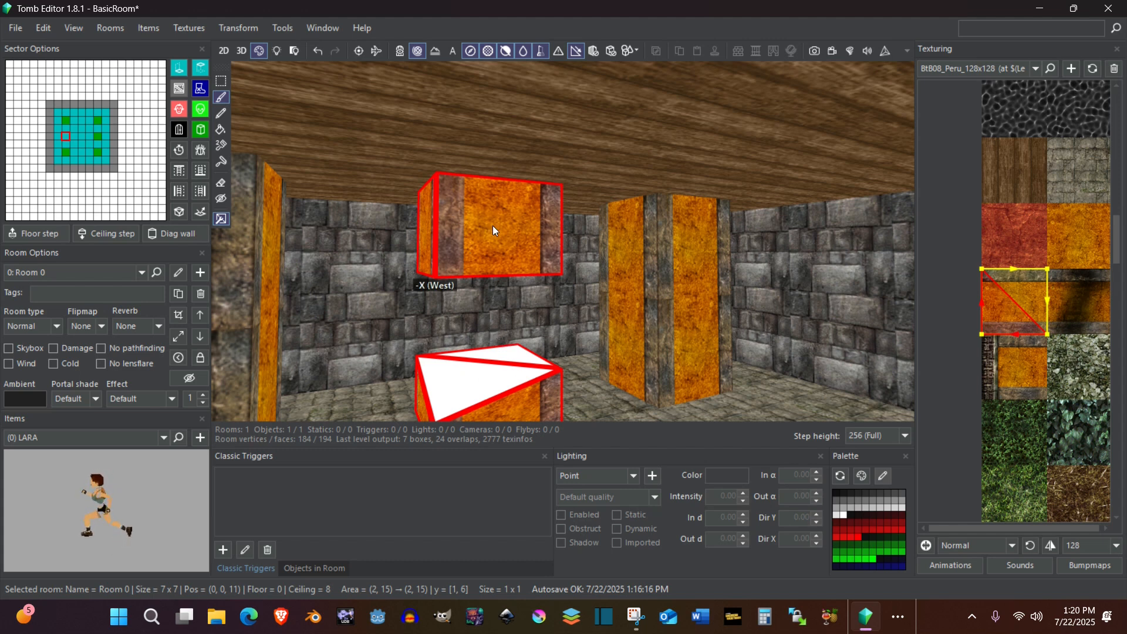
key("Escape")
scroll(517, 324, "up", 2)
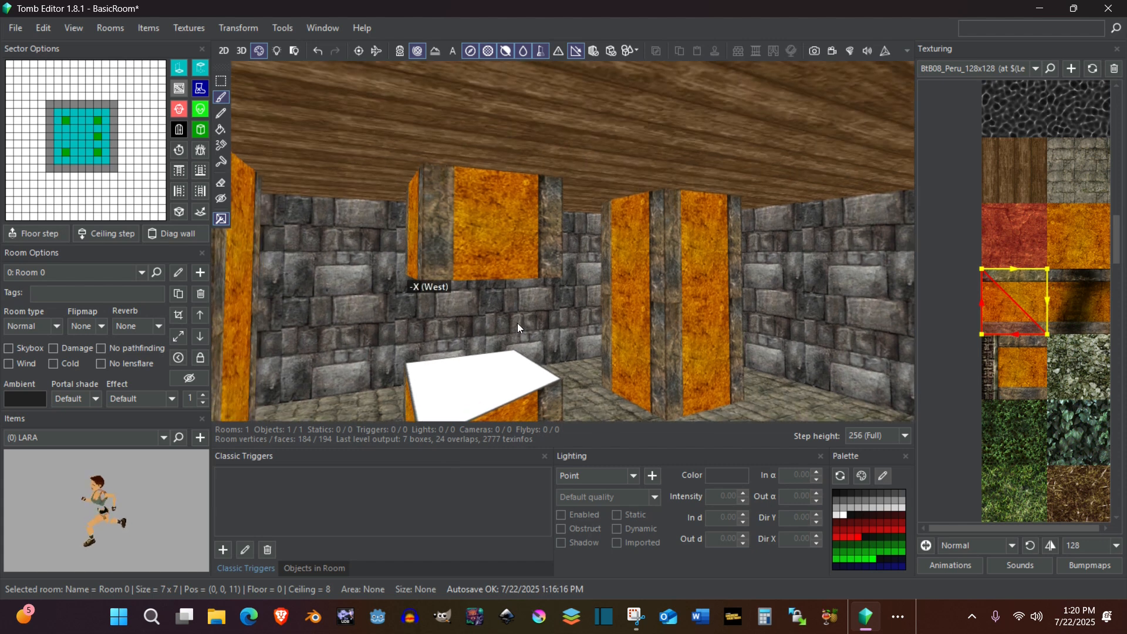
right_click_drag(516, 323, 525, 283)
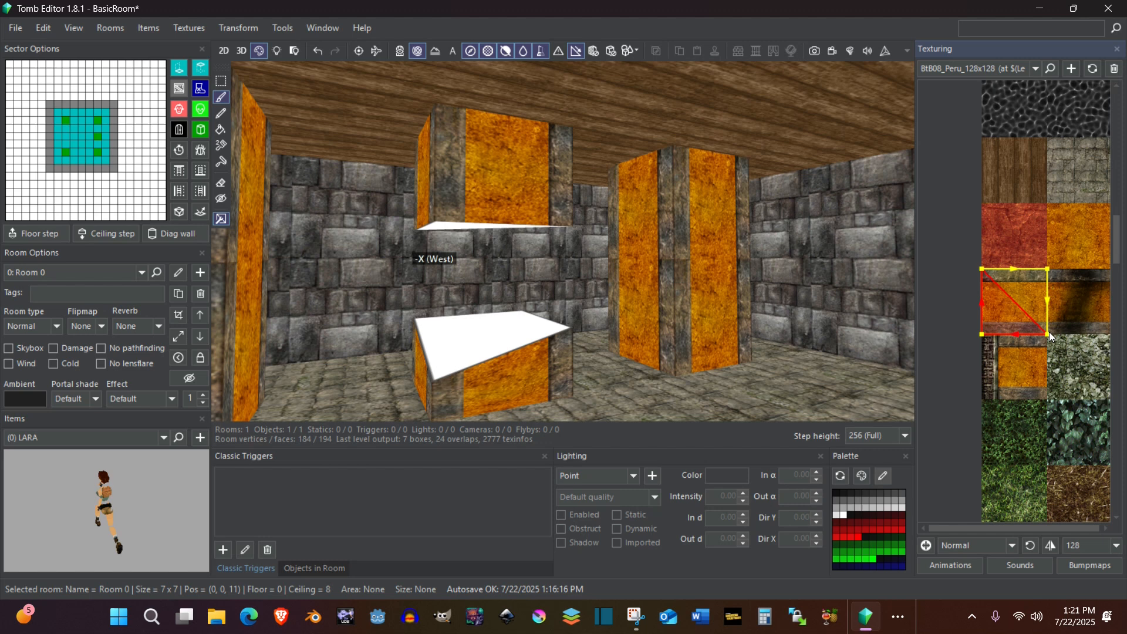
Narrow the texture selection on the framed orange tile to half its width and try it on the lower block's side
left_click_drag(1048, 333, 1016, 333)
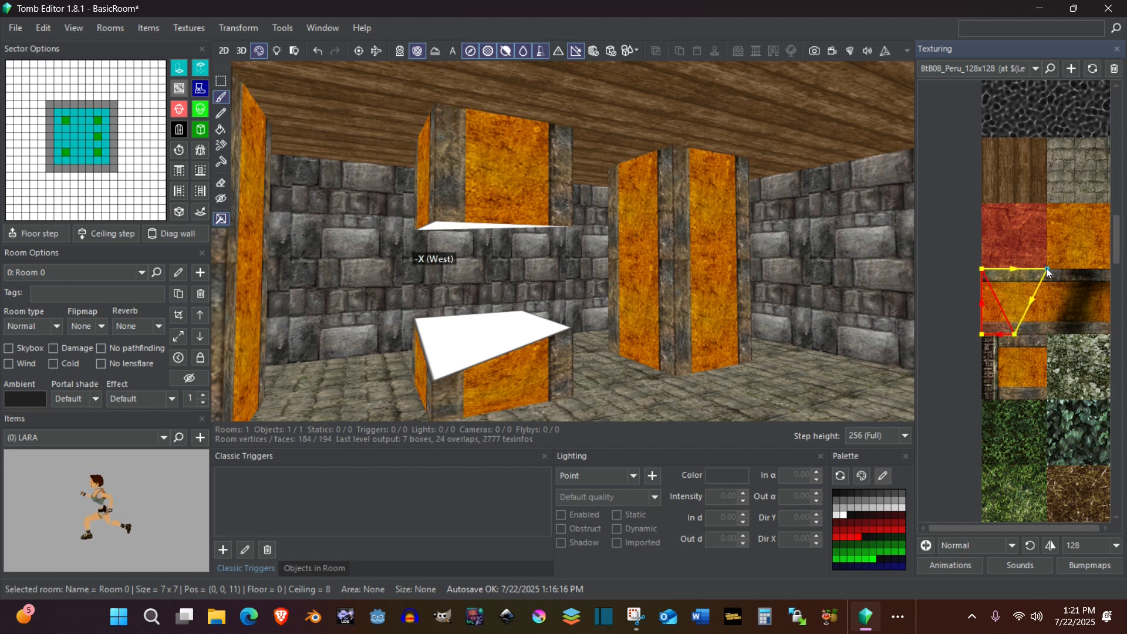
left_click_drag(1046, 269, 1016, 268)
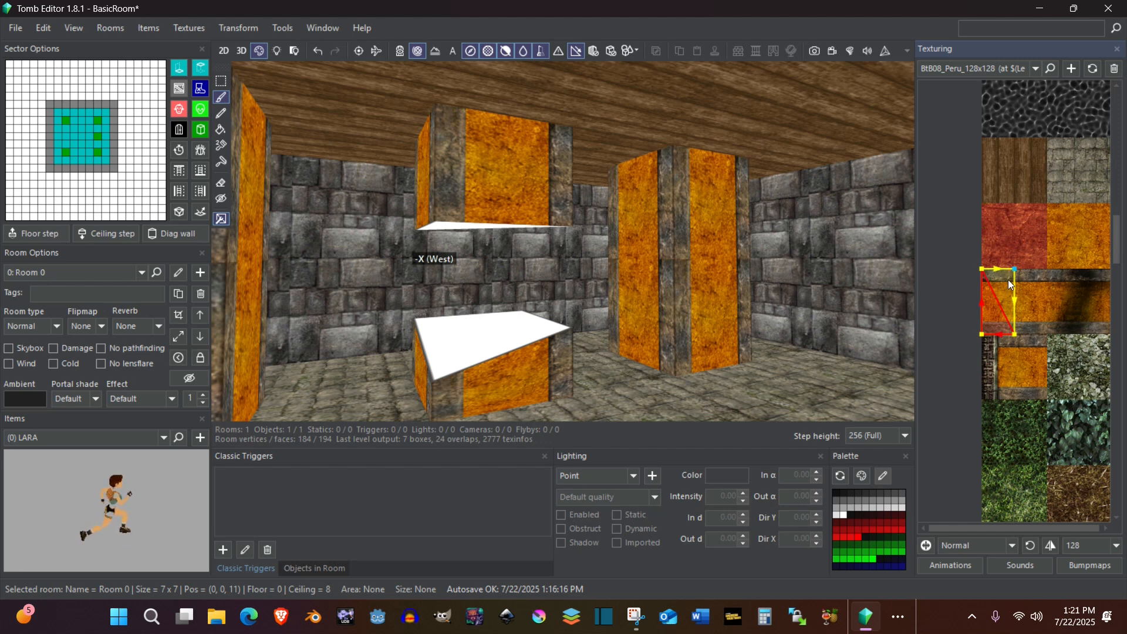
left_click(528, 383)
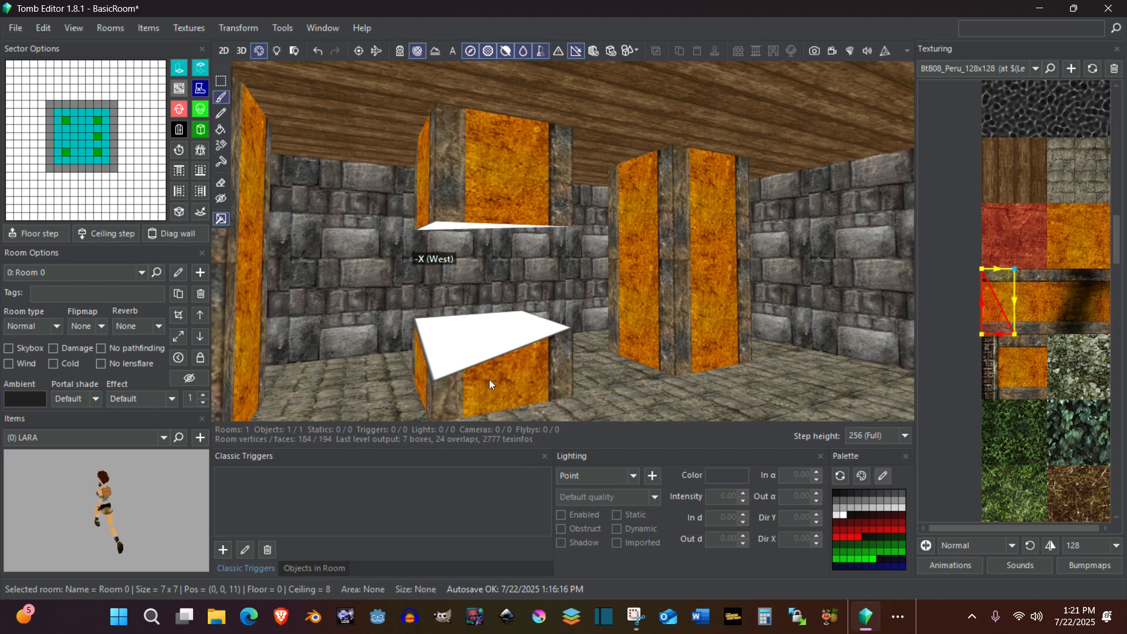
Widen the texture selection to three quarters of the framed orange tile and try it on the hanging block's side
right_click_drag(489, 365, 458, 346)
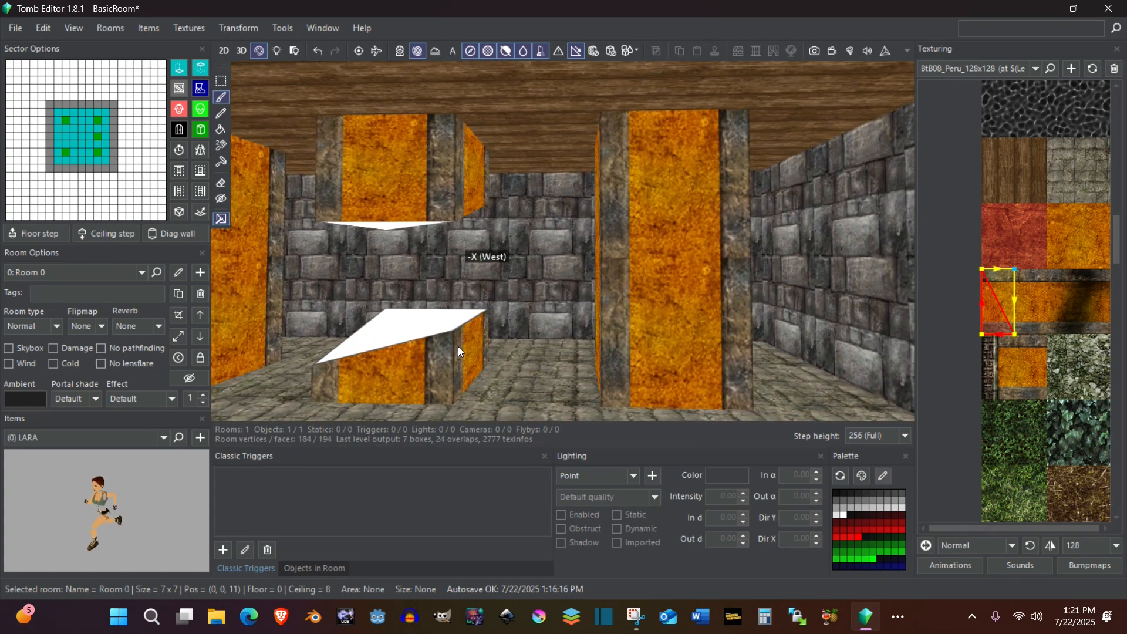
right_click_drag(519, 327, 802, 363)
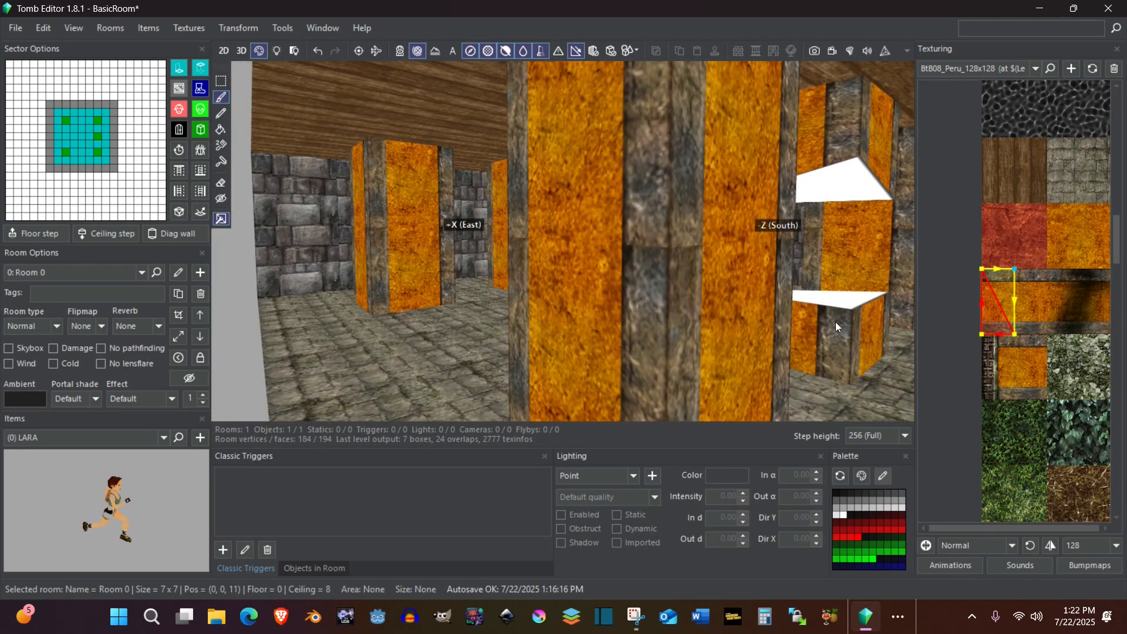
right_click_drag(838, 207, 856, 230)
right_click_drag(479, 153, 751, 159)
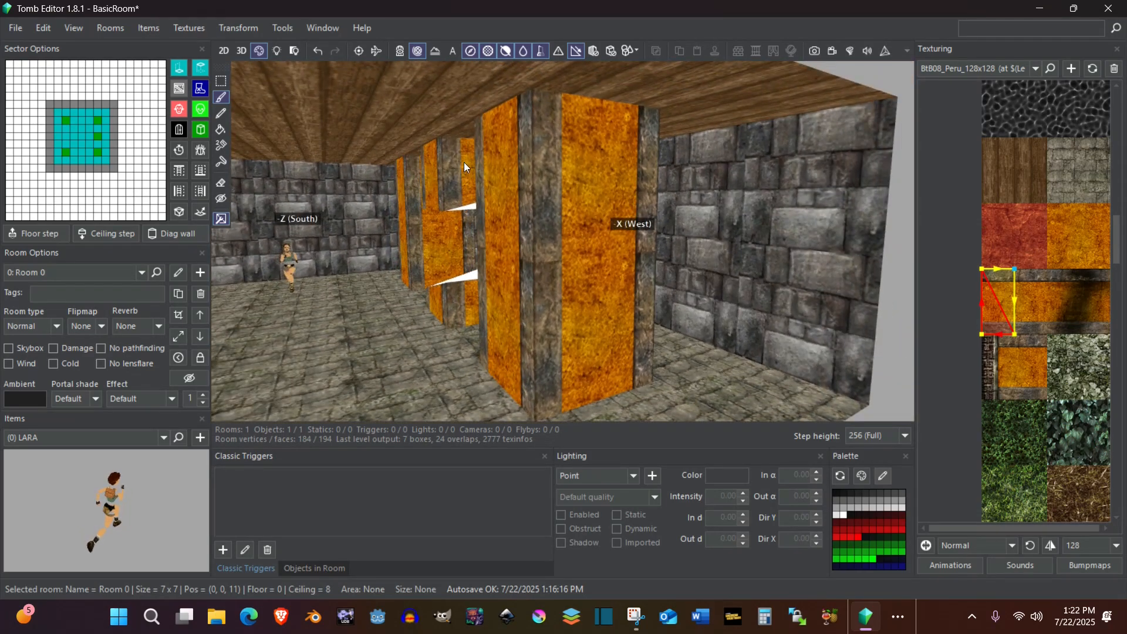
right_click_drag(443, 174, 424, 209)
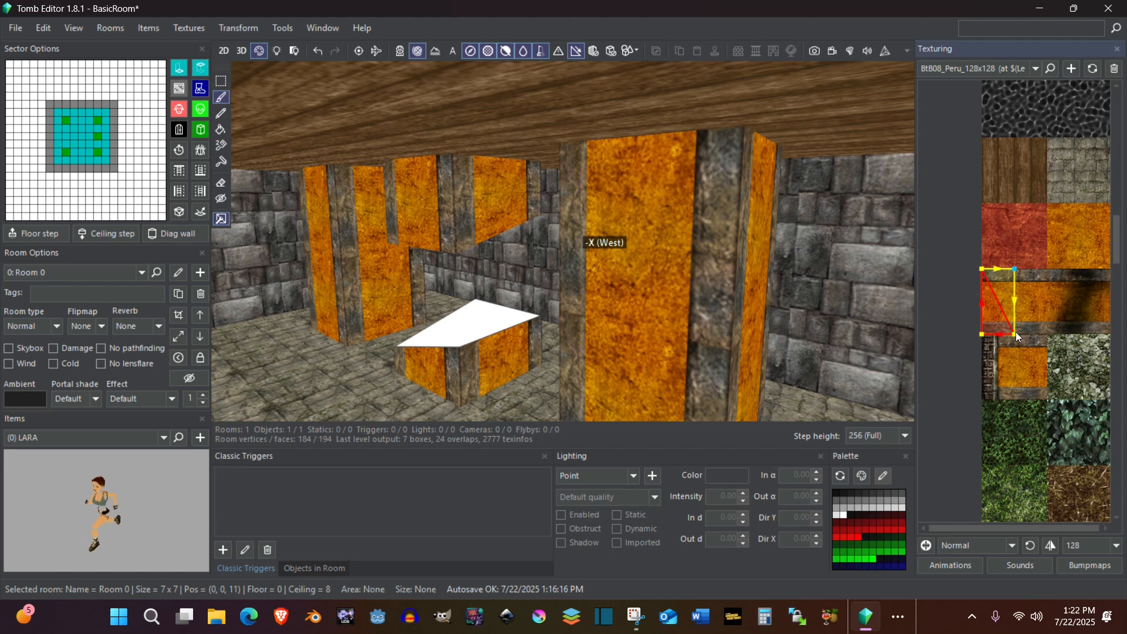
left_click_drag(1016, 333, 1031, 334)
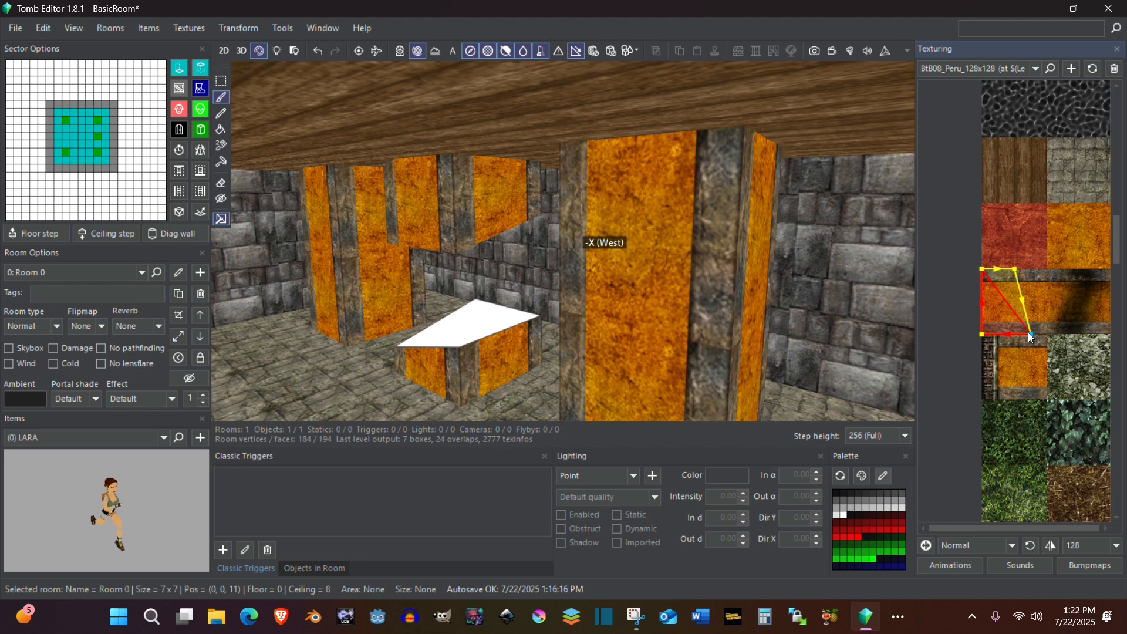
left_click_drag(1019, 270, 1031, 270)
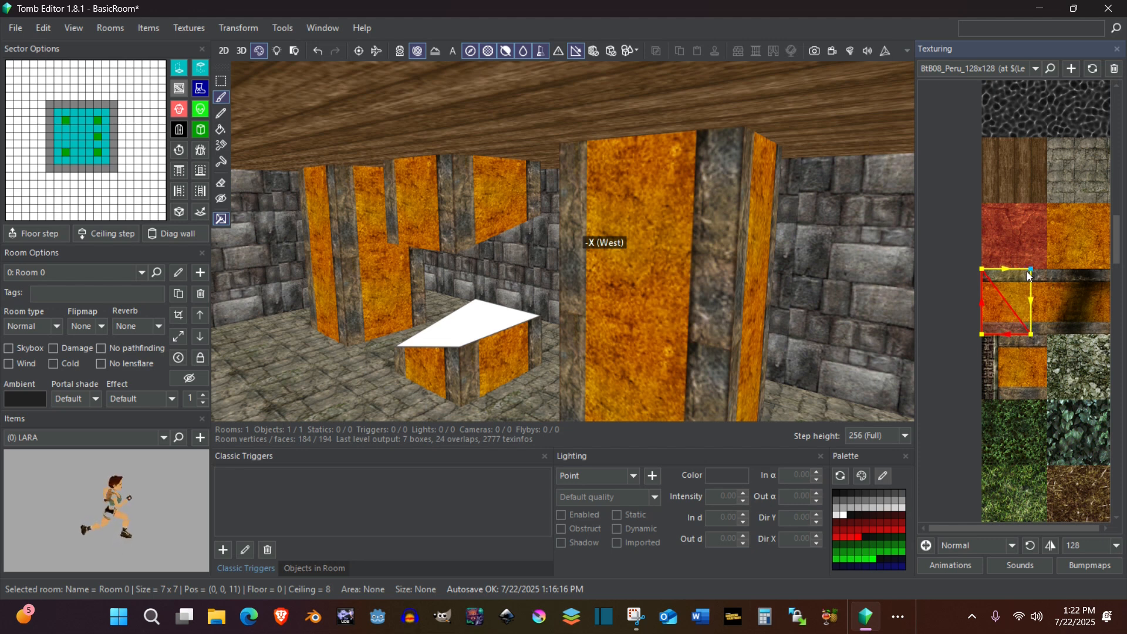
left_click(411, 206)
Texture both triangles of the hanging block's sloped underside with the plain orange tile
right_click_drag(491, 209, 644, 184)
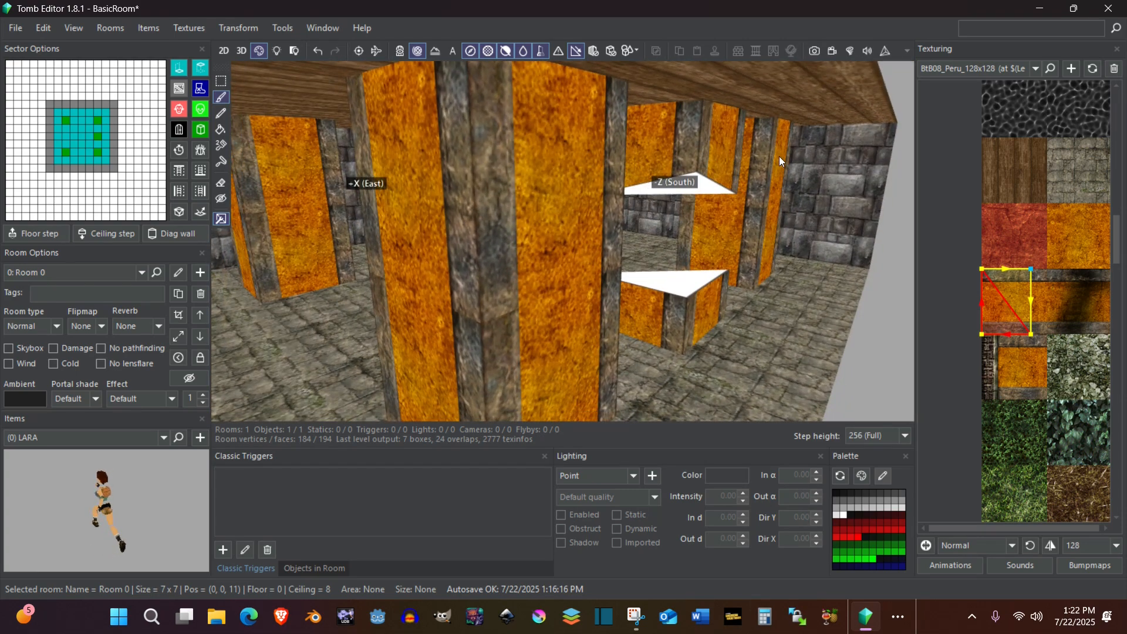
right_click_drag(779, 156, 557, 170)
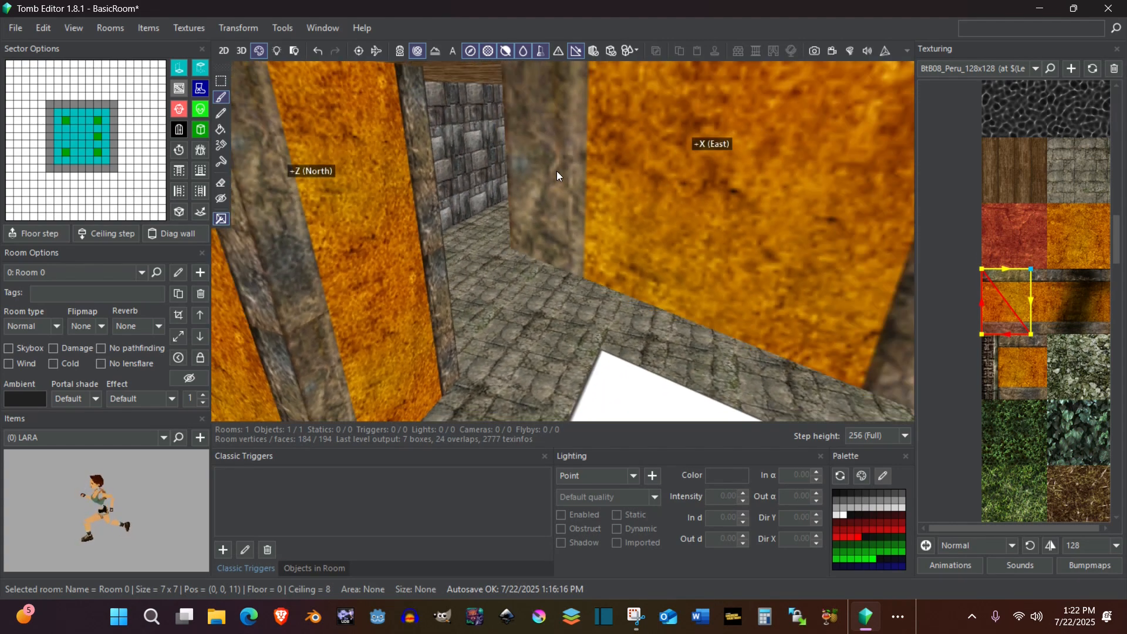
scroll(556, 171, "down", 6)
right_click_drag(619, 209, 640, 138)
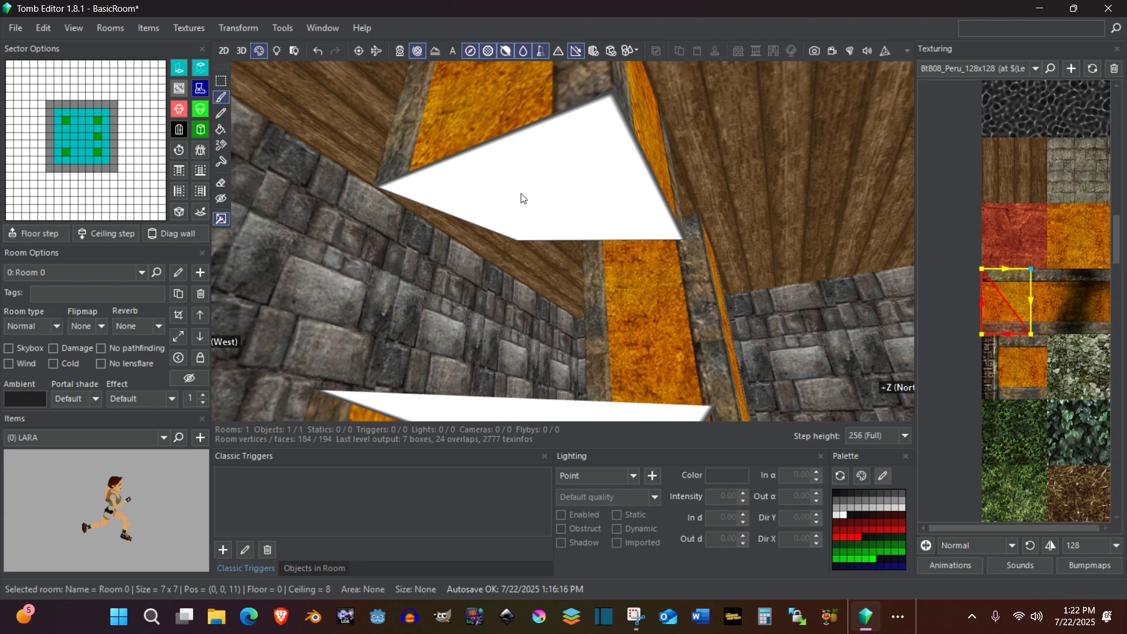
left_click(1092, 238)
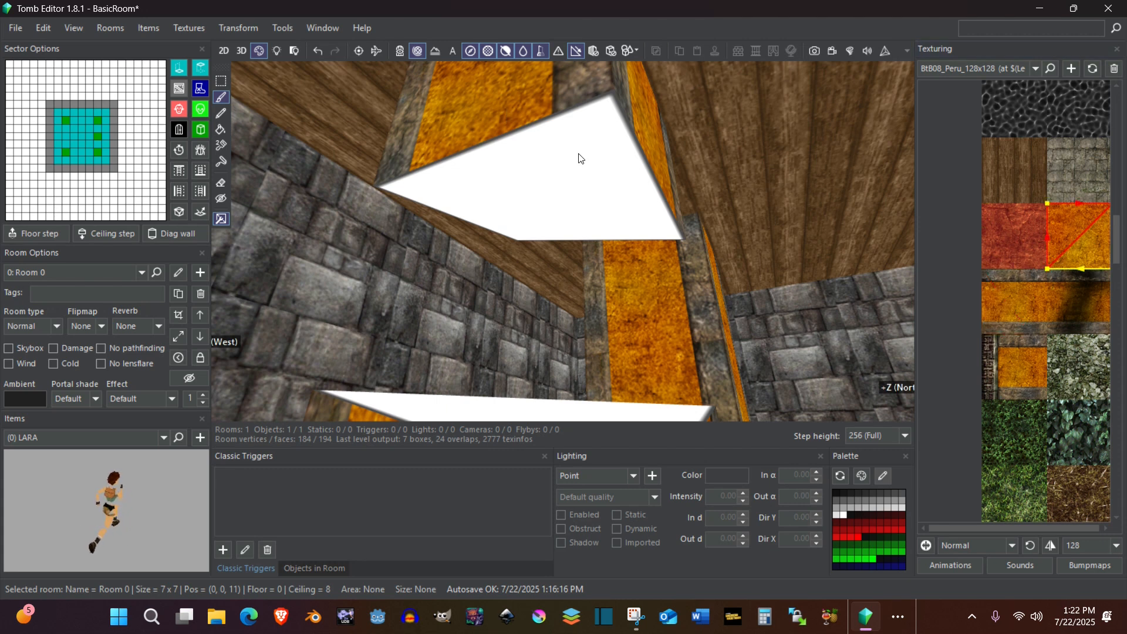
left_click(562, 183)
left_click(522, 219)
right_click_drag(523, 217, 564, 279)
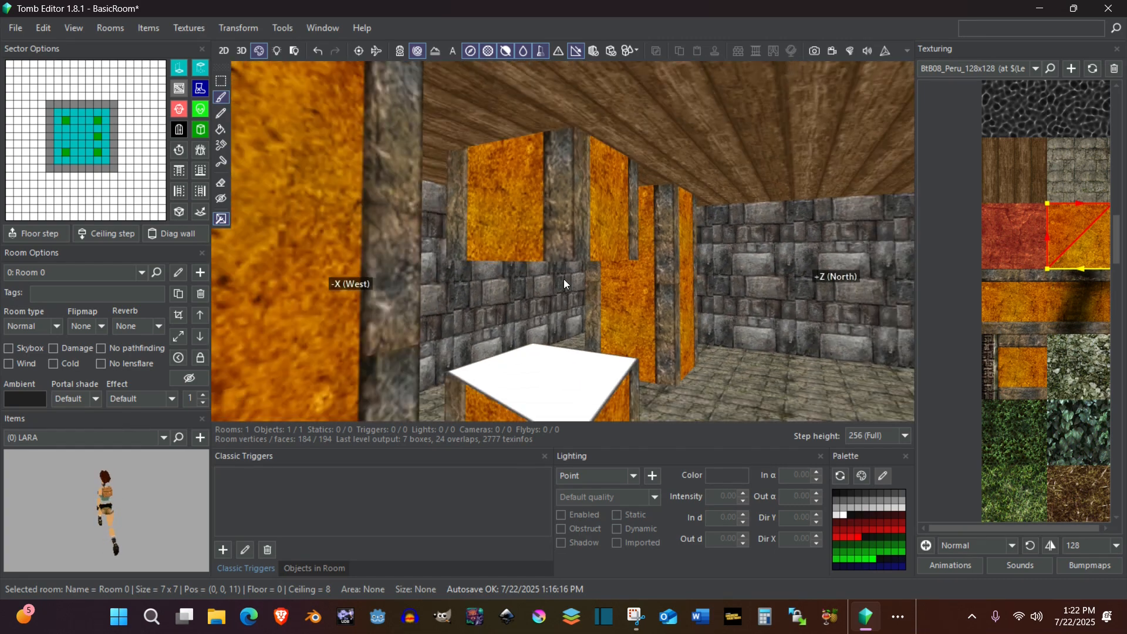
Texture the lower block's sloped top with the same plain orange tile
left_click(534, 382)
right_click_drag(625, 356, 561, 364)
mouse_move(527, 350)
right_mouse_down()
mouse_move(491, 368)
mouse_move(450, 357)
mouse_move(477, 368)
mouse_move(523, 334)
right_mouse_up()
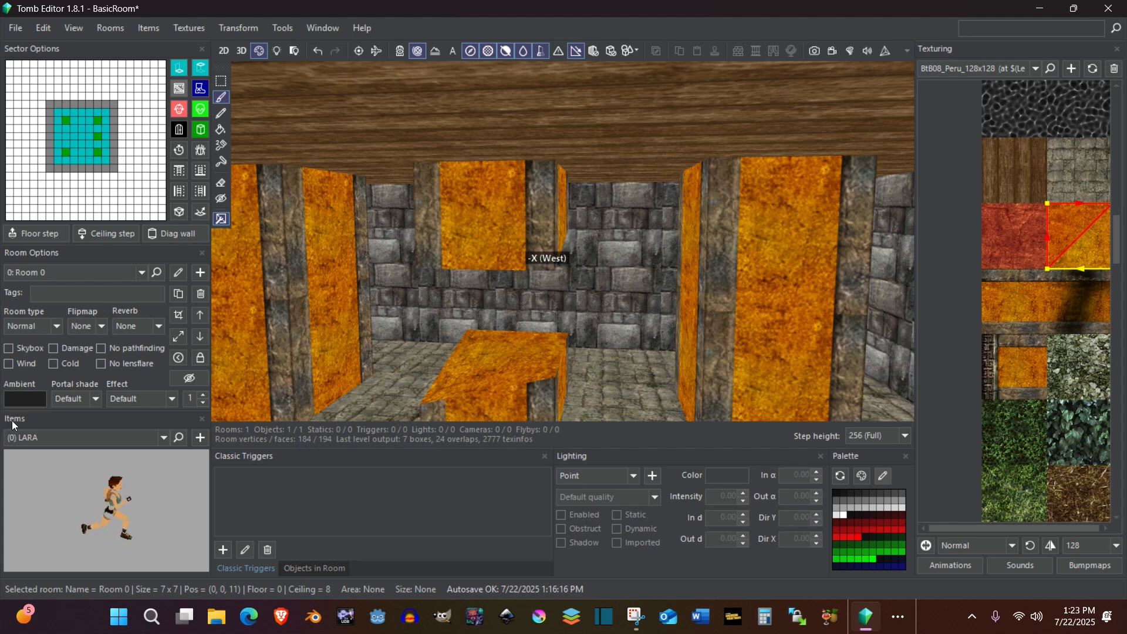
Search the items for "med" and select SMALLMEDI_ITEM as the object to place
left_click(123, 489)
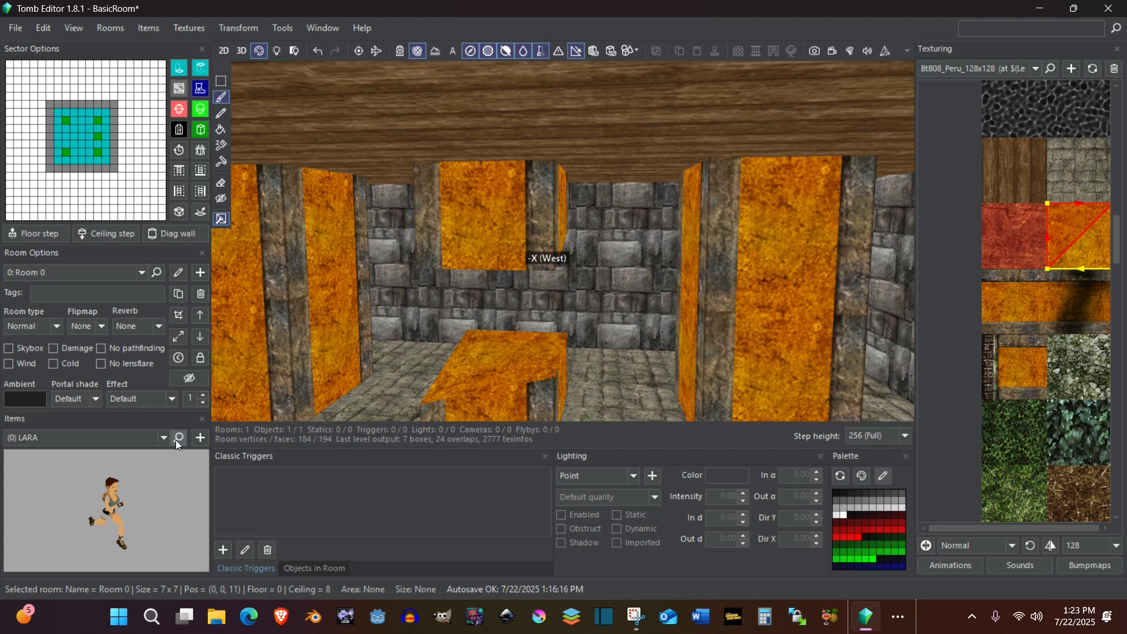
left_click(179, 440)
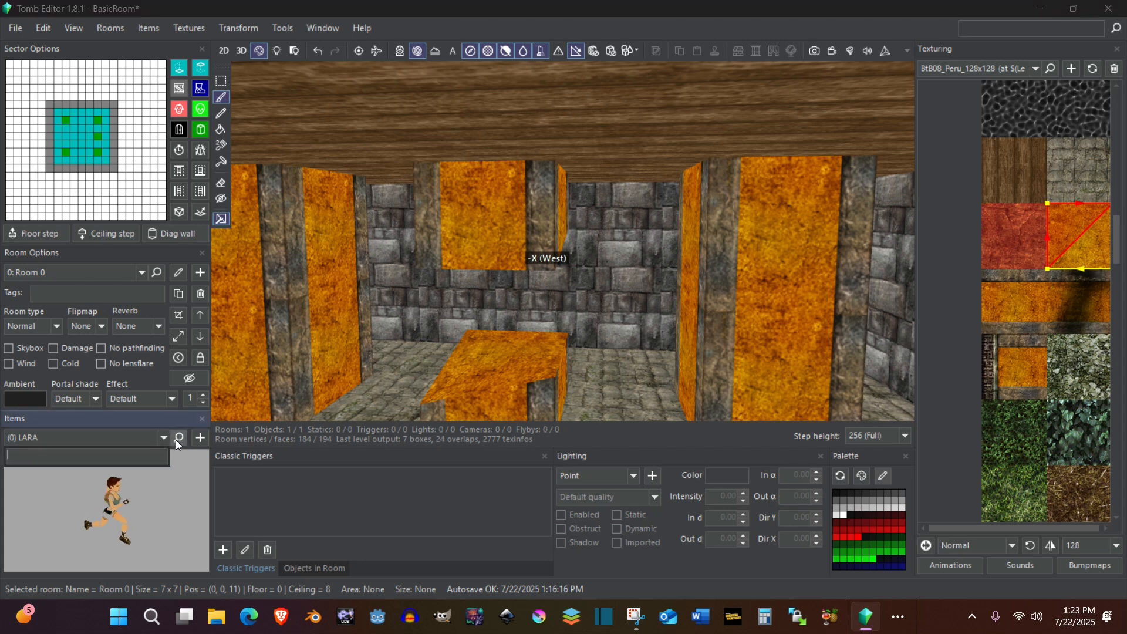
type("med")
key("Return")
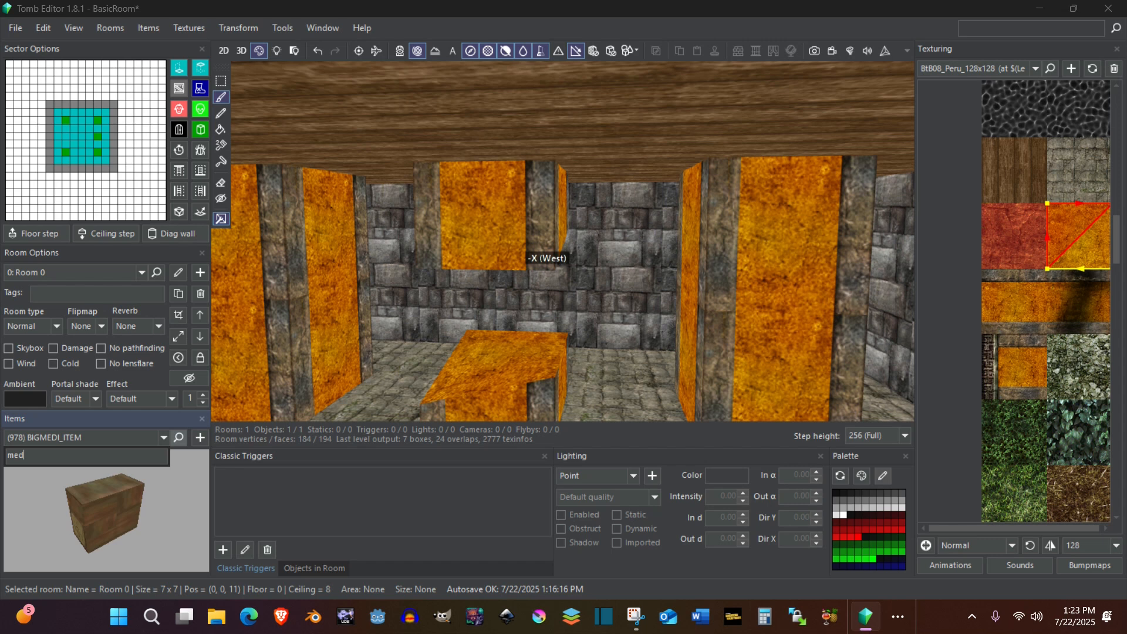
key("Return")
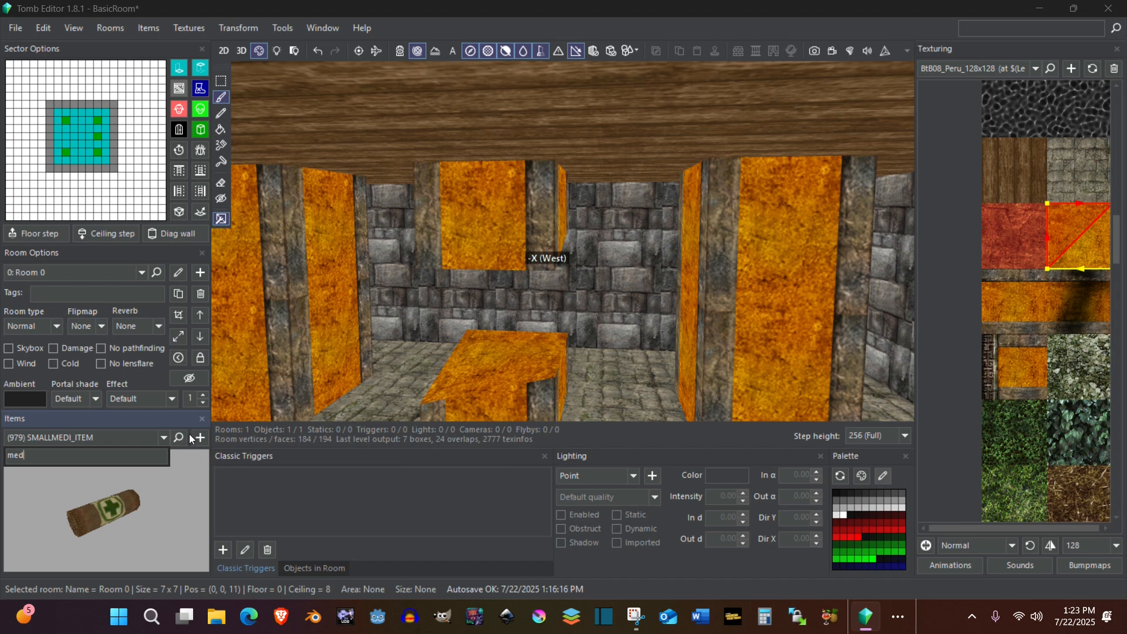
left_click(179, 471)
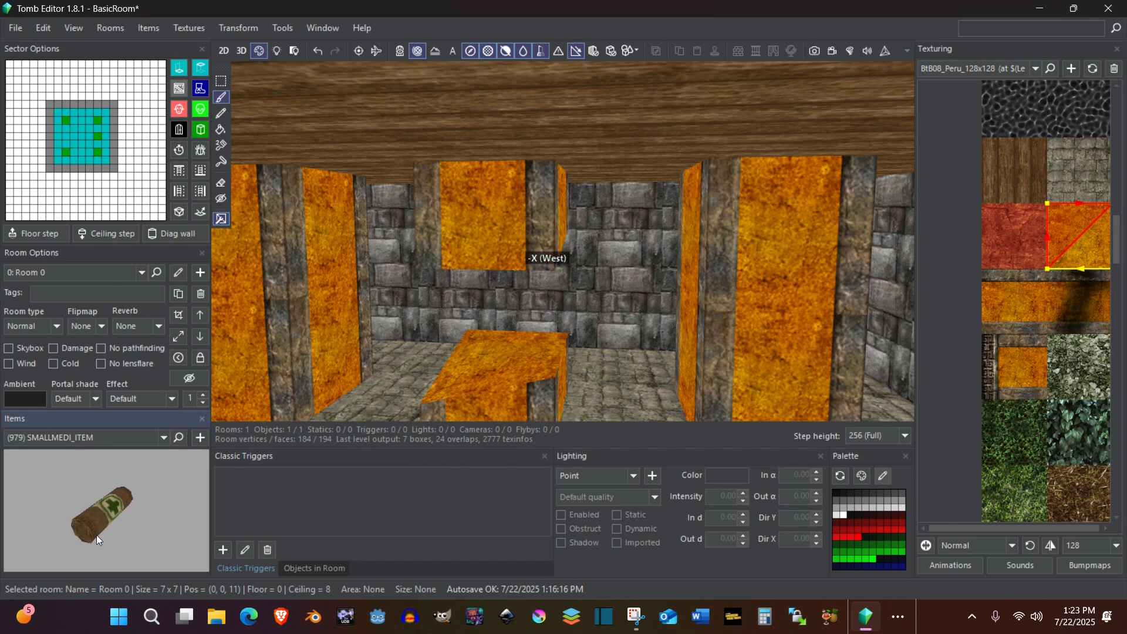
Switch to Geometry mode and place the SMALLMEDI_ITEM on the sloped top of the split pillar's lower block
left_click(200, 437)
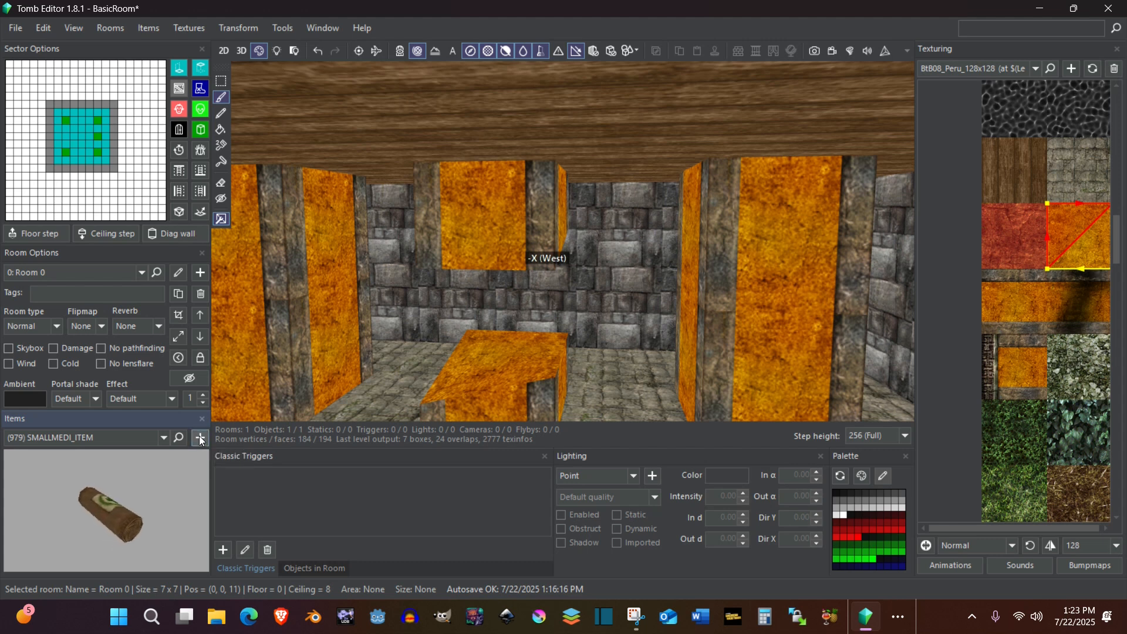
left_click(241, 51)
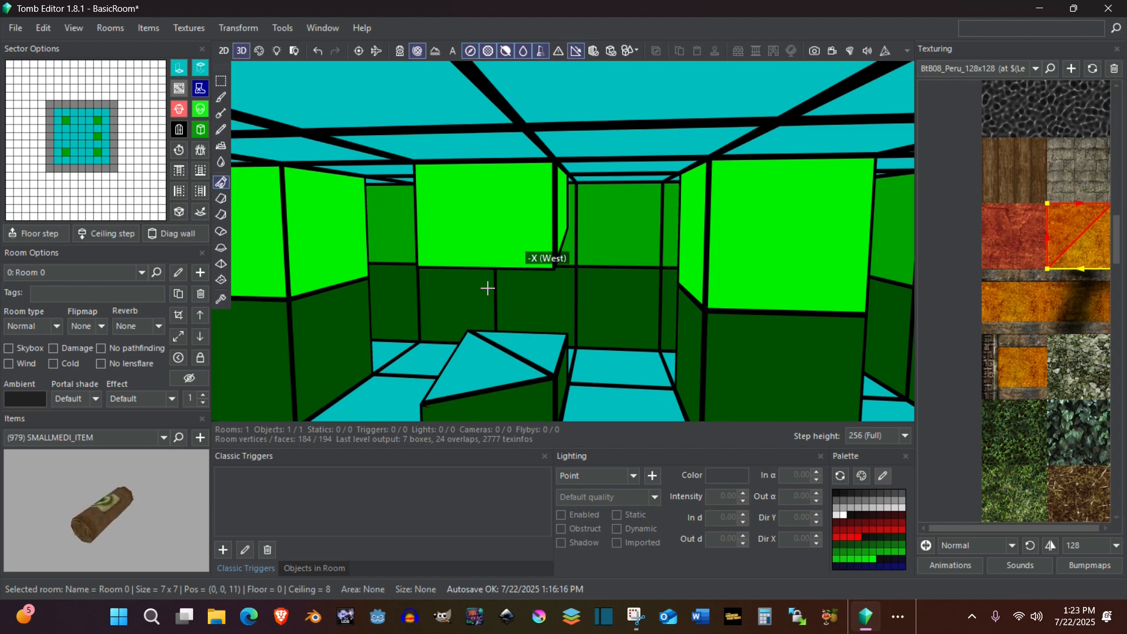
left_click(262, 54)
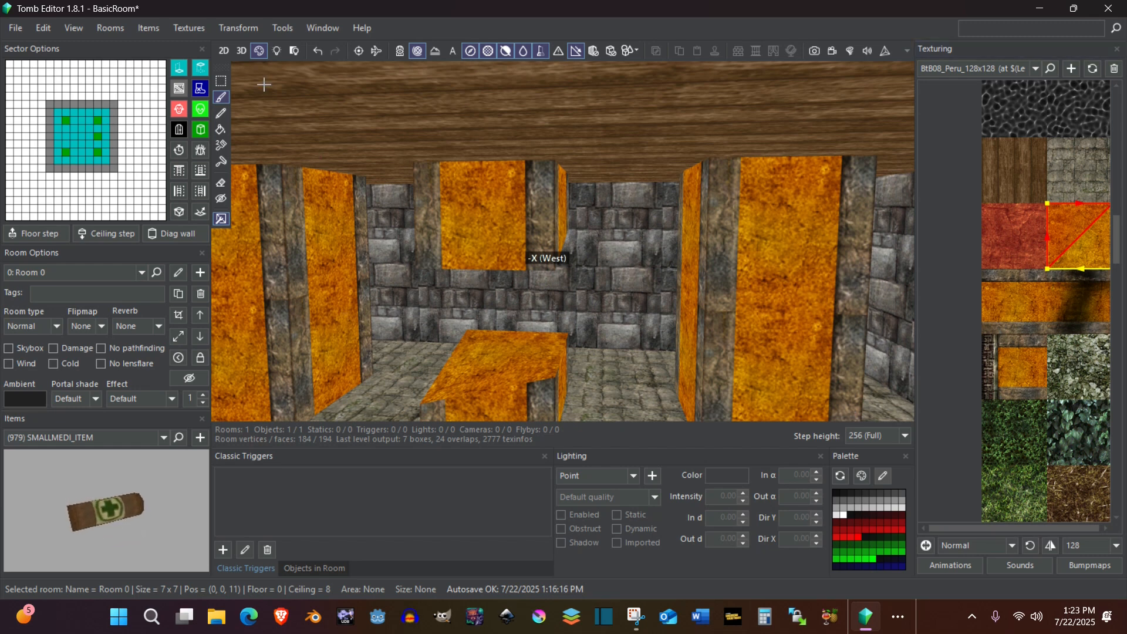
left_click(241, 52)
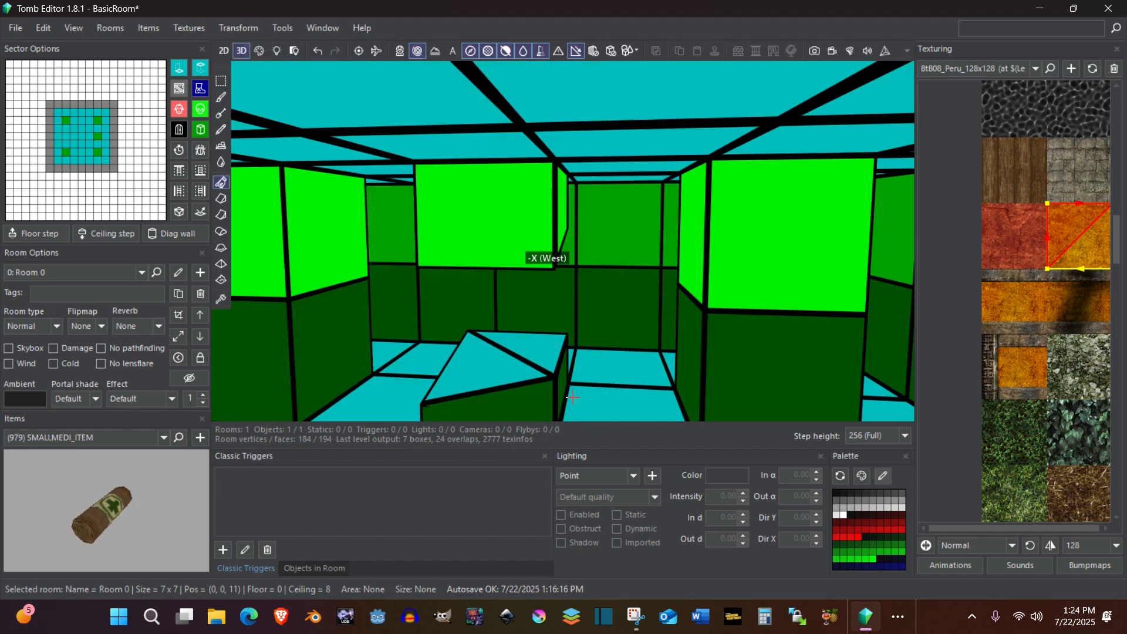
left_click(533, 348)
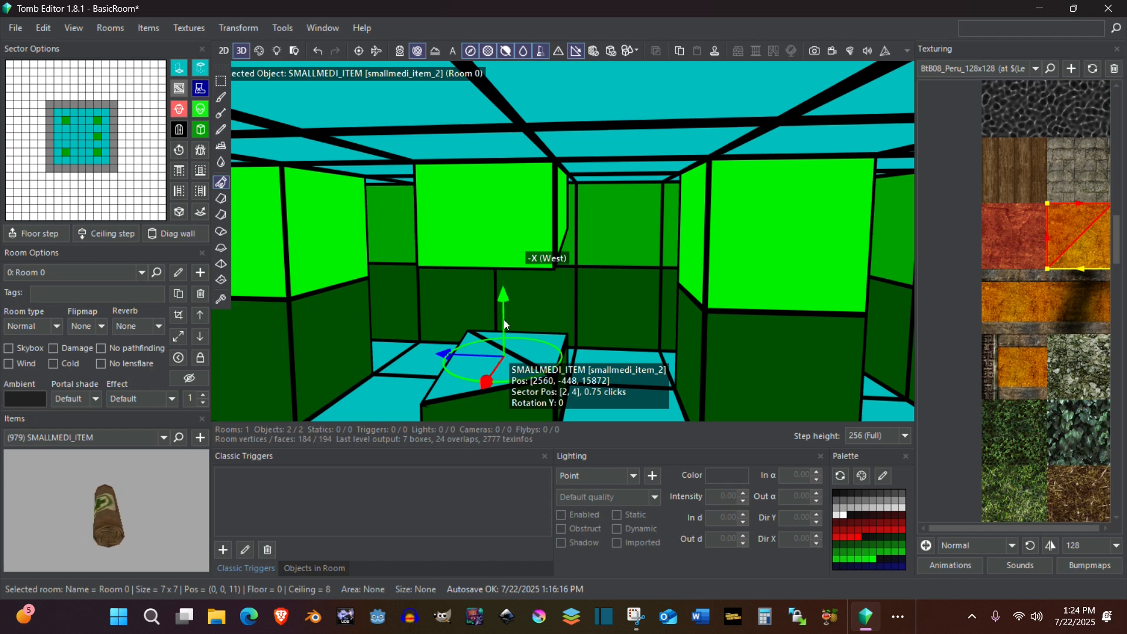
Move the small medipack to position 2368, -512, 16128, rotate it to 315 degrees about Y, and deselect it
left_click_drag(506, 299, 506, 291)
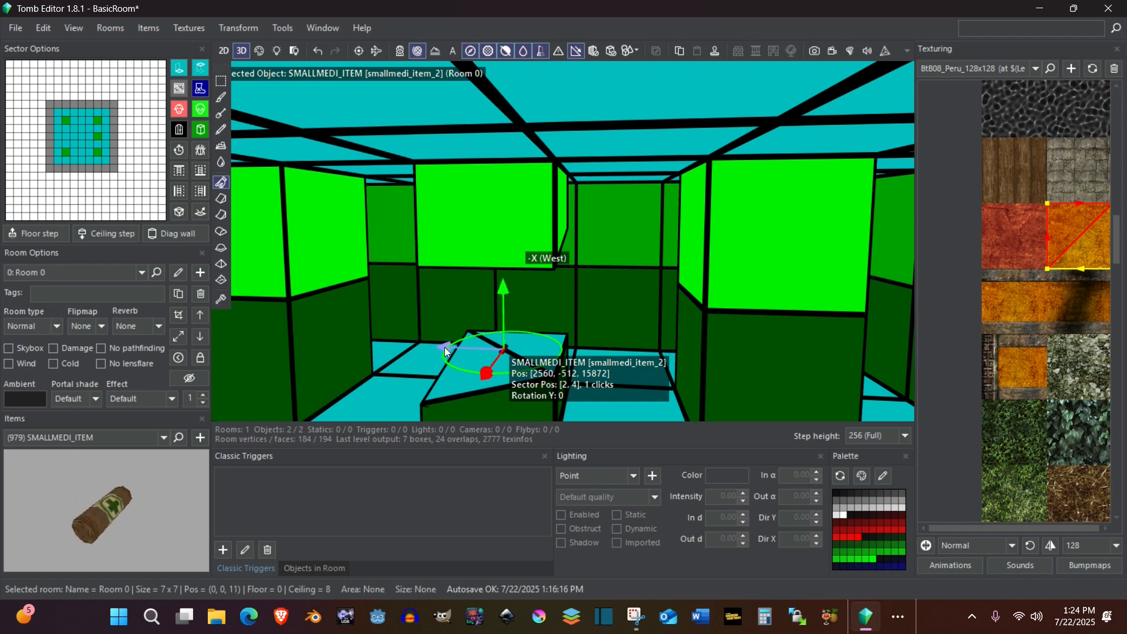
left_click_drag(445, 347, 525, 371)
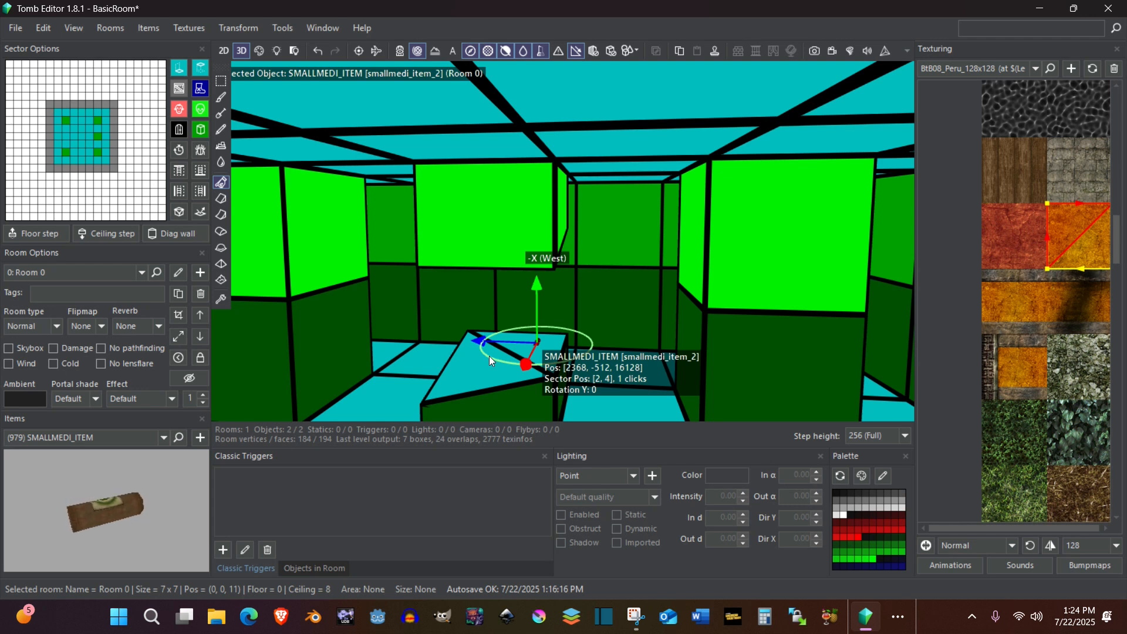
left_click_drag(500, 359, 509, 362)
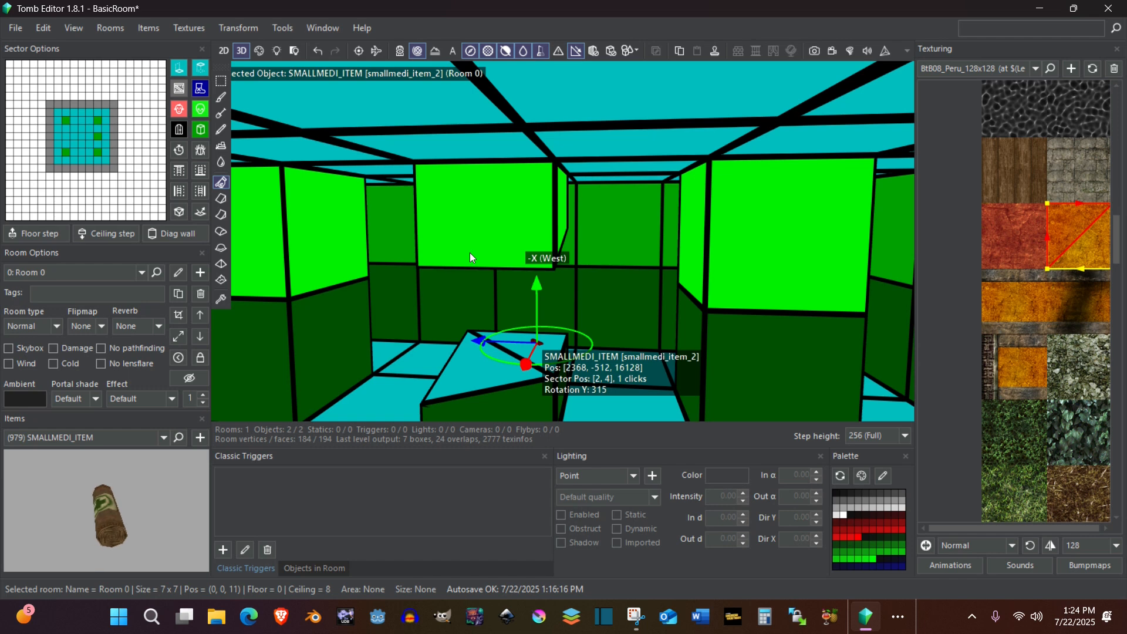
key("Escape")
right_click_drag(469, 252, 517, 311)
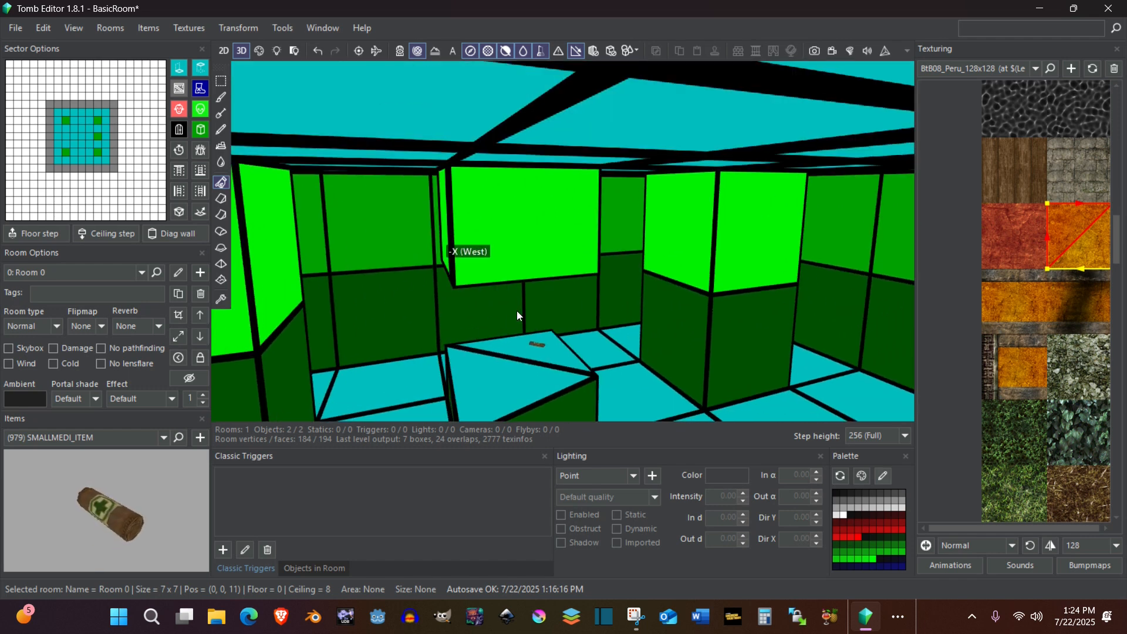
right_click_drag(538, 350, 485, 354)
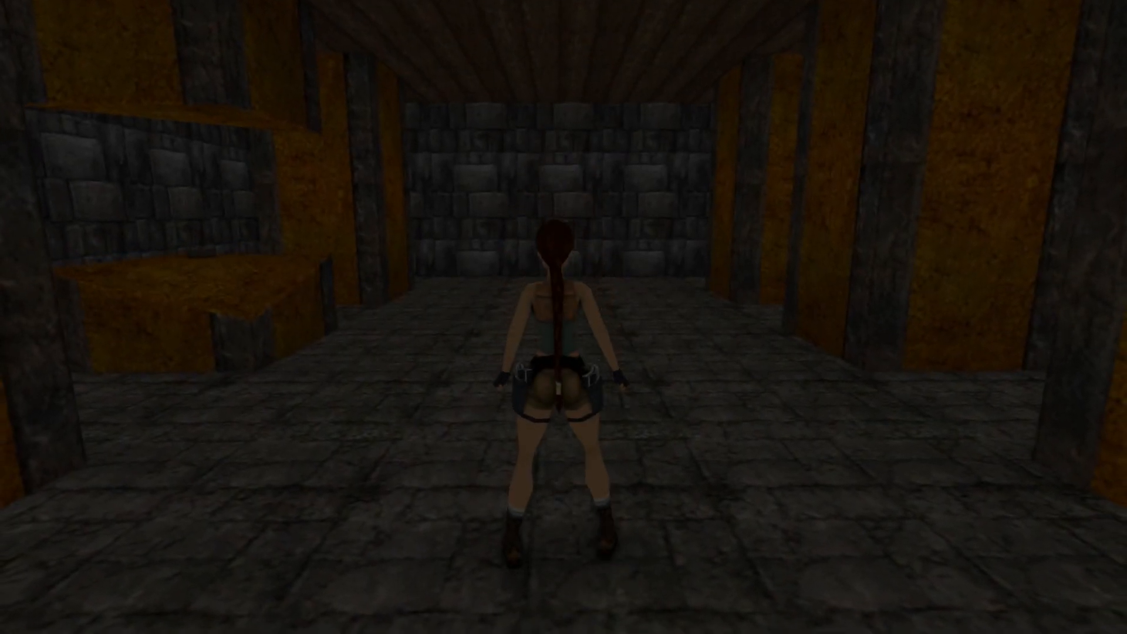
Walk Lara around the room in the test level and examine the textured walls, ceiling, pillars and split pillar
key("Up")
key("Left")
key("Up")
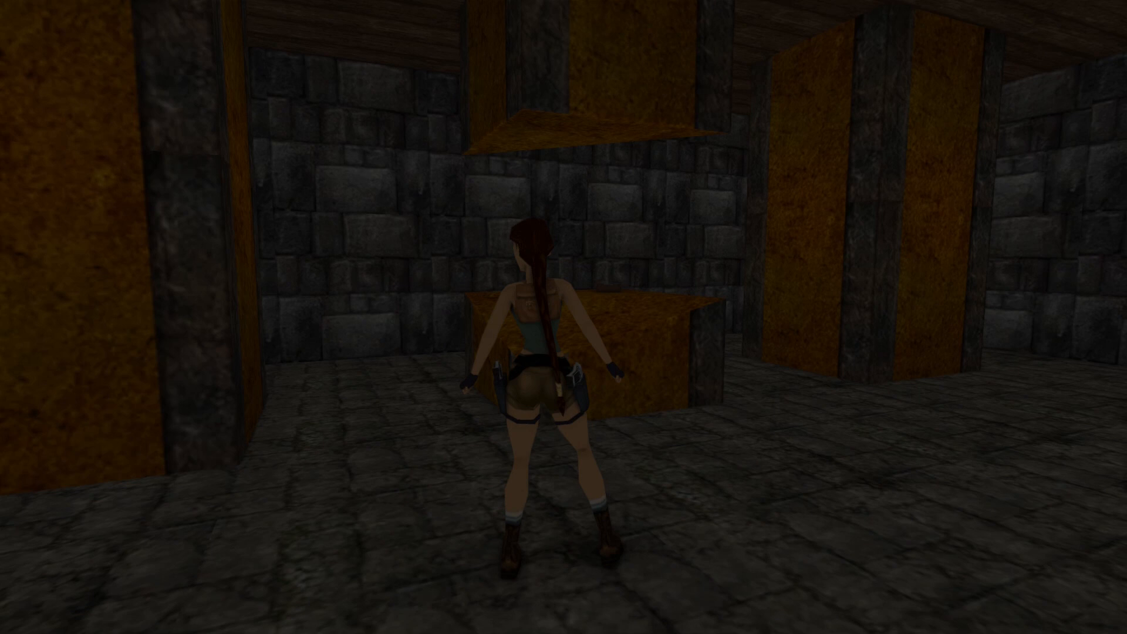
key("Left")
key("Up")
key("Right")
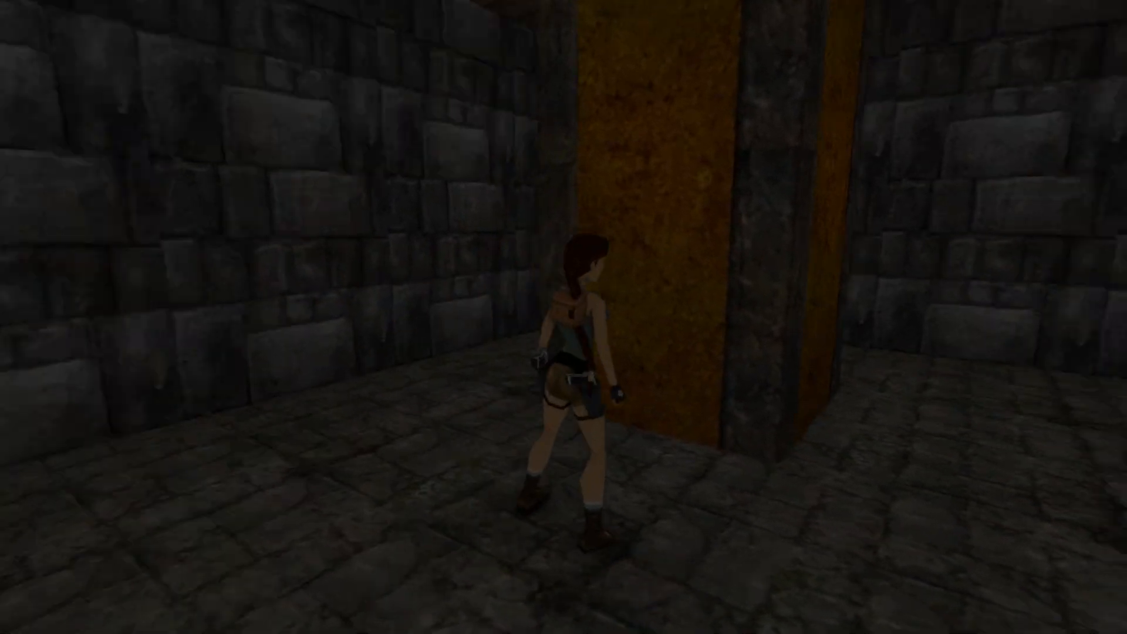
key("Right")
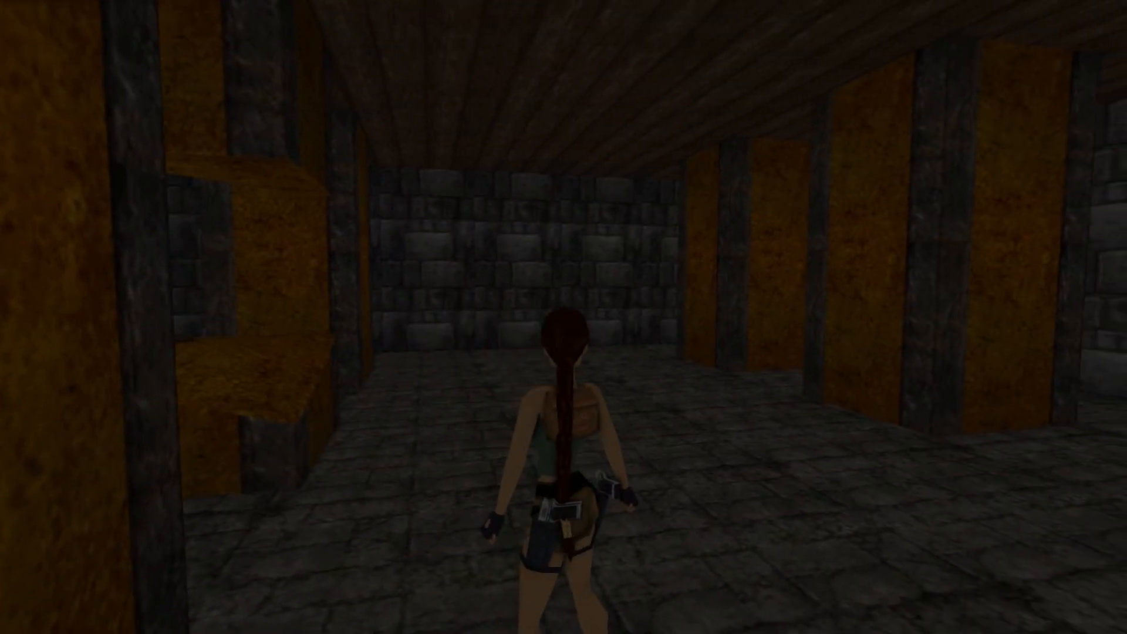
key("Right")
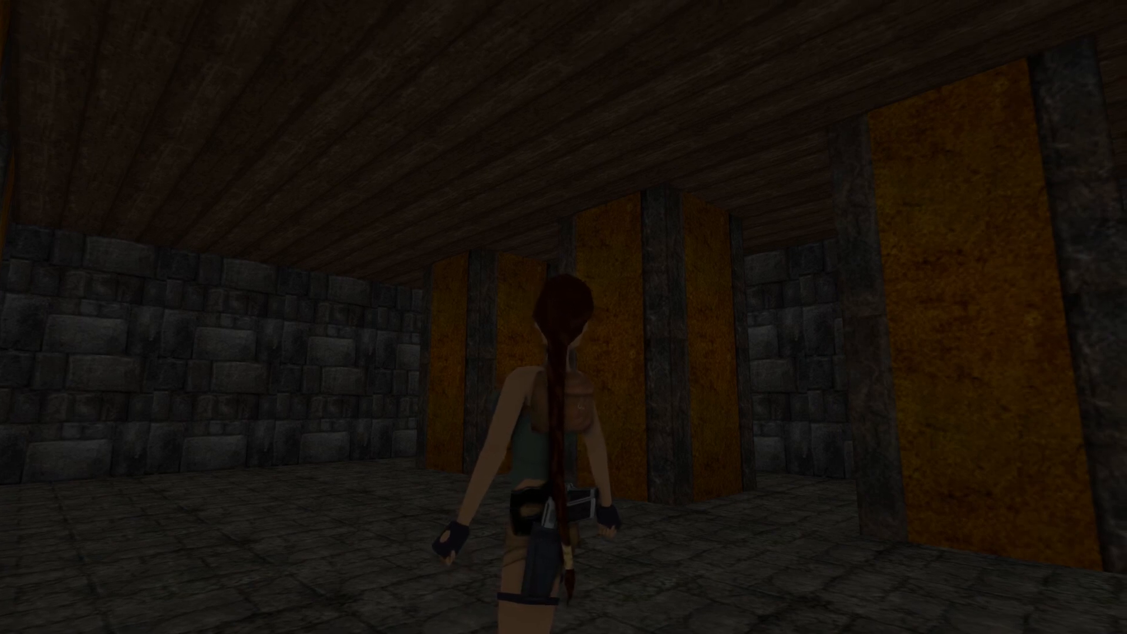
key("Right")
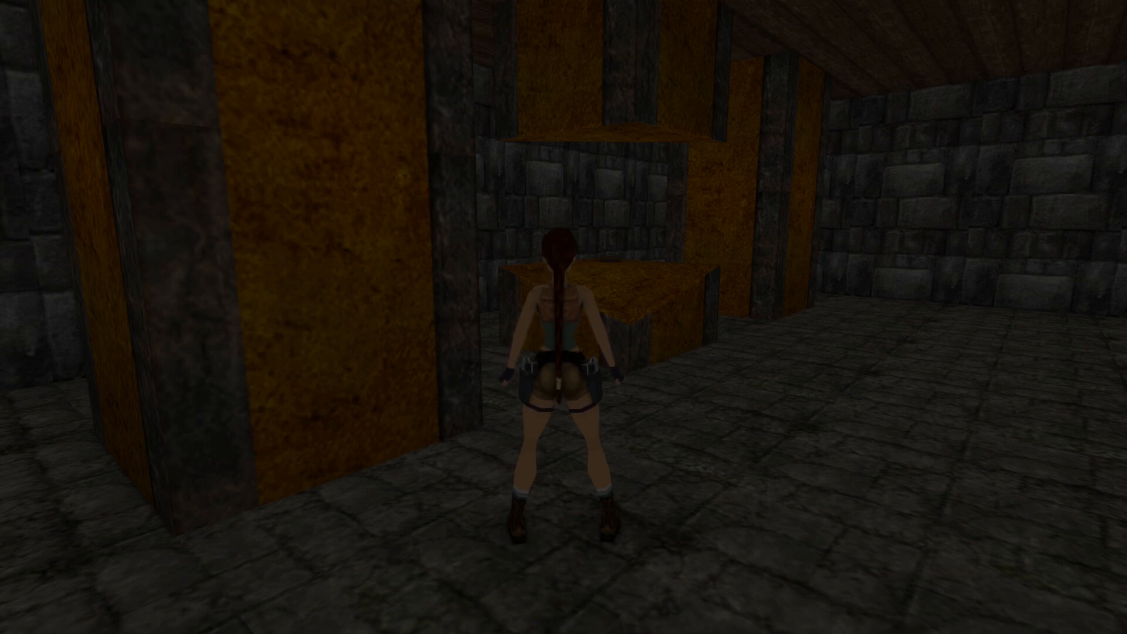
Run Lara to the split pillar, climb onto its lower block, pick up the small medipack and run off the block
key("KP_0")
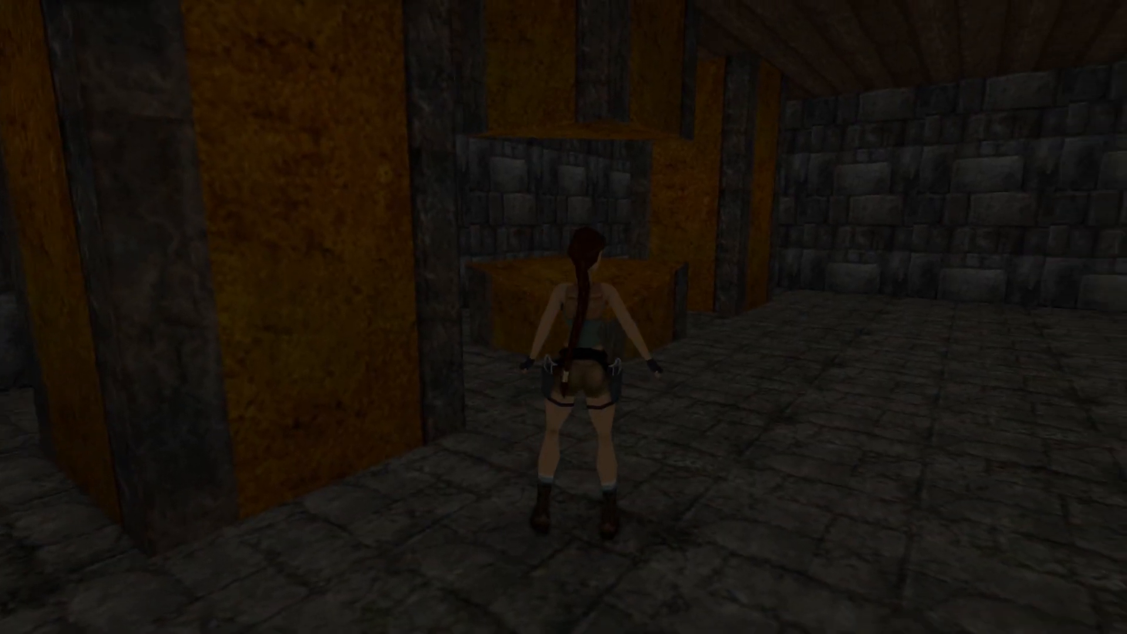
key("Up")
key("Right")
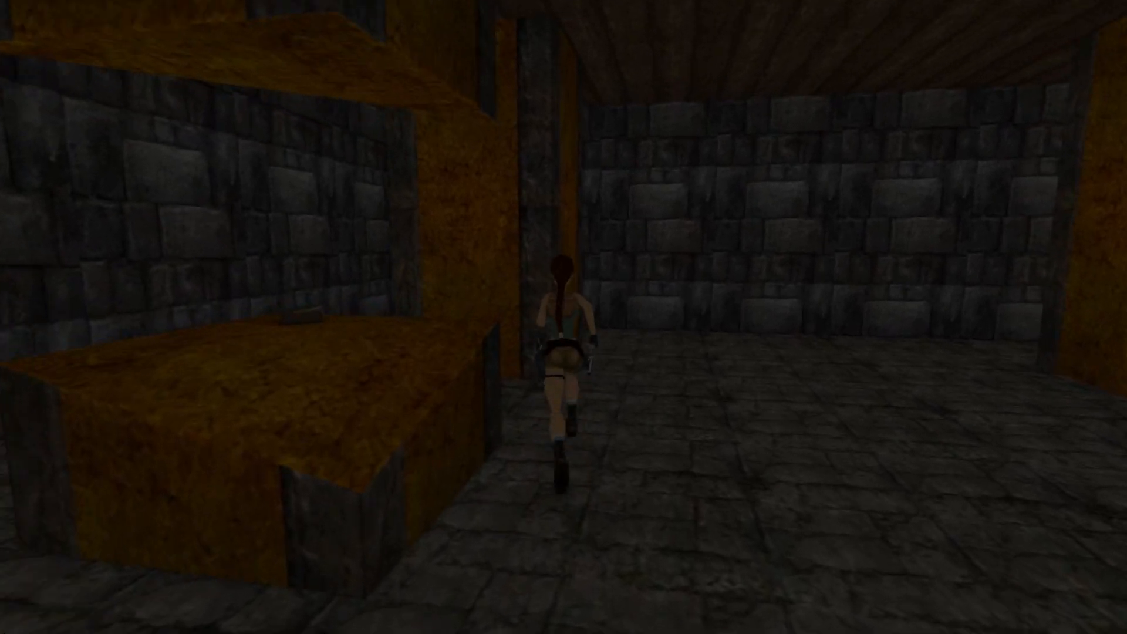
key("Left")
key("Up")
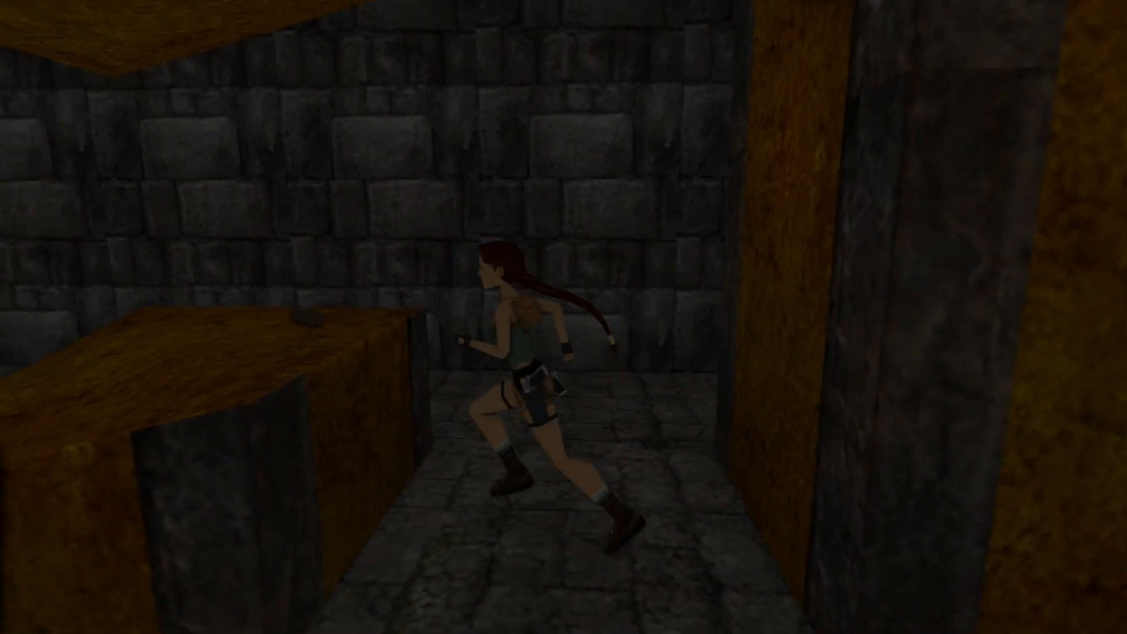
key("ctrl+Up")
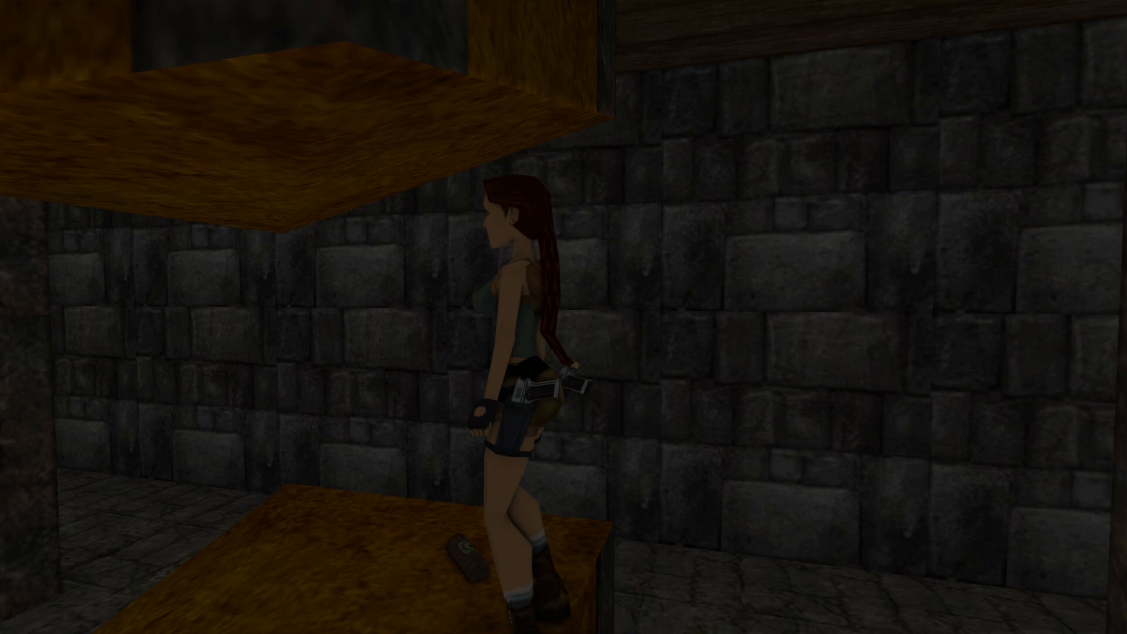
key("Right")
key("ctrl")
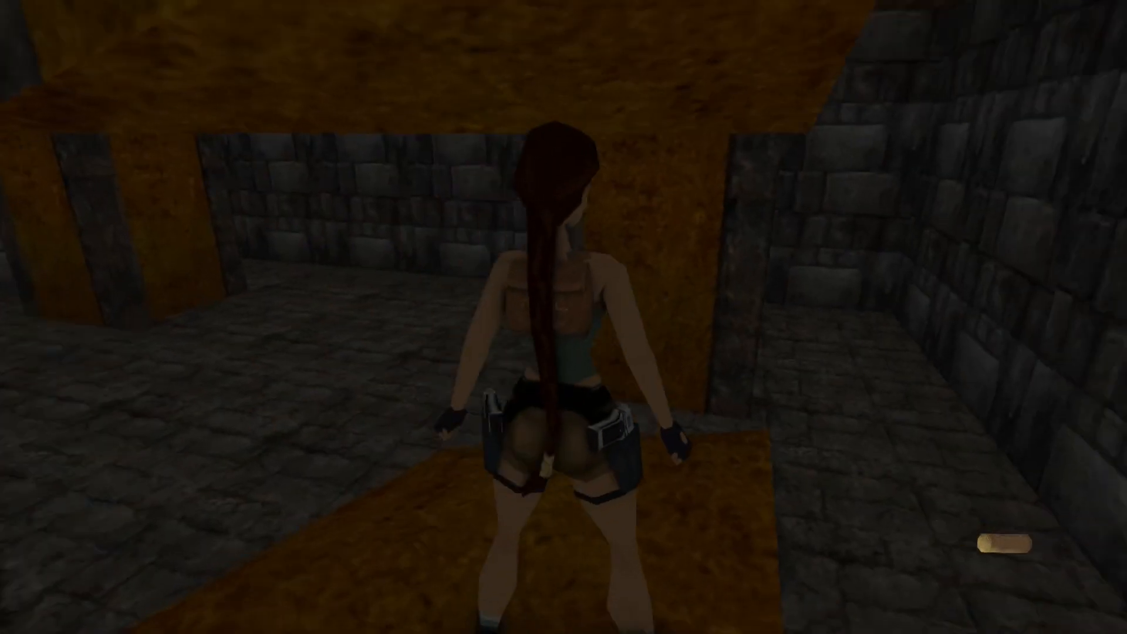
key("Up")
key("Up")
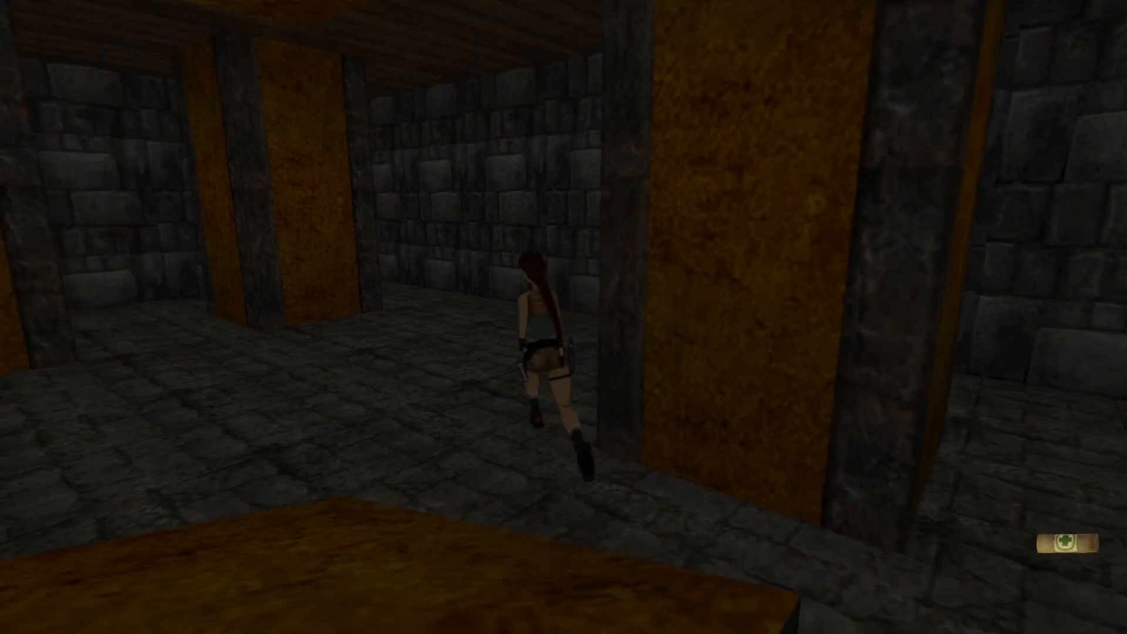
Look over the pillared room once more in the test level and return to Tomb Editor
key("Insert")
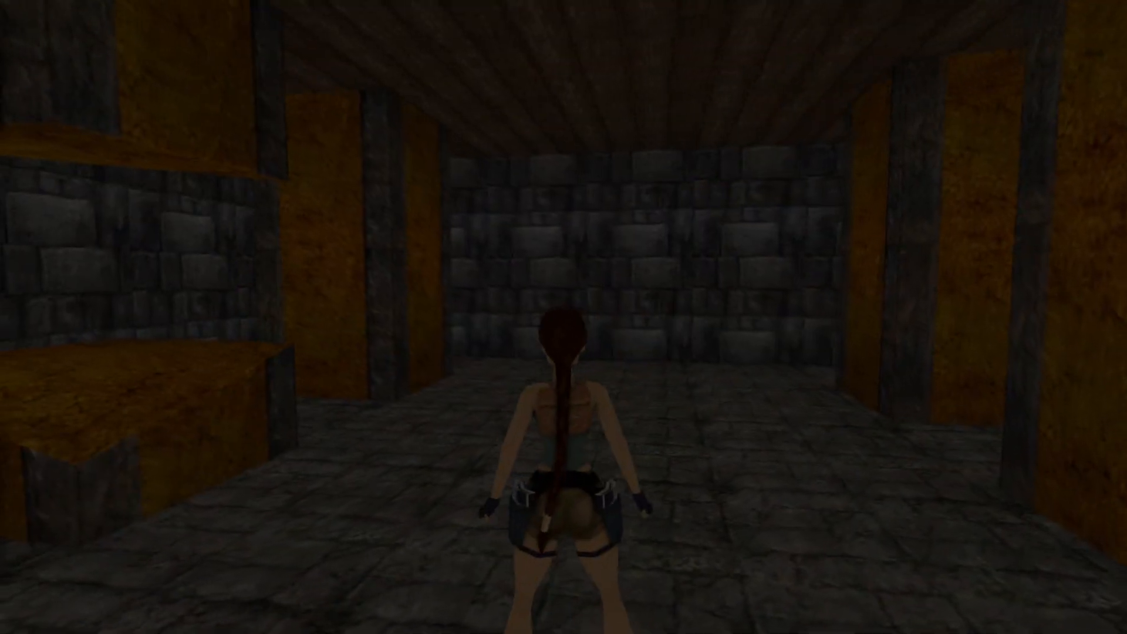
key("Up")
key("Left")
key("Right")
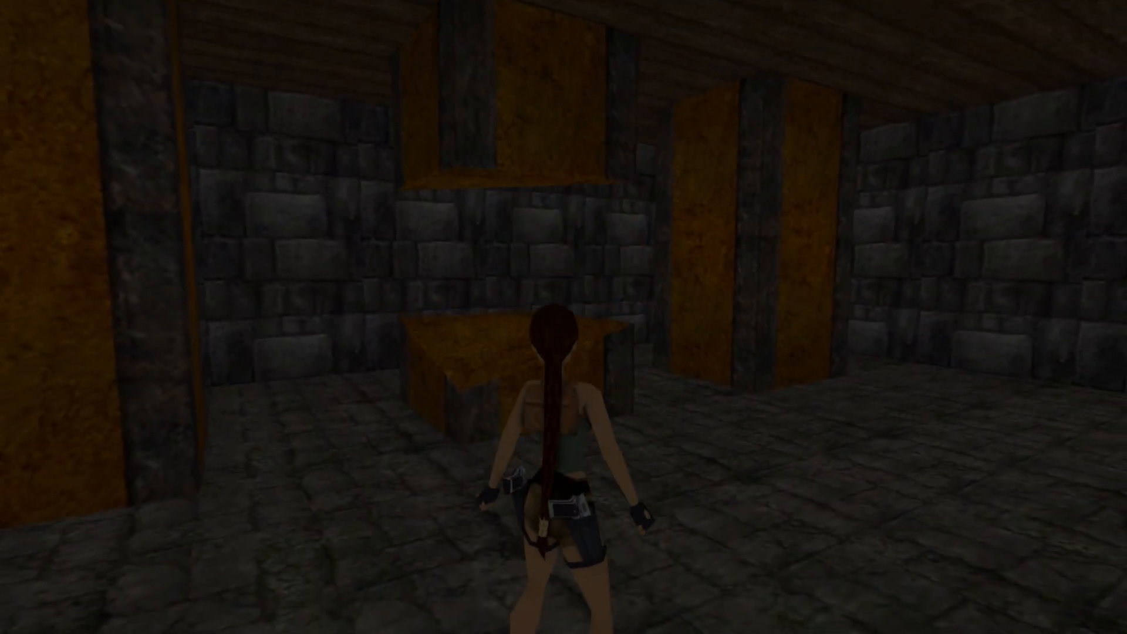
key("Right")
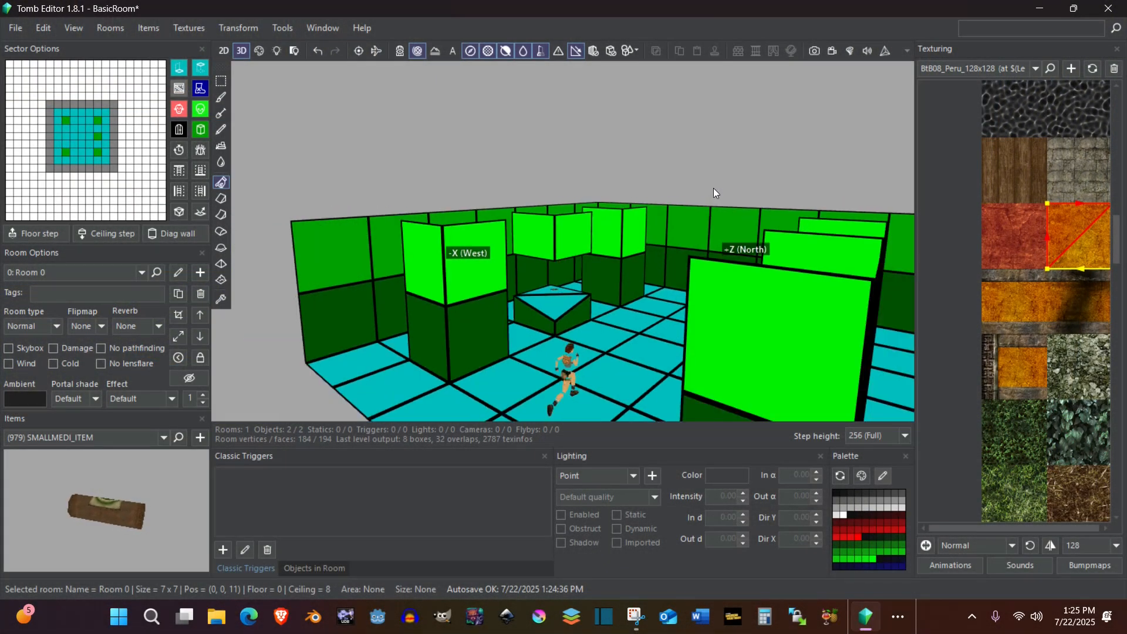
Place a Sun light on the floor sector along the south wall at X = 5632, Z = 12800
scroll(712, 191, "down", 3)
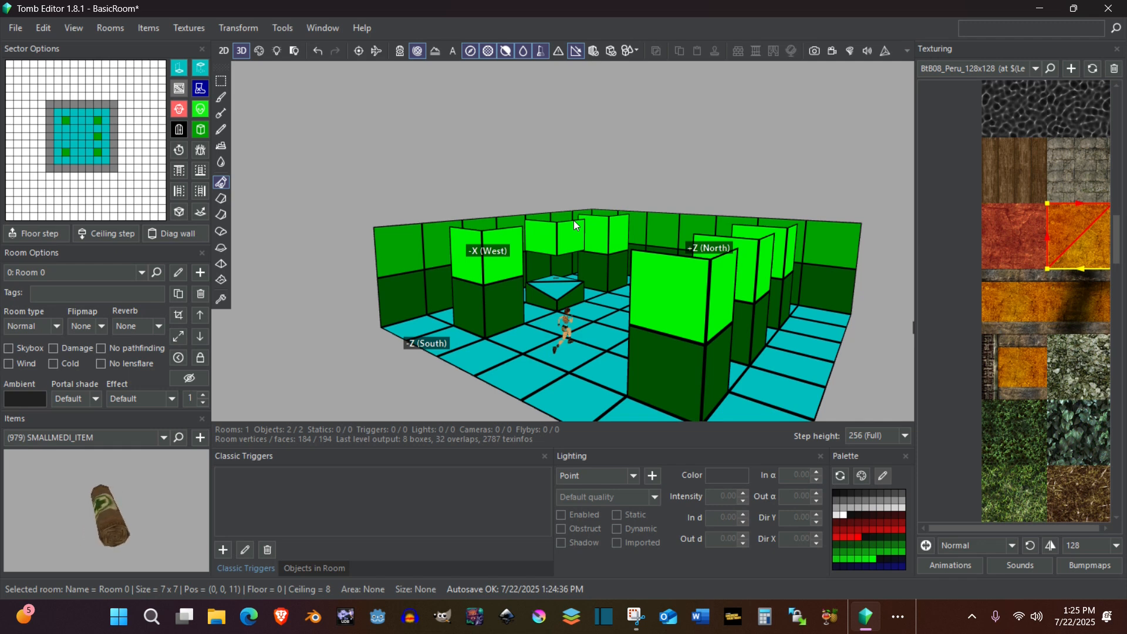
key("F6")
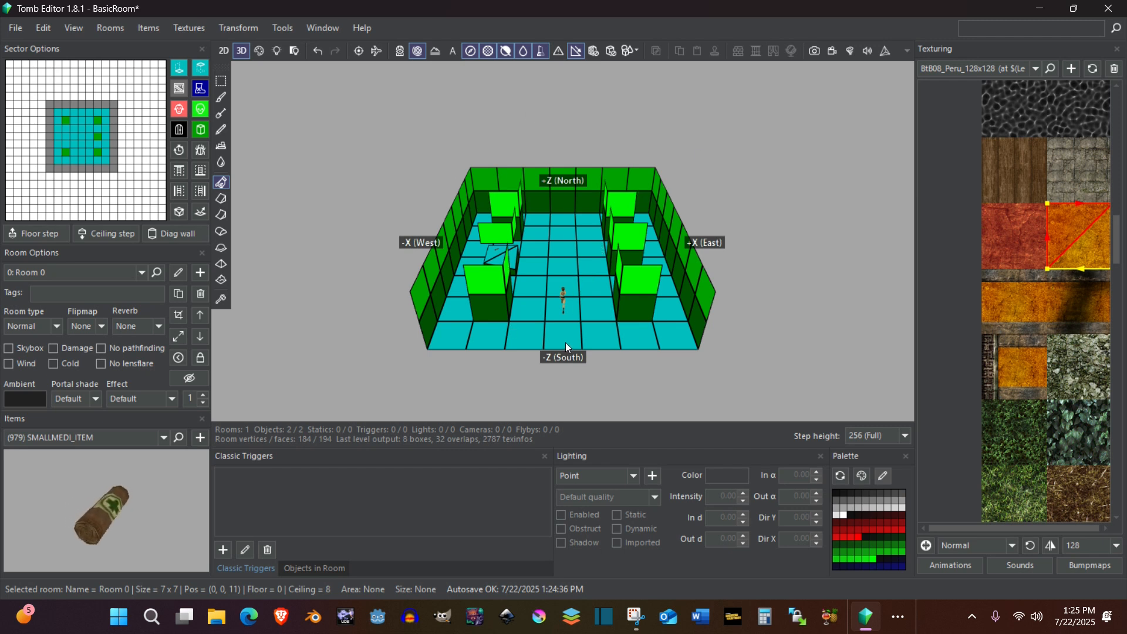
left_click(601, 345)
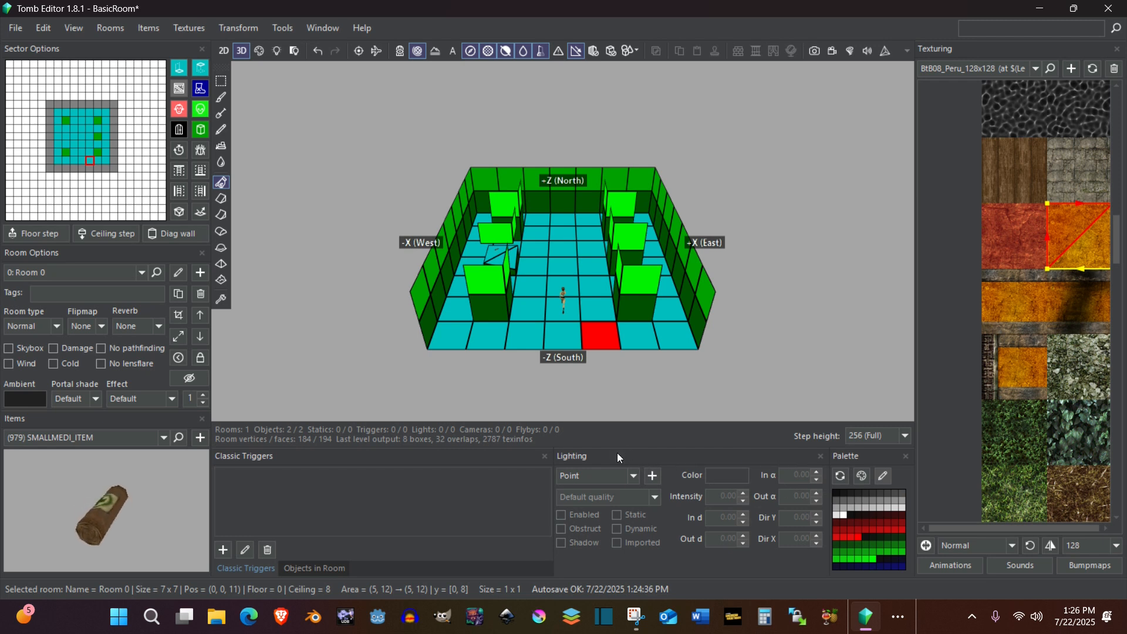
left_click(633, 477)
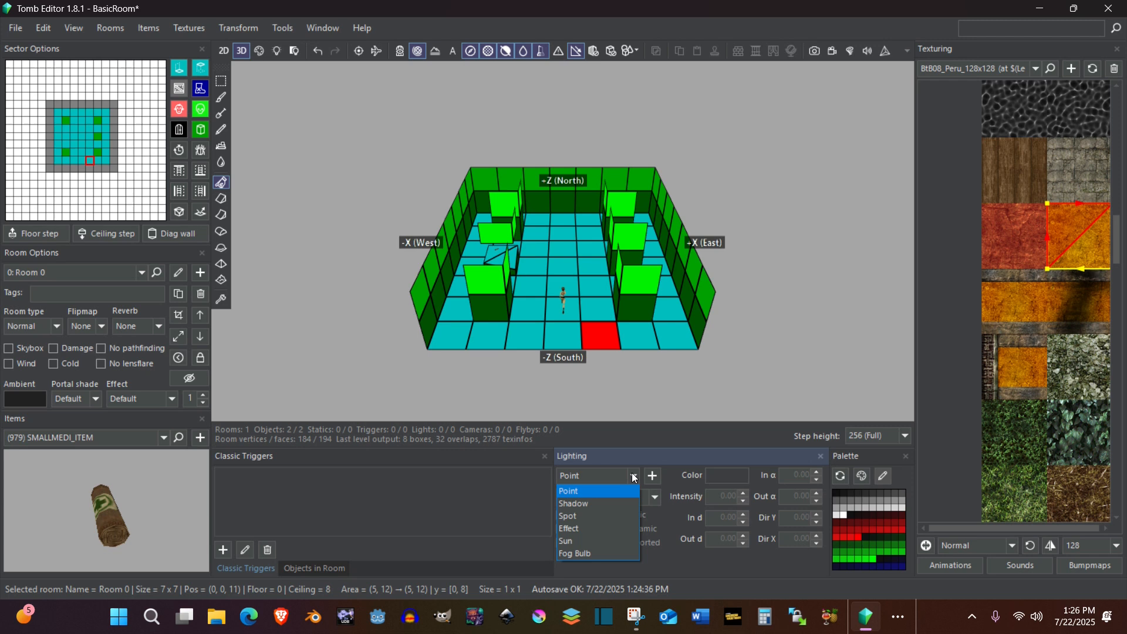
left_click(611, 545)
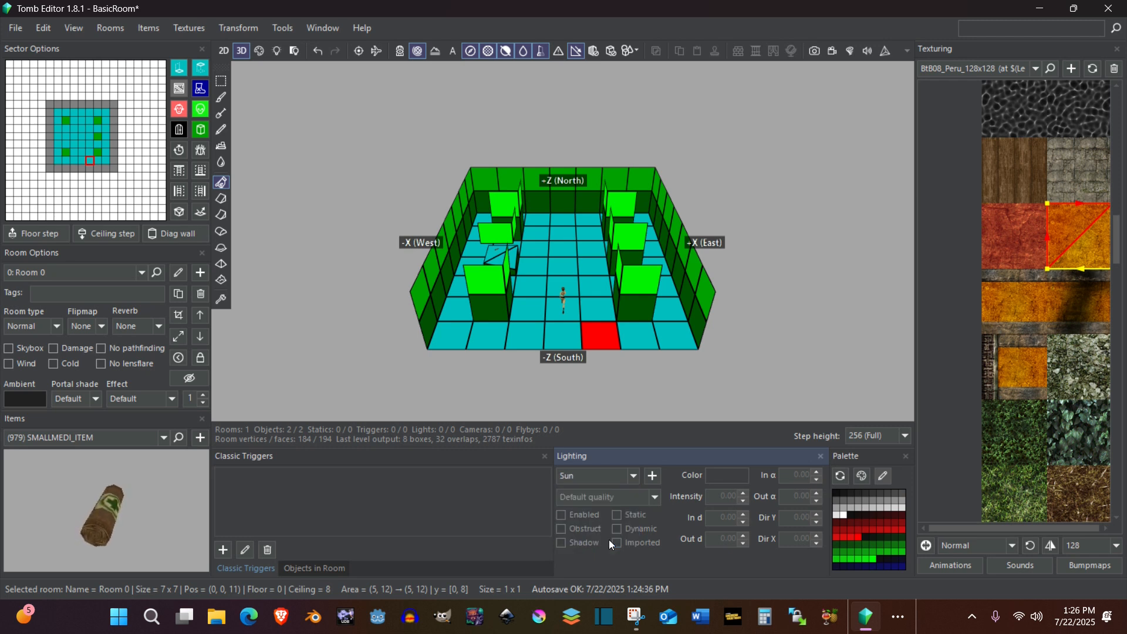
left_click(654, 473)
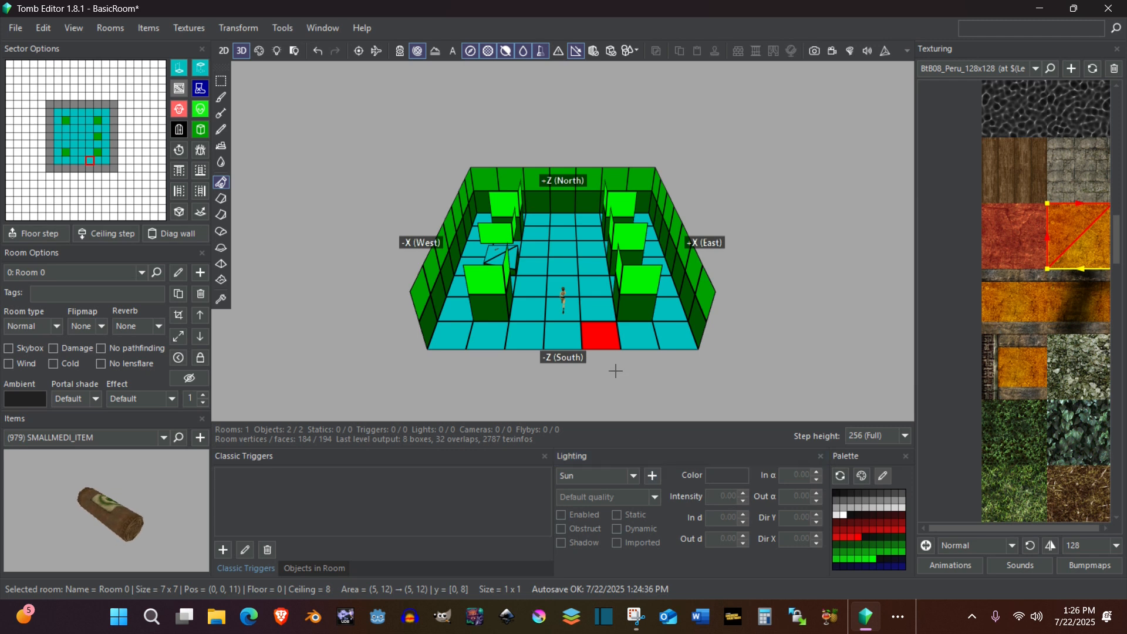
left_click(601, 332)
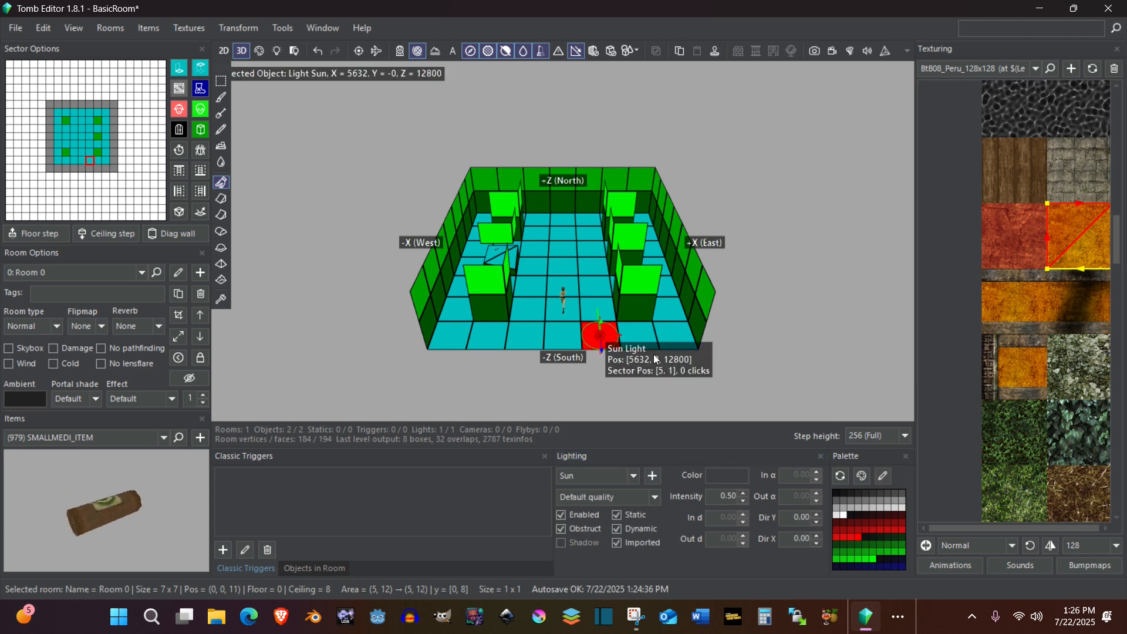
Raise the Sun light above the floor to Y = -1152, 4.5 clicks up
right_click_drag(749, 354, 689, 349)
right_click_drag(675, 300, 675, 303)
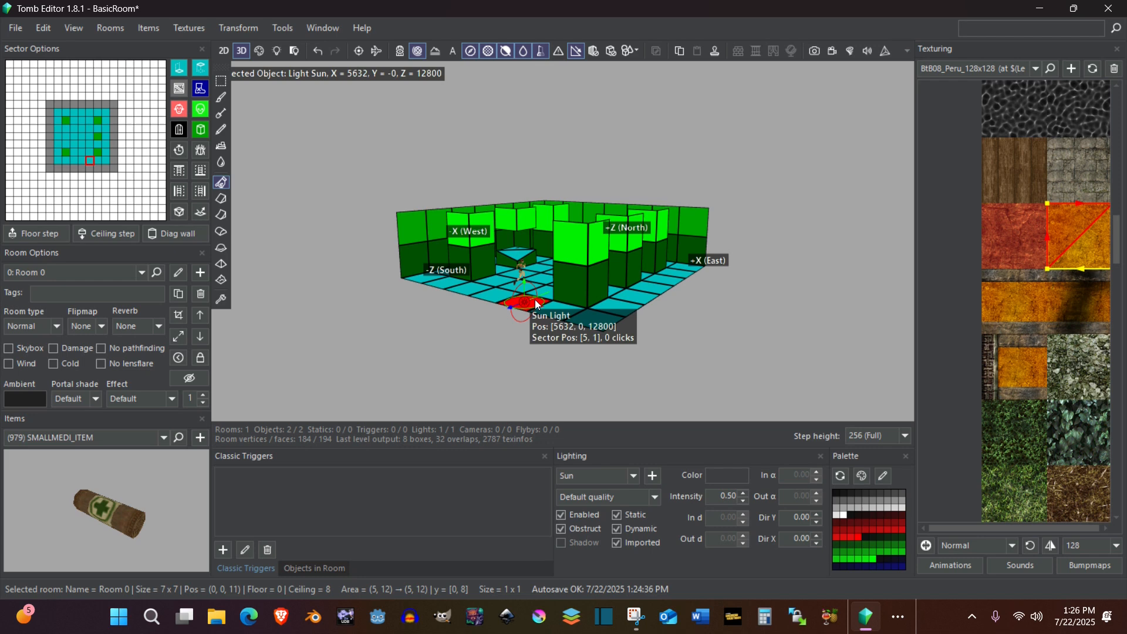
scroll(529, 308, "up", 4)
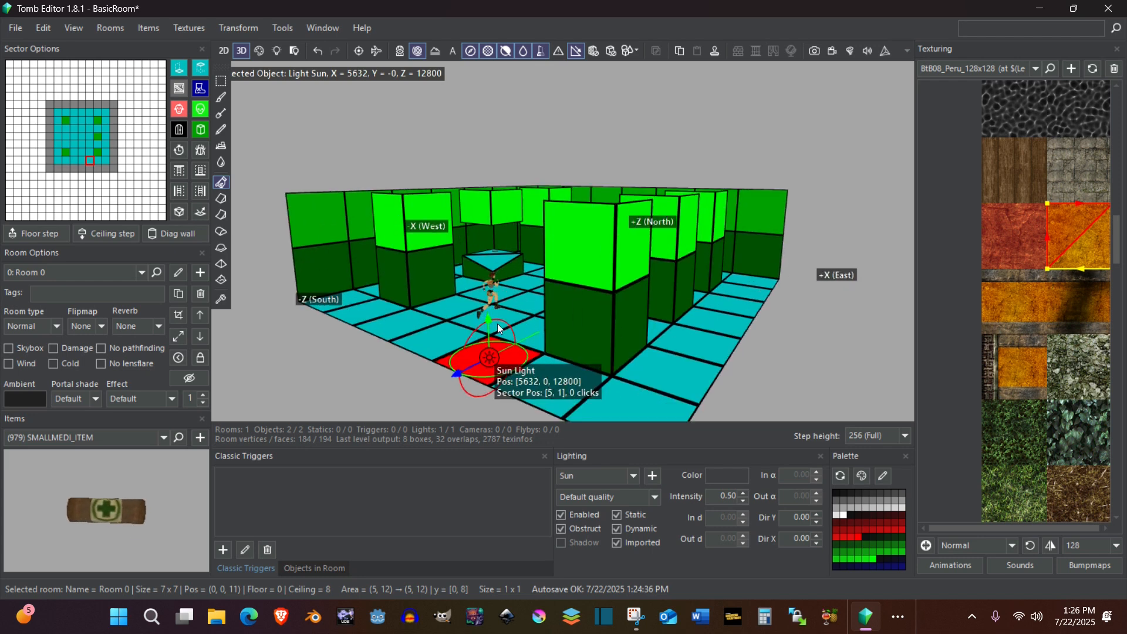
left_click_drag(489, 318, 489, 230)
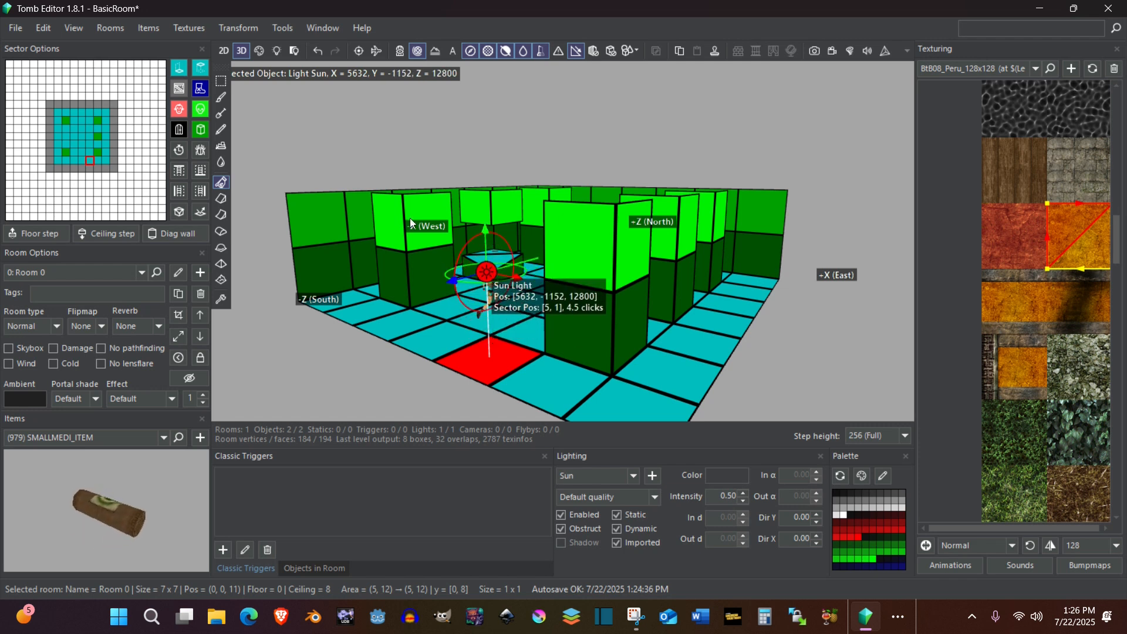
Show the textures in Face Edit mode, deselect the Sun light, and switch the room to Lighting mode
left_click(260, 51)
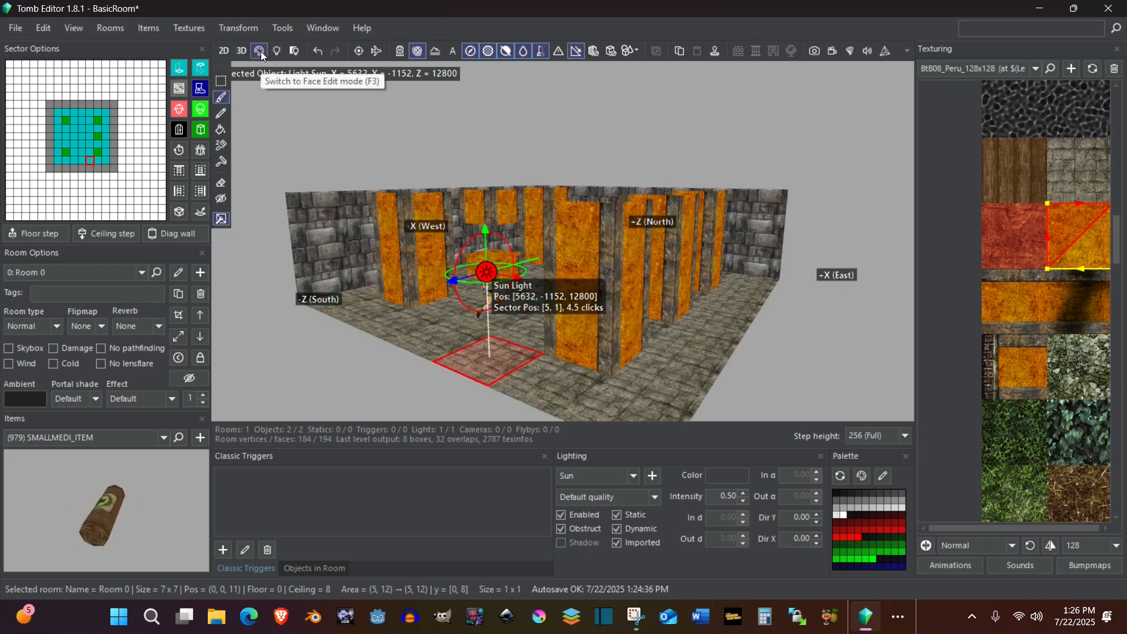
left_click(286, 126)
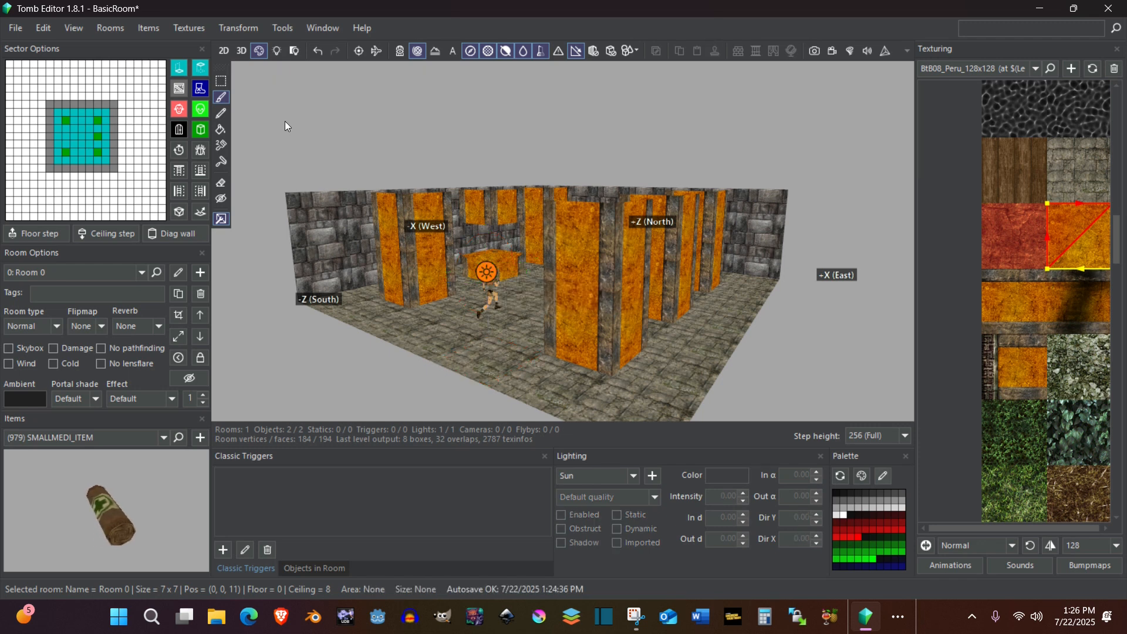
left_click(276, 50)
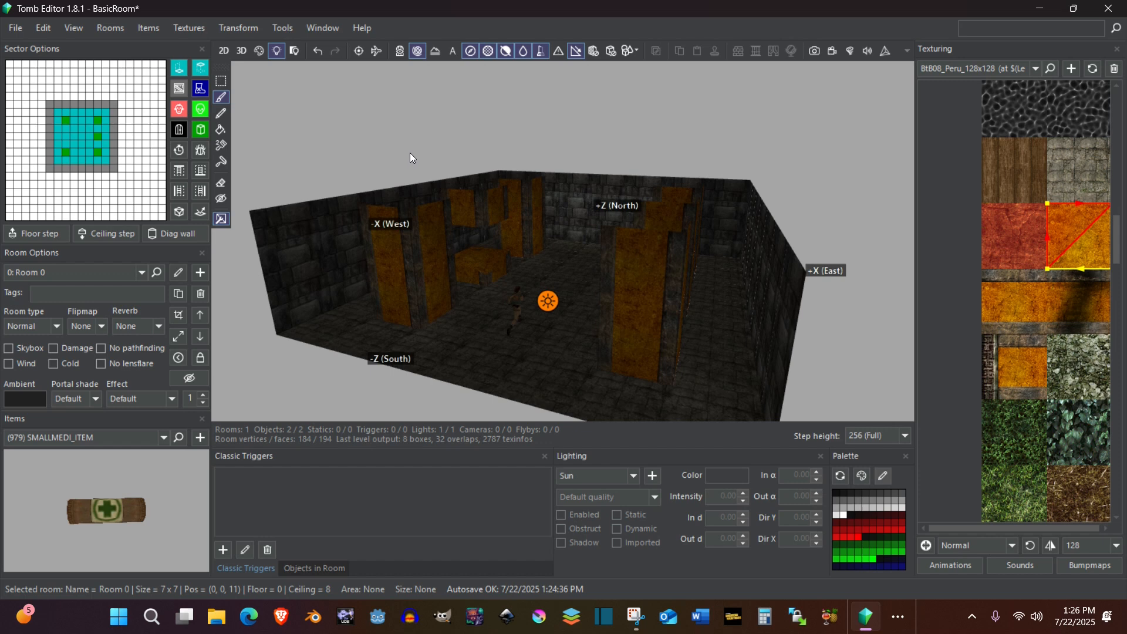
mouse_move(410, 153)
right_mouse_down()
mouse_move(430, 149)
mouse_move(420, 156)
right_mouse_up()
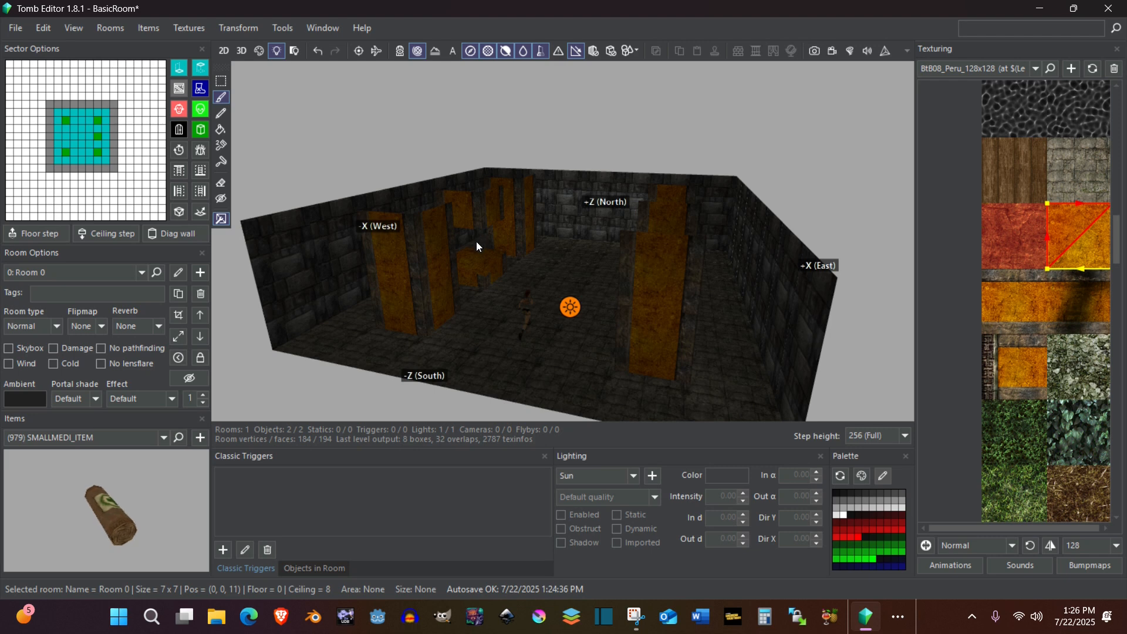
Select the Sun light and set its intensity to 1.00
left_click(569, 308)
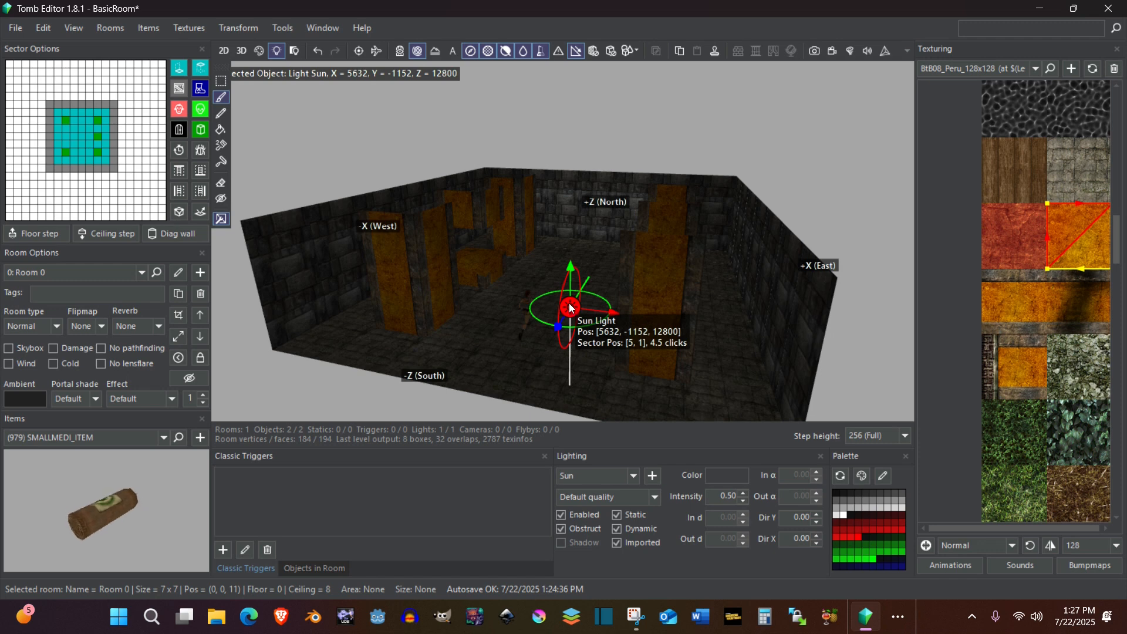
left_click(730, 496)
type("1.")
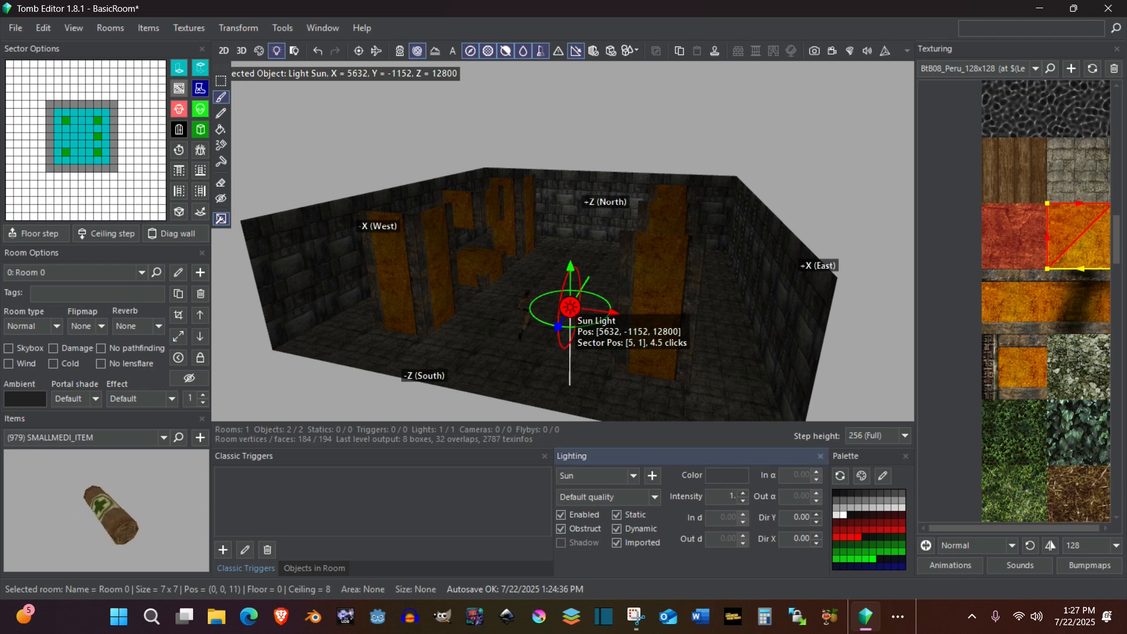
key("Return")
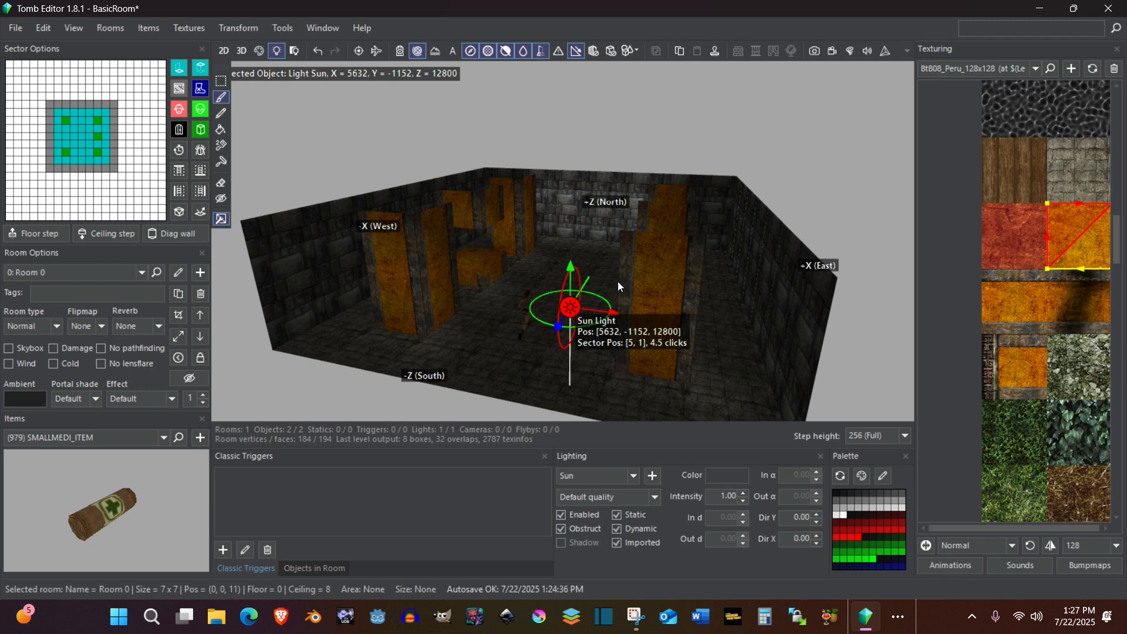
Rotate the Sun light's direction to about -15.69 degrees in Dir X and 330.49 degrees in Dir Y
right_click_drag(605, 277, 593, 281)
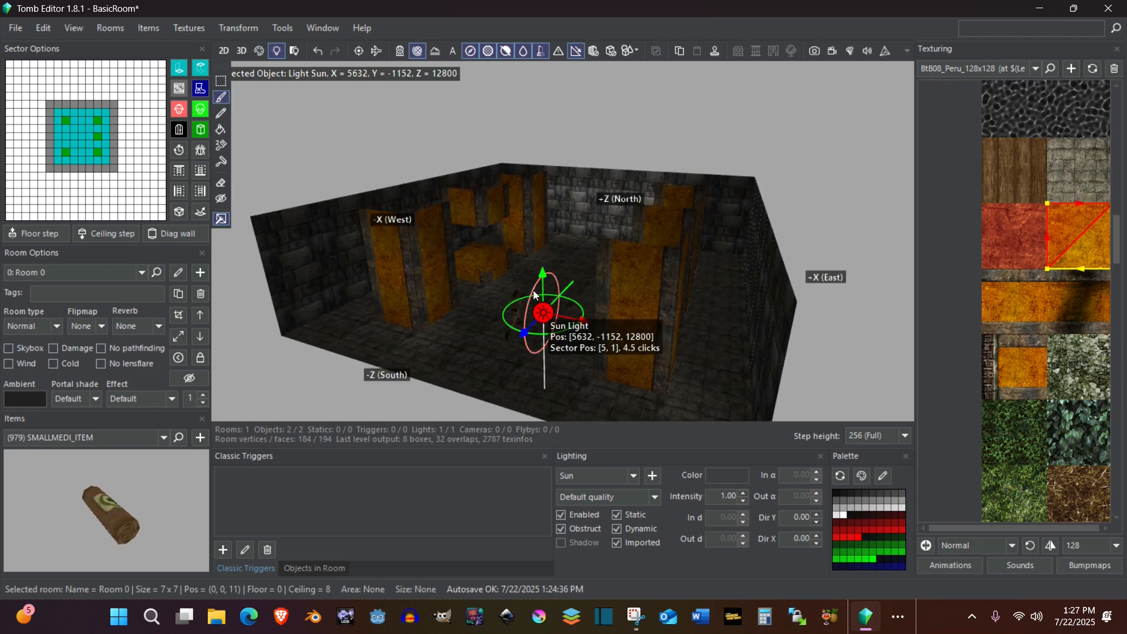
mouse_move(535, 295)
left_mouse_down()
mouse_move(553, 241)
mouse_move(531, 260)
mouse_move(523, 311)
mouse_move(539, 285)
left_mouse_up()
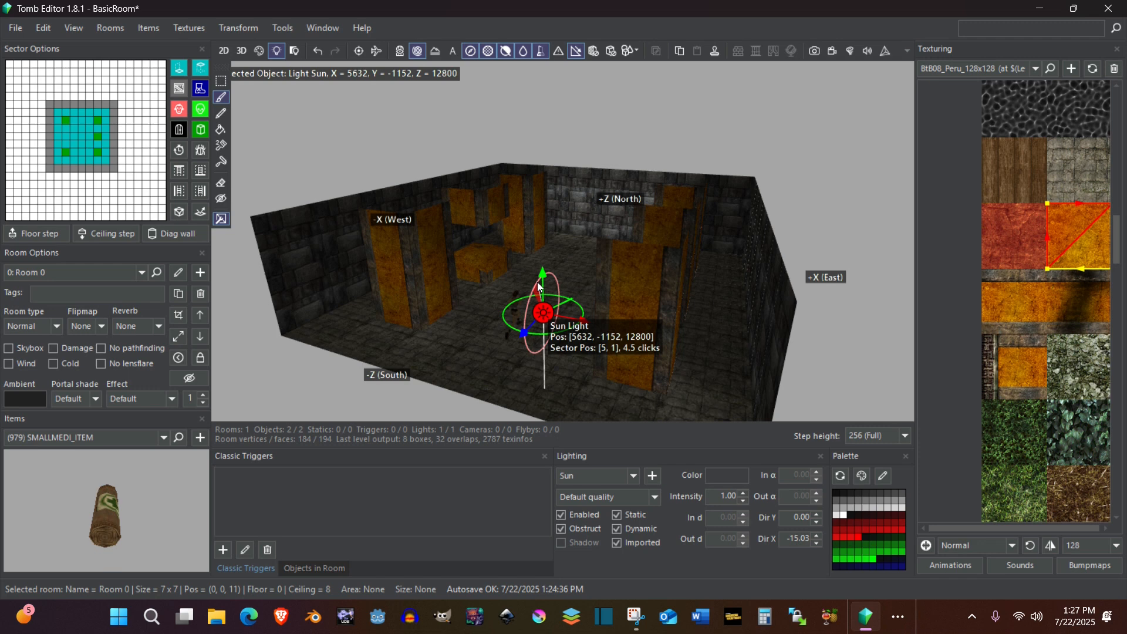
left_click_drag(540, 286, 539, 287)
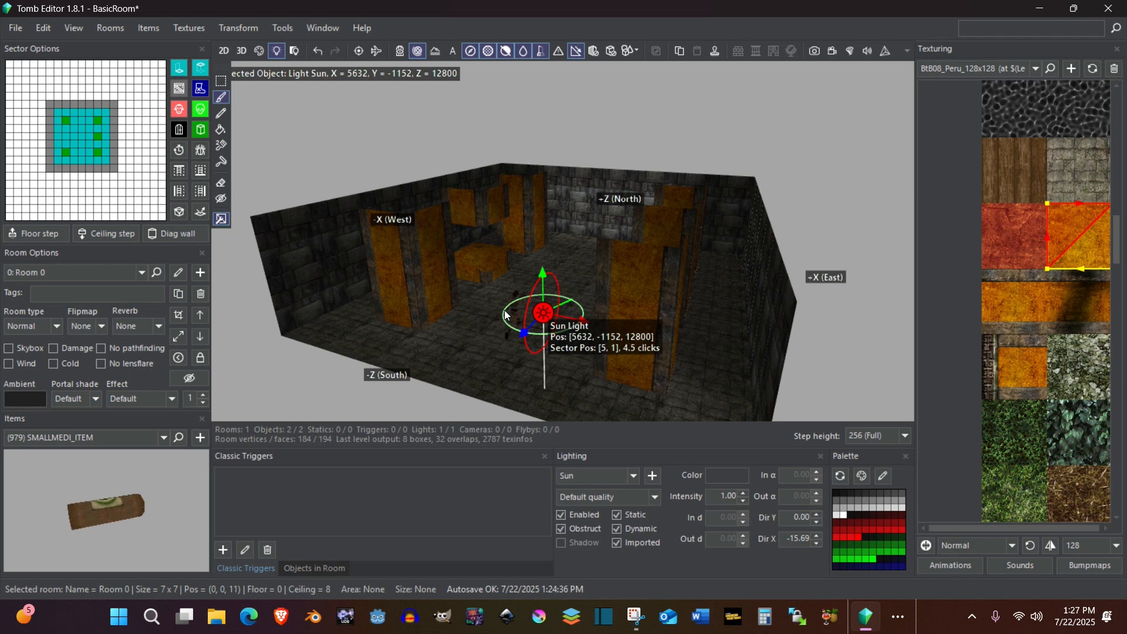
mouse_move(505, 312)
left_mouse_down()
mouse_move(539, 330)
mouse_move(505, 302)
mouse_move(505, 283)
mouse_move(512, 324)
left_mouse_up()
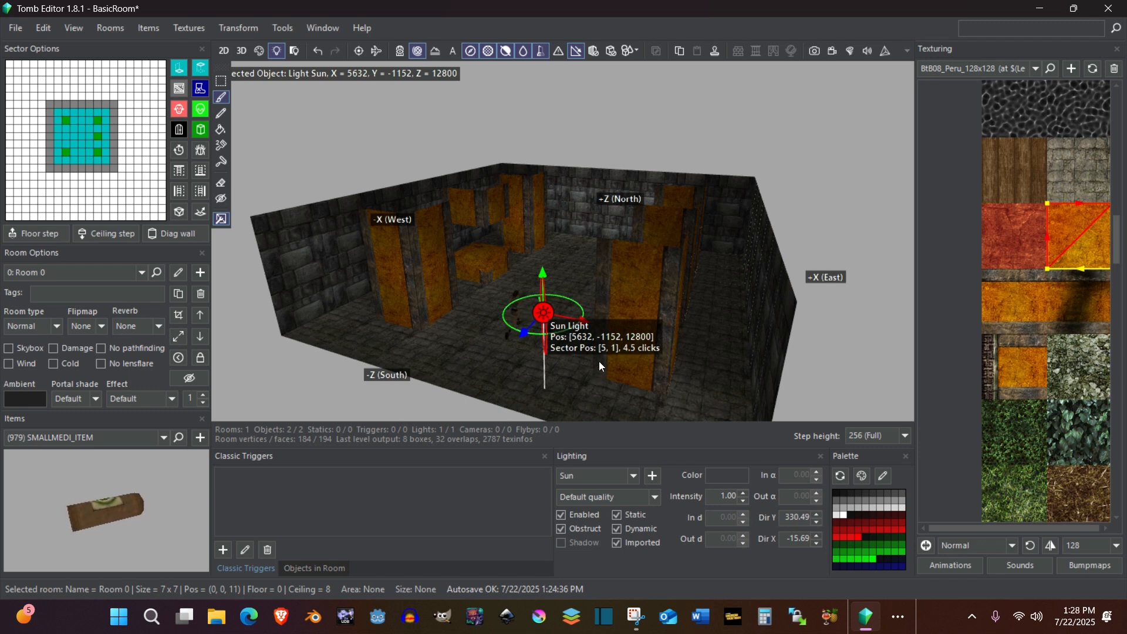
Change the Sun light's color to blue with Red 0, Green 128 and Blue 192, and deselect the light
left_click(731, 473)
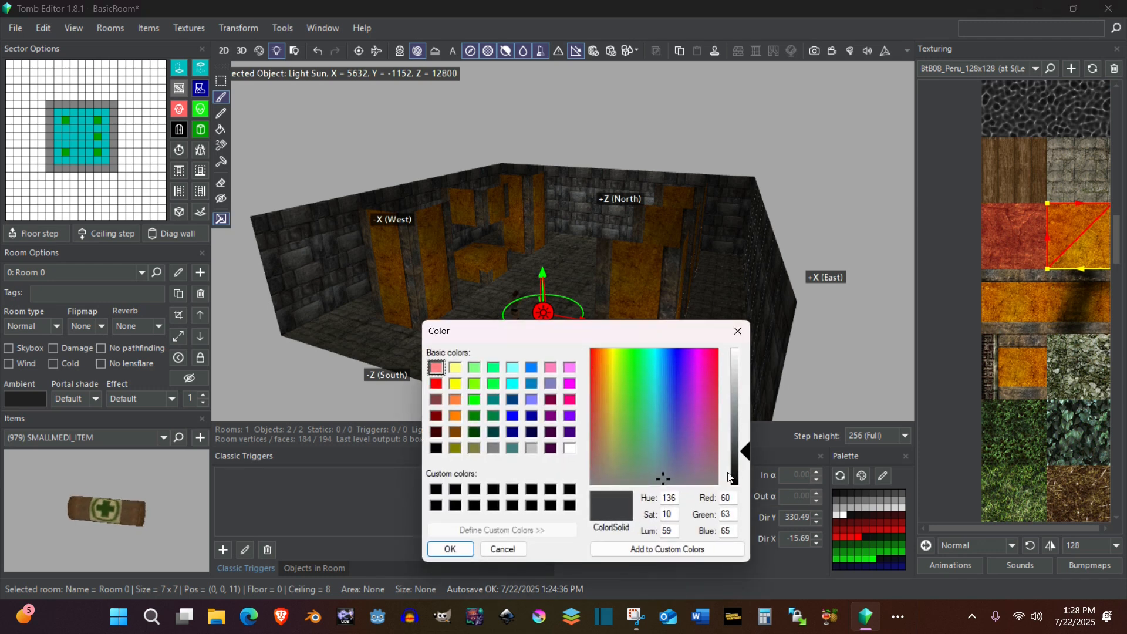
left_click(512, 383)
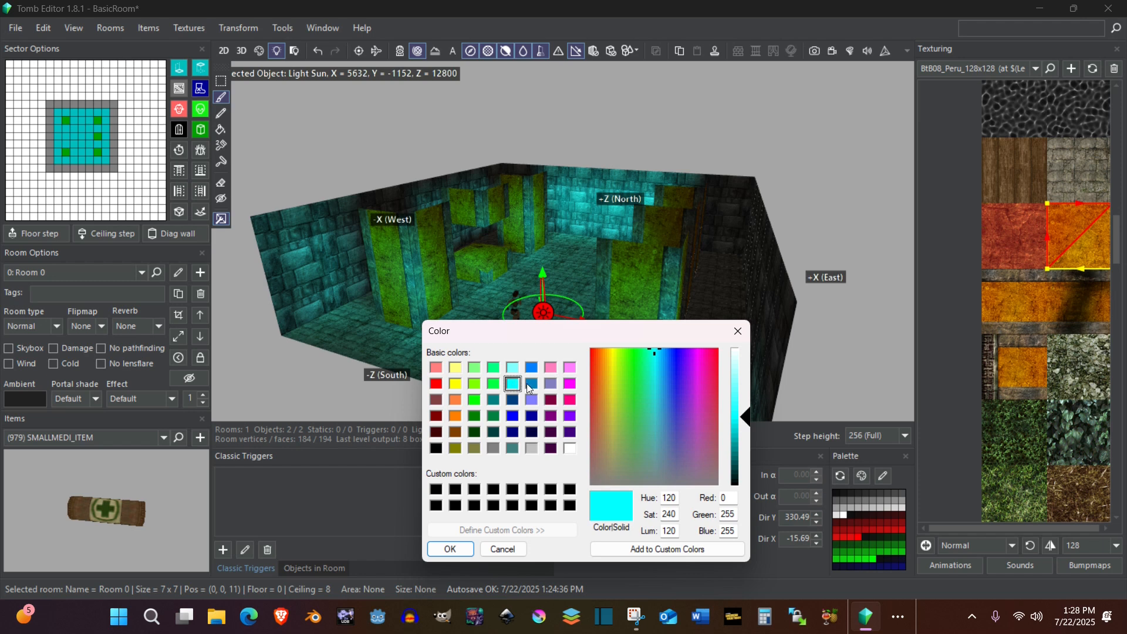
left_click(531, 385)
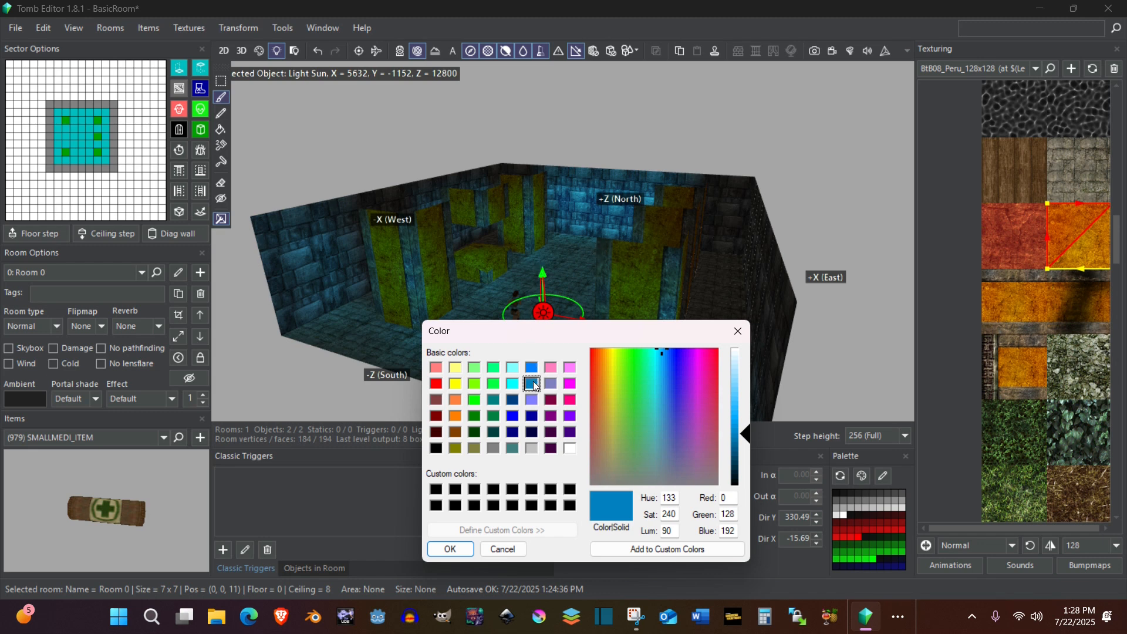
left_click(460, 549)
left_click(290, 372)
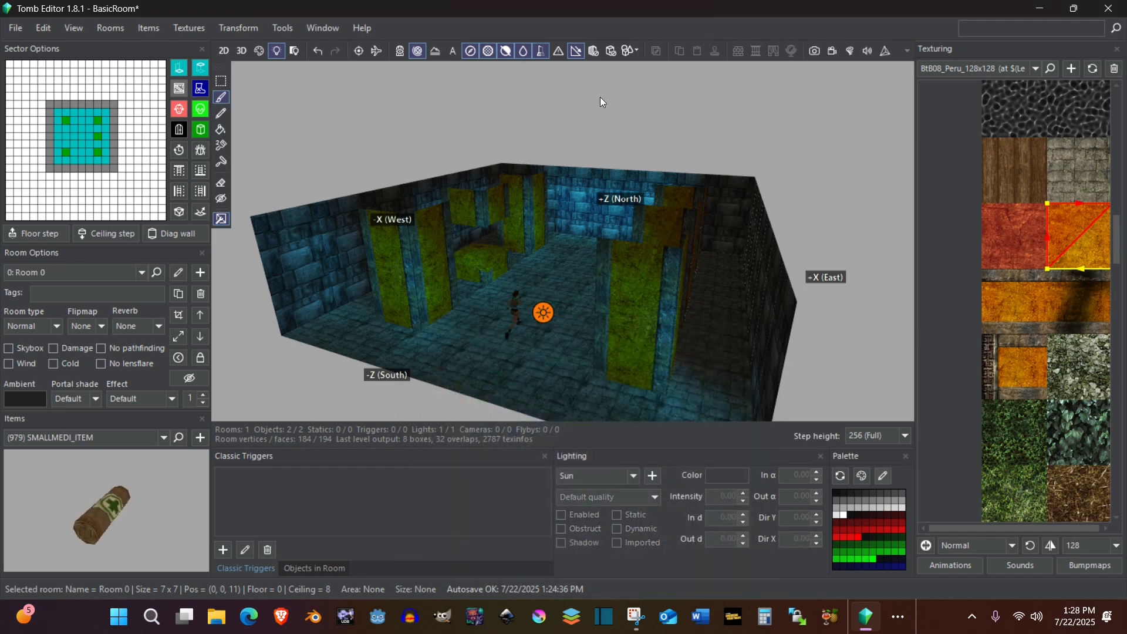
Build and play the level, and run Lara around the pillars to examine the blue sunlight on the walls and floor
key("F5")
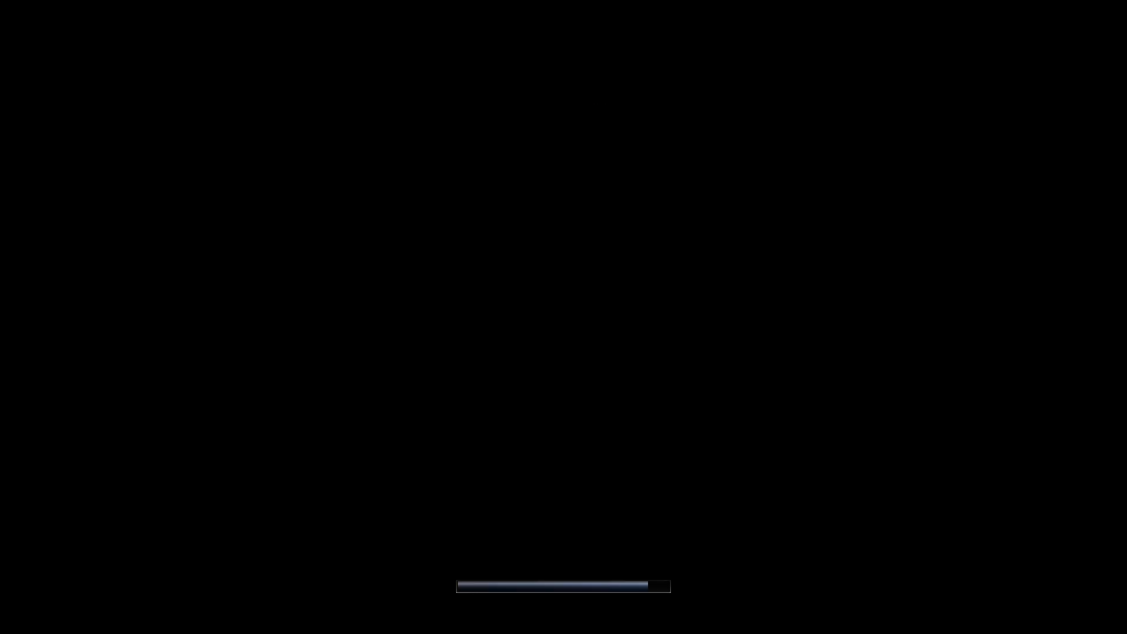
key("Right")
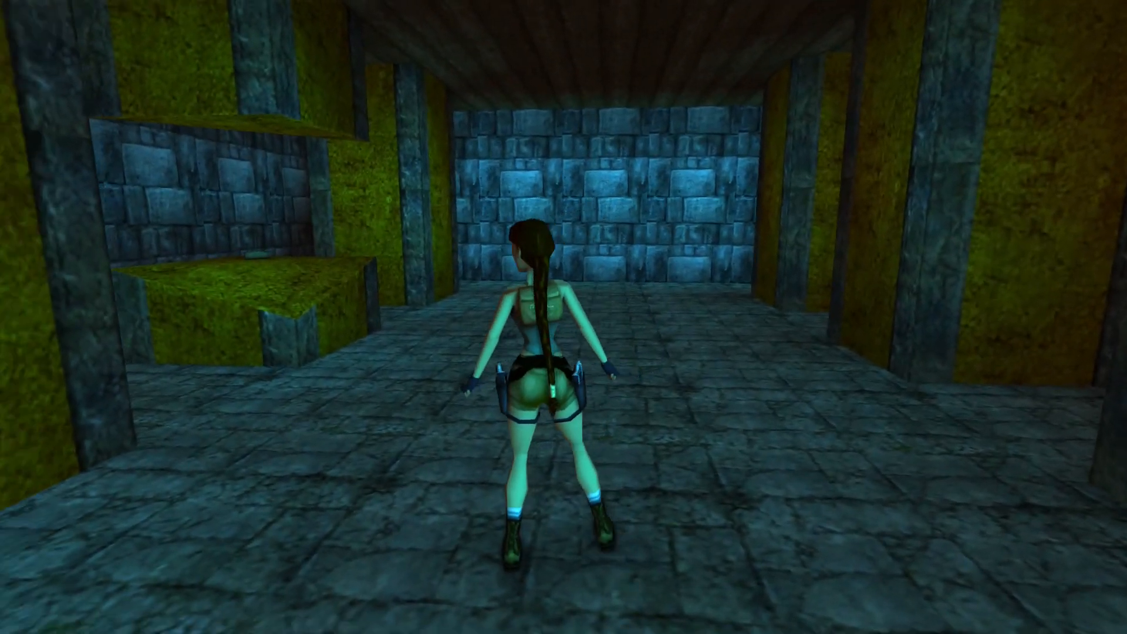
key("Right")
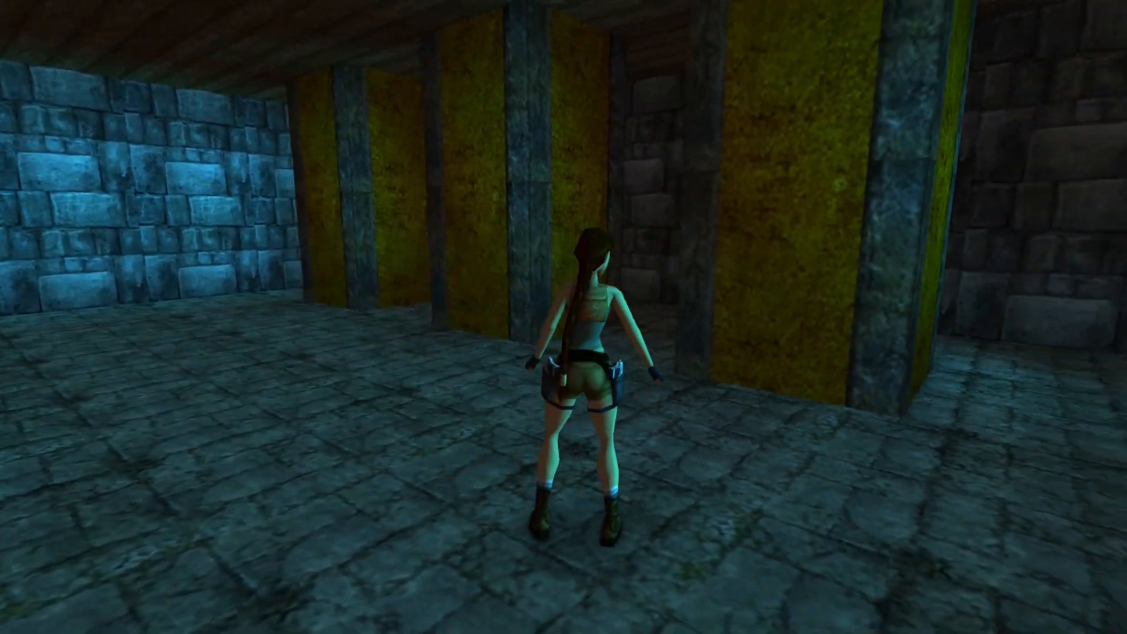
key("Left")
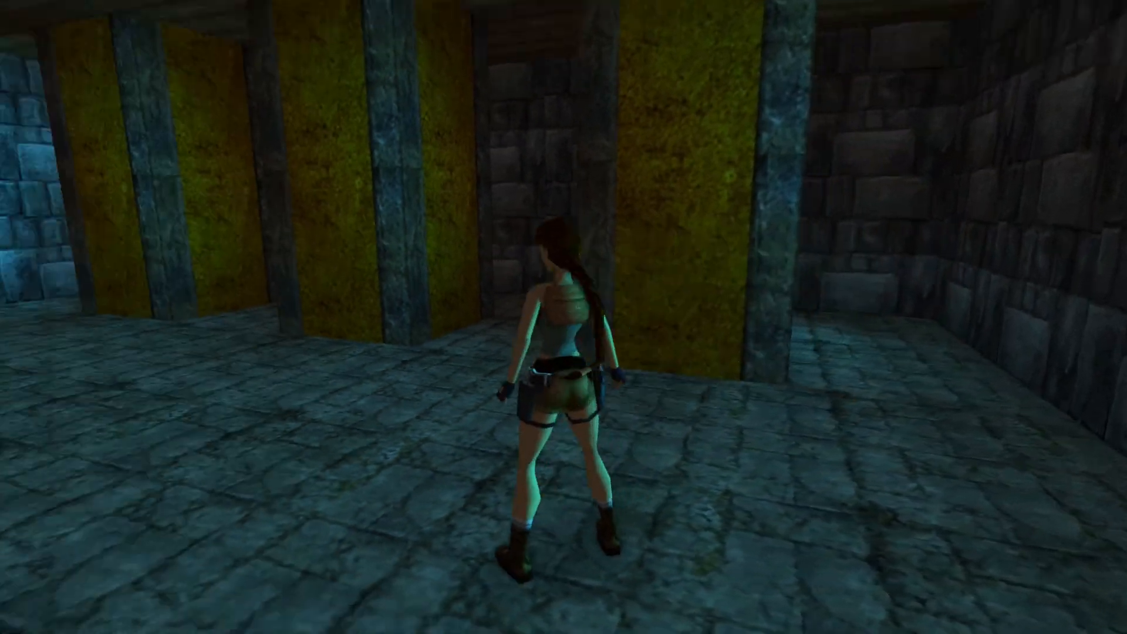
key("Up")
key("Left")
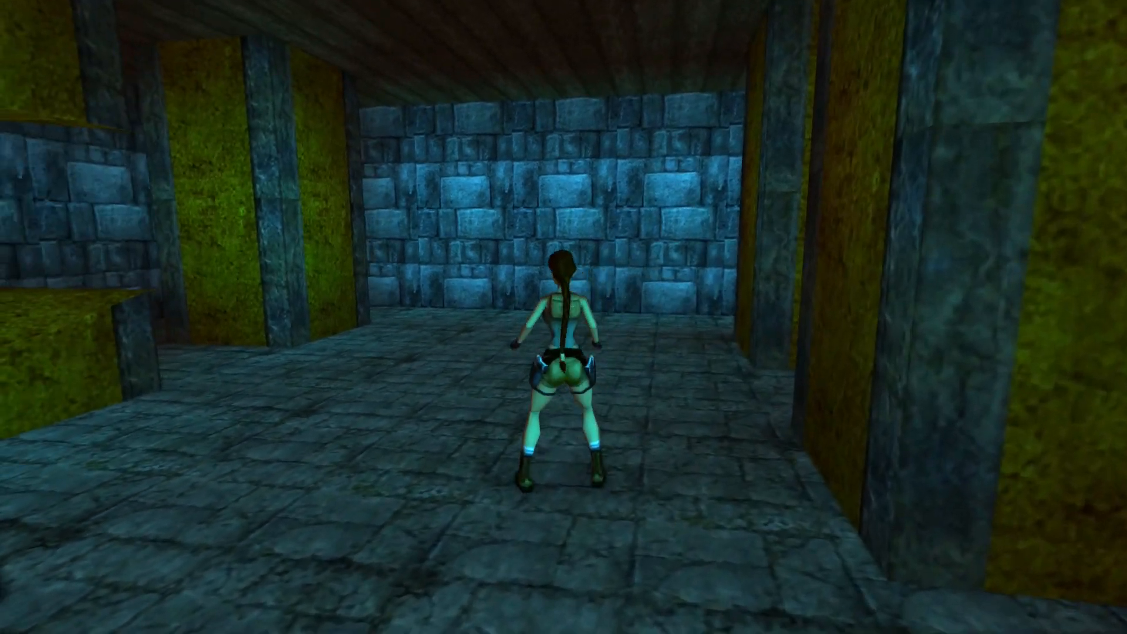
key("Up")
key("Up")
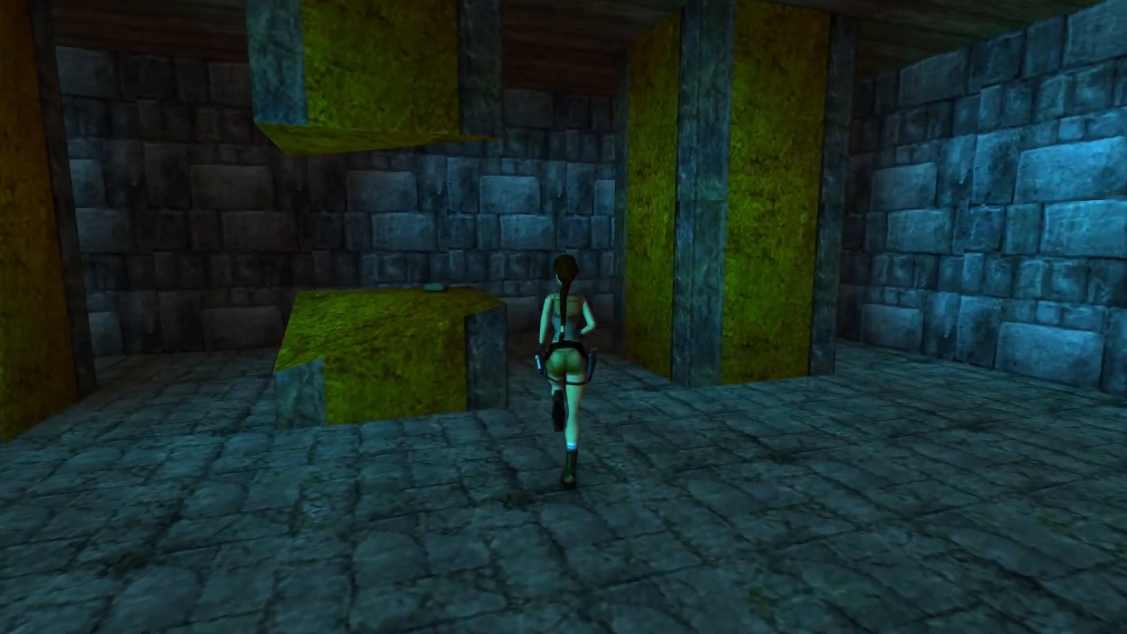
key("Up")
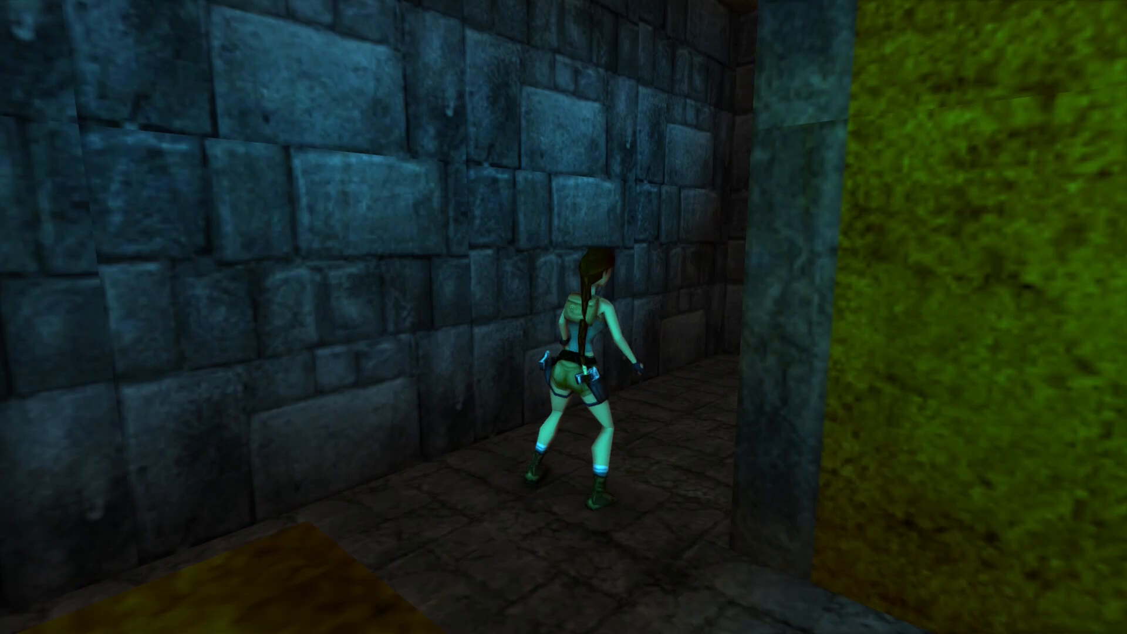
key("Right")
key("Up")
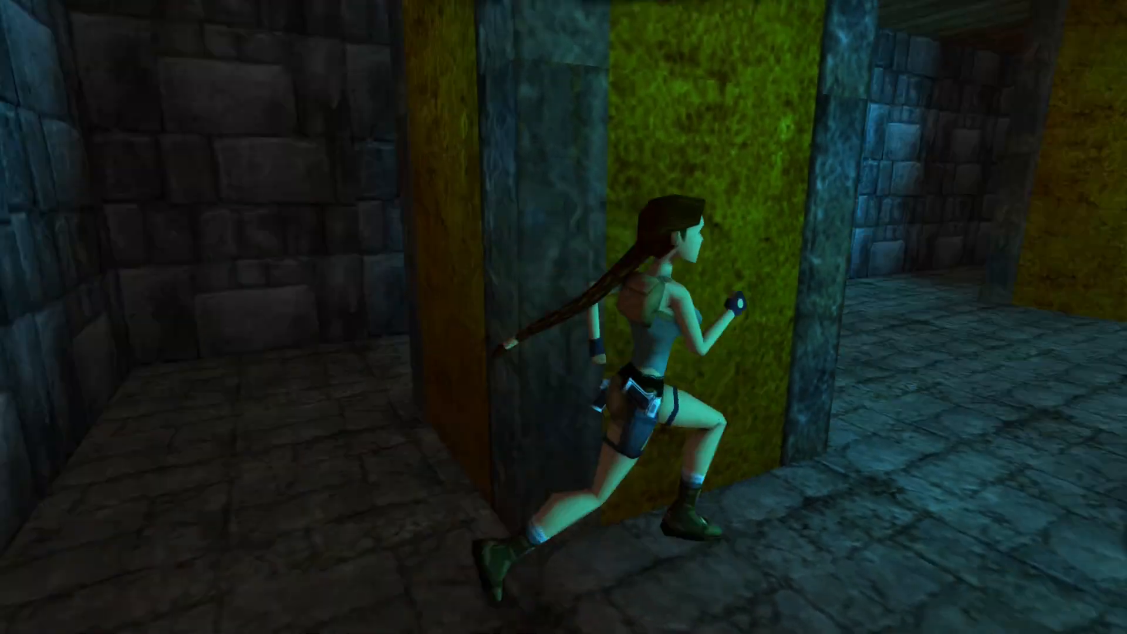